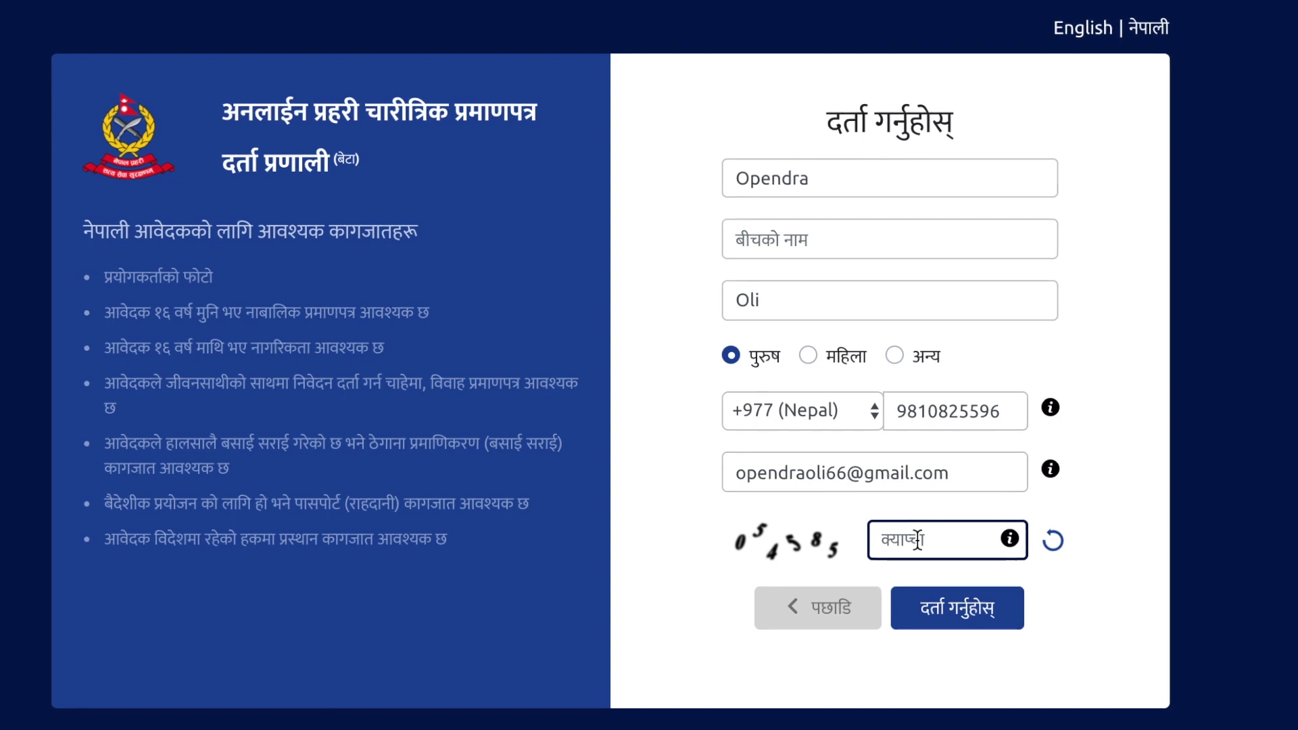
Step: Enter the captcha and complete registration, replacing the already-registered mobile number with a new one
{"action": "type", "text": "05"}
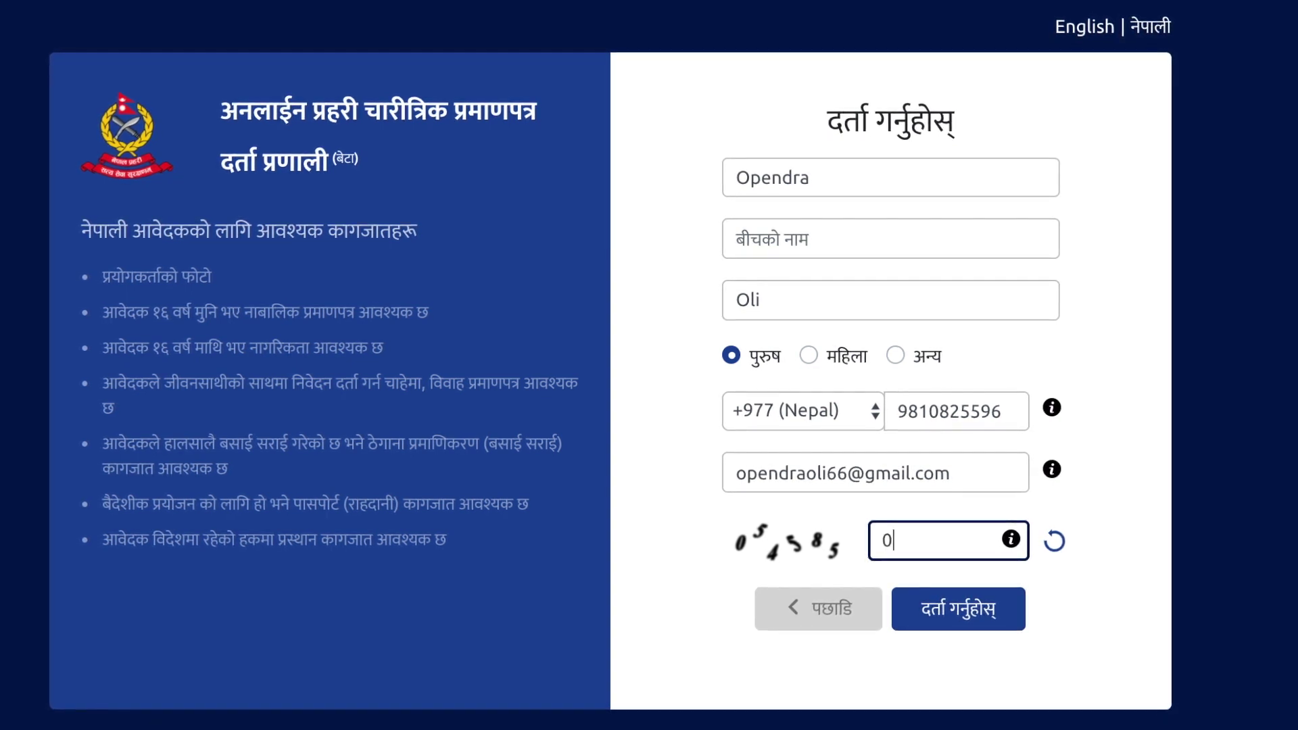
{"action": "type", "text": "45"}
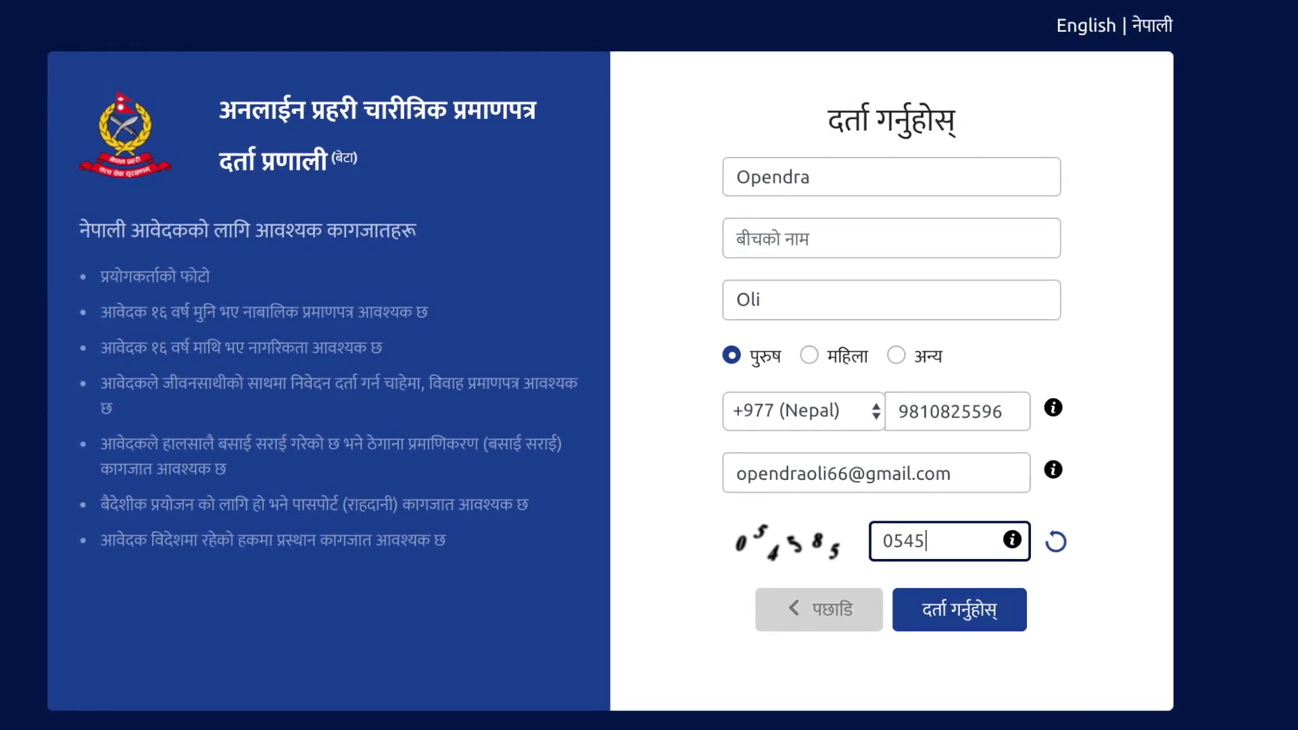
{"action": "type", "text": "8"}
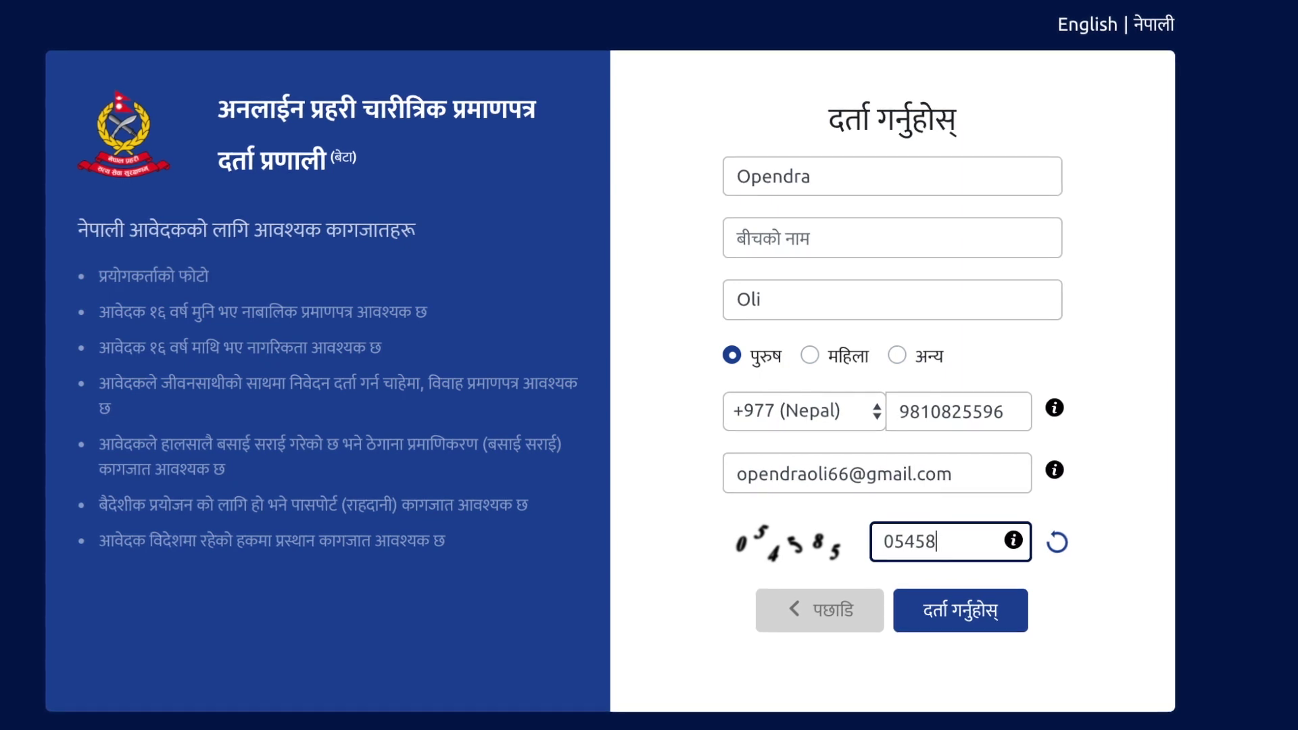
{"action": "type", "text": "5"}
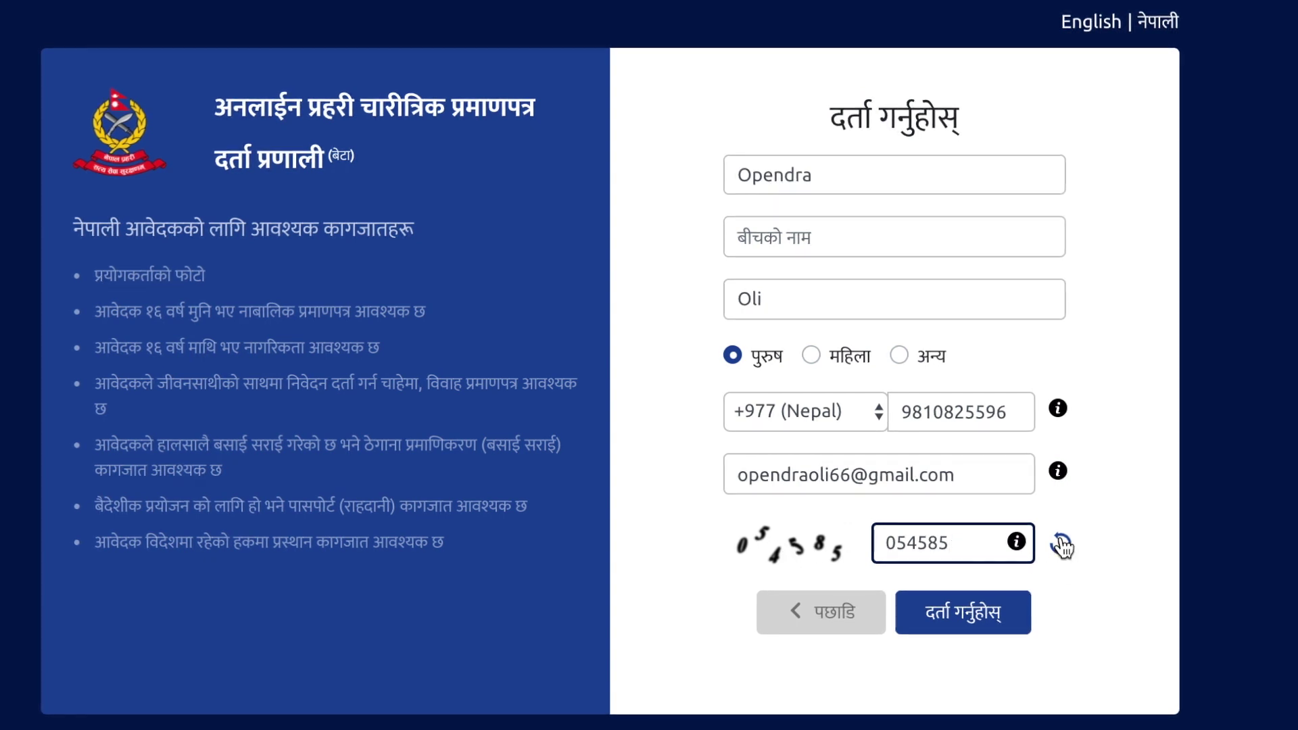
{"action": "left_click", "coordinate": [966, 634]}
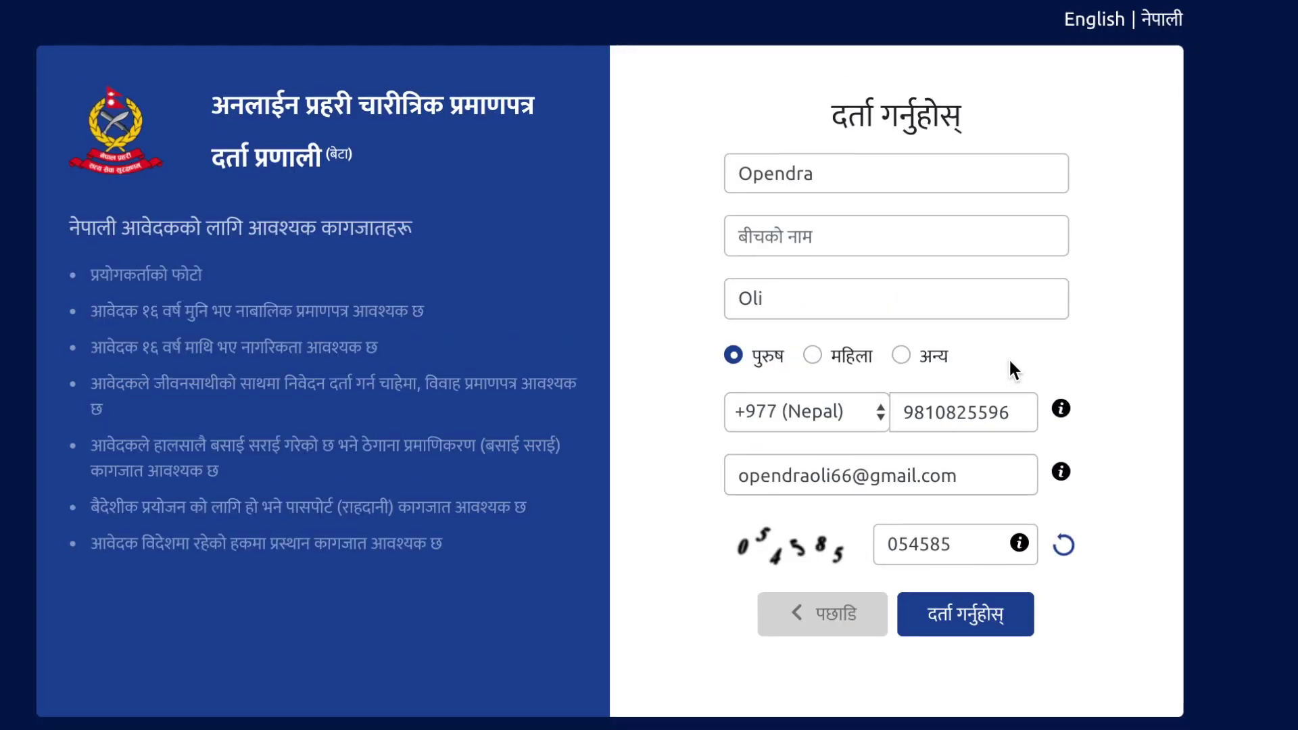
{"action": "left_click", "coordinate": [1009, 414]}
{"action": "key", "text": "BackSpace"}
{"action": "key", "text": "BackSpace"}
{"action": "key", "text": "BackSpace"}
{"action": "key", "text": "BackSpace"}
{"action": "key", "text": "BackSpace"}
{"action": "key", "text": "BackSpace"}
{"action": "key", "text": "BackSpace"}
{"action": "key", "text": "BackSpace"}
{"action": "key", "text": "BackSpace"}
{"action": "key", "text": "BackSpace"}
{"action": "key", "text": "BackSpace"}
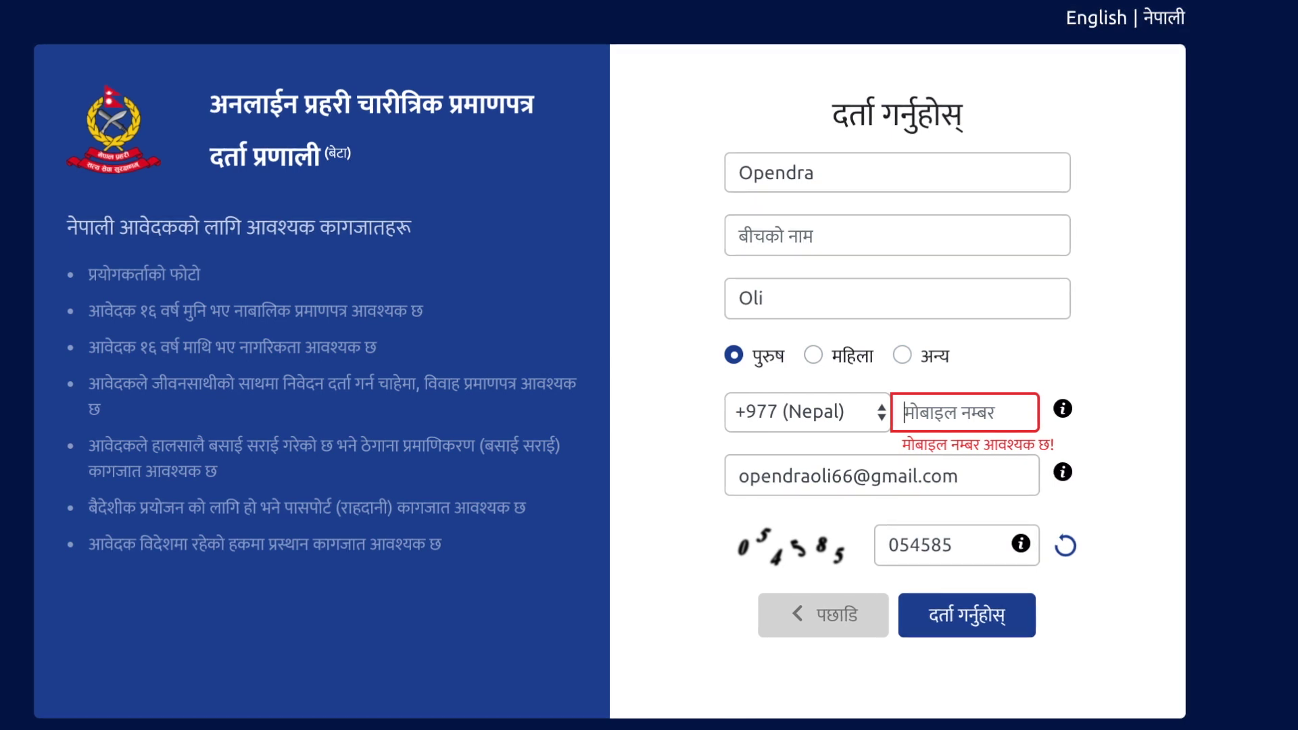
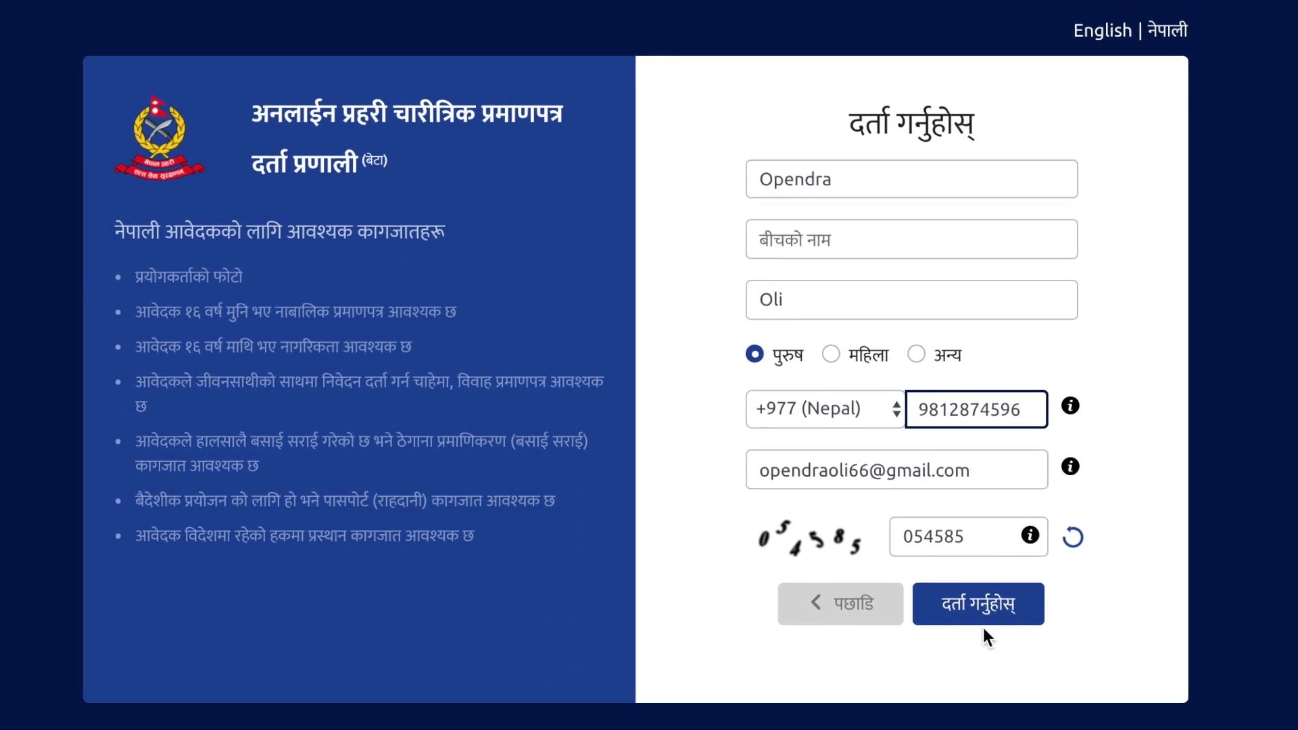
{"action": "left_click", "coordinate": [980, 605]}
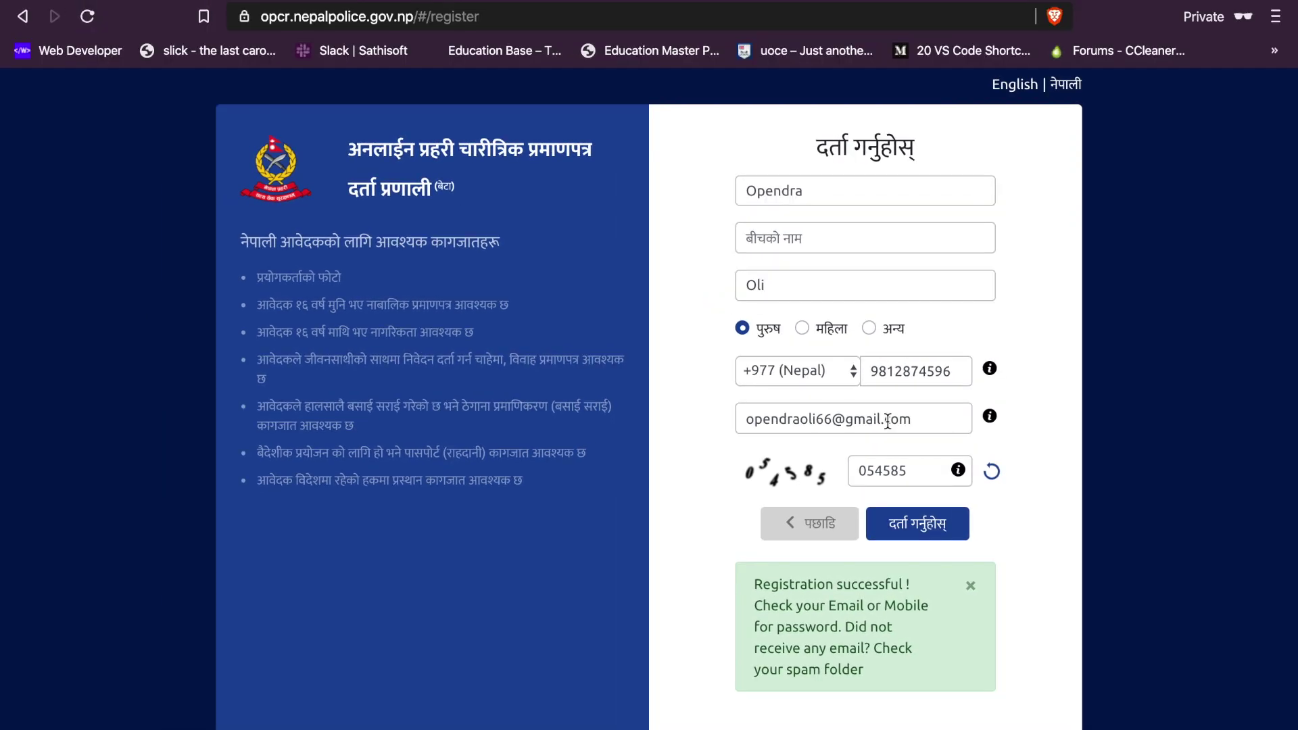
{"action": "key", "text": "ctrl+Up"}
Step: Open OPCR's 'Account Successfully Created' email in Gmail and select the temporary password
{"action": "left_click", "coordinate": [643, 93]}
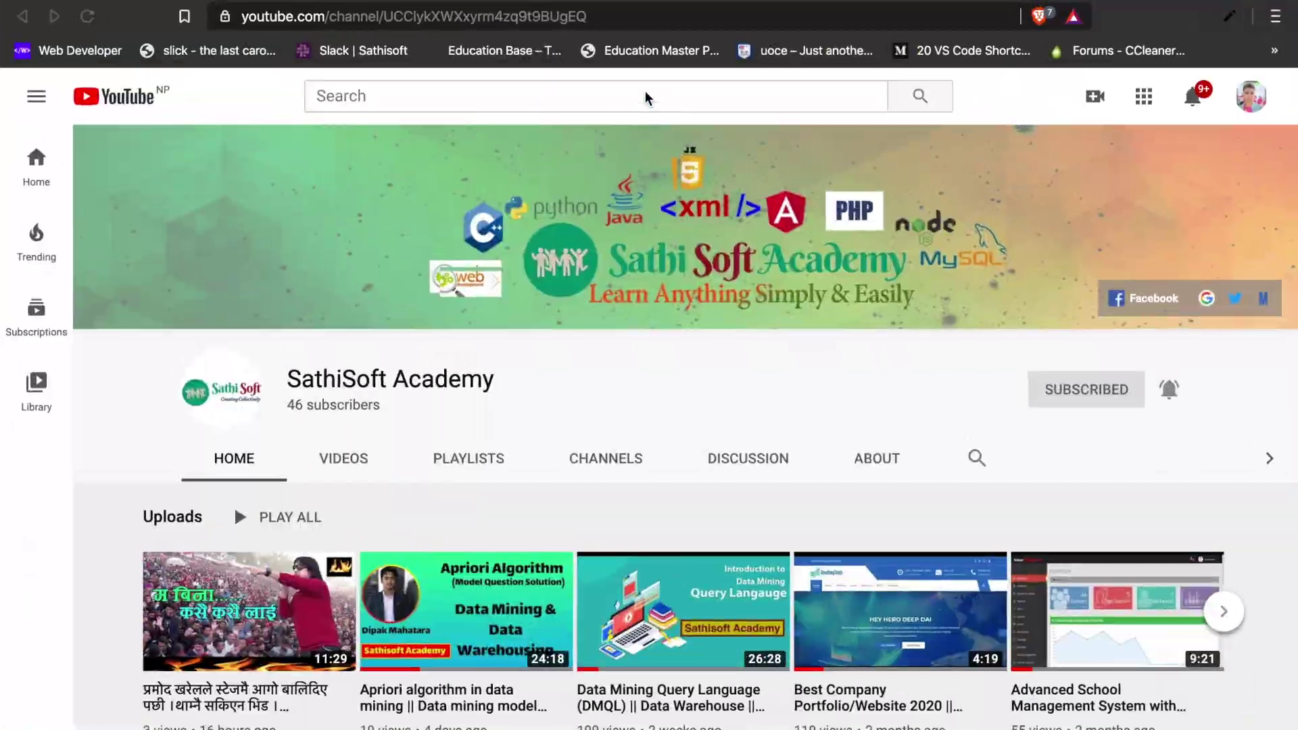
{"action": "key", "text": "ctrl+Right"}
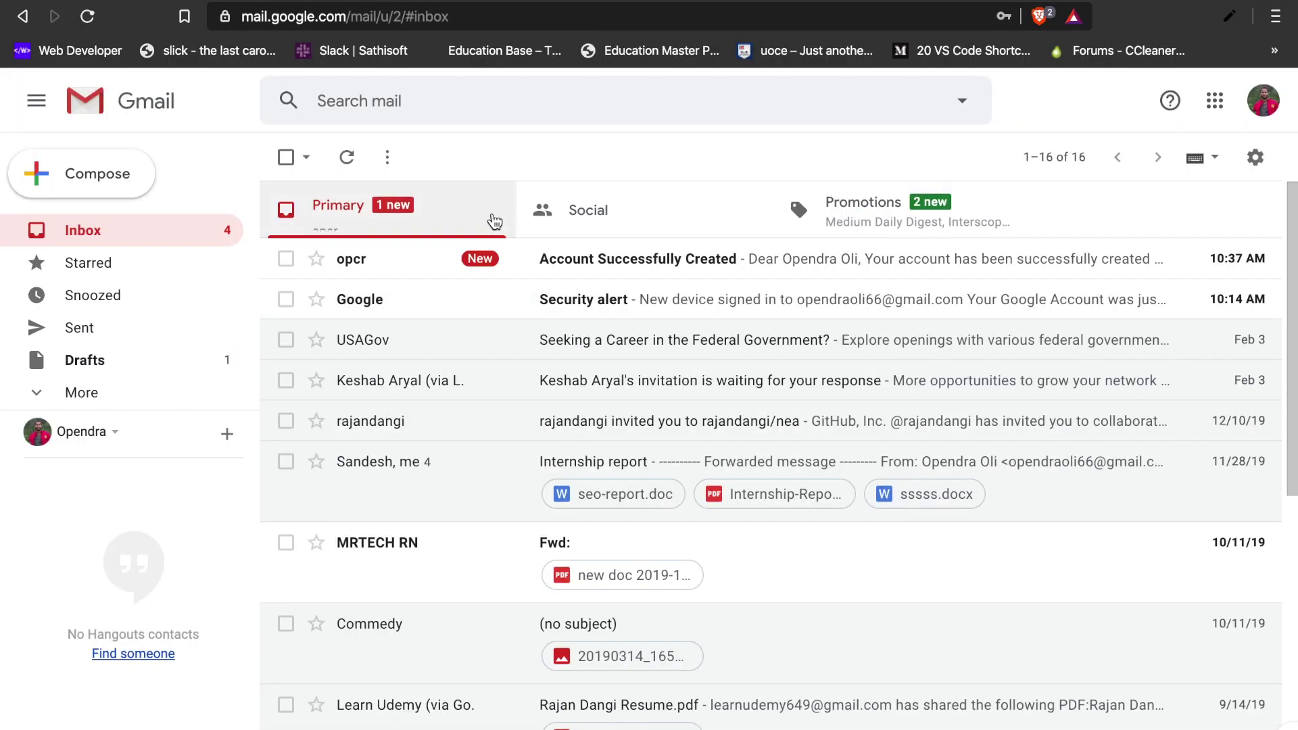
{"action": "left_click", "coordinate": [415, 257]}
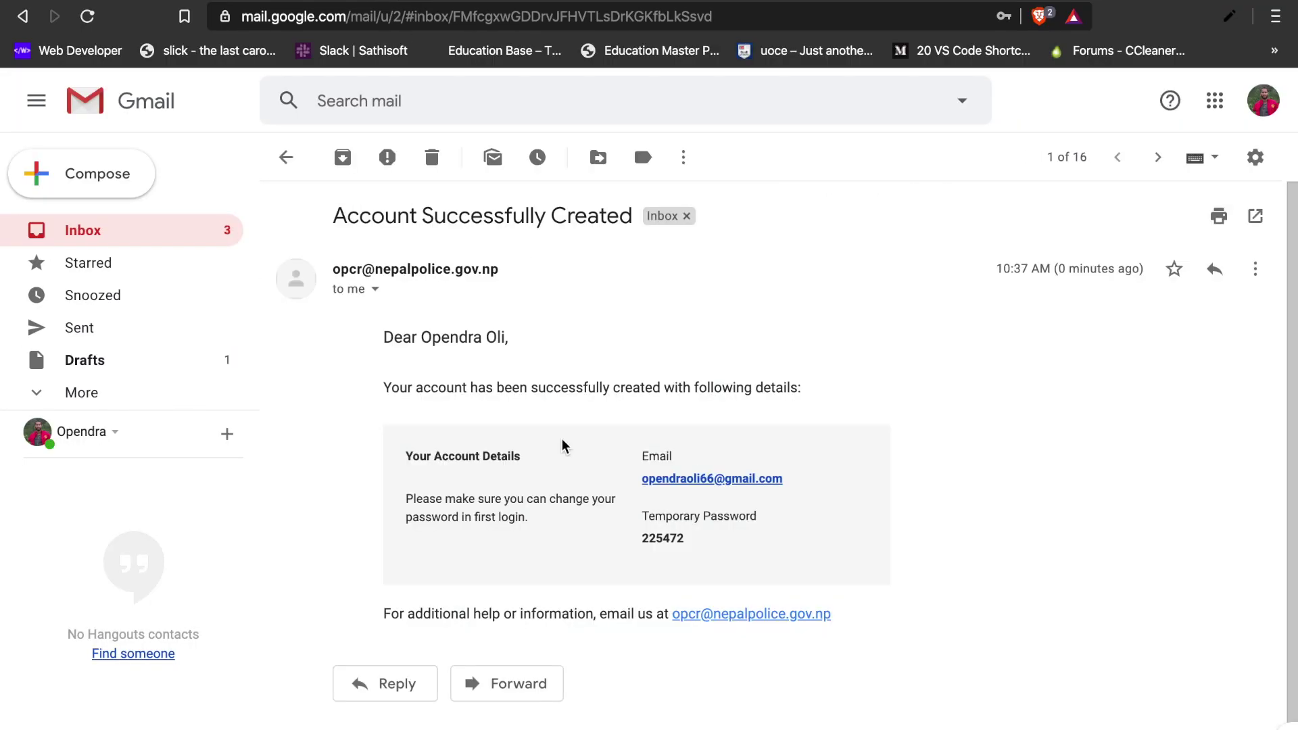
{"action": "left_click", "coordinate": [642, 541]}
{"action": "left_click_drag", "start_coordinate": [642, 540], "coordinate": [698, 538]}
{"action": "left_click", "coordinate": [701, 547]}
Step: Switch back to the police clearance site window
{"action": "key", "text": "super+Tab"}
{"action": "key", "text": "super+Tab"}
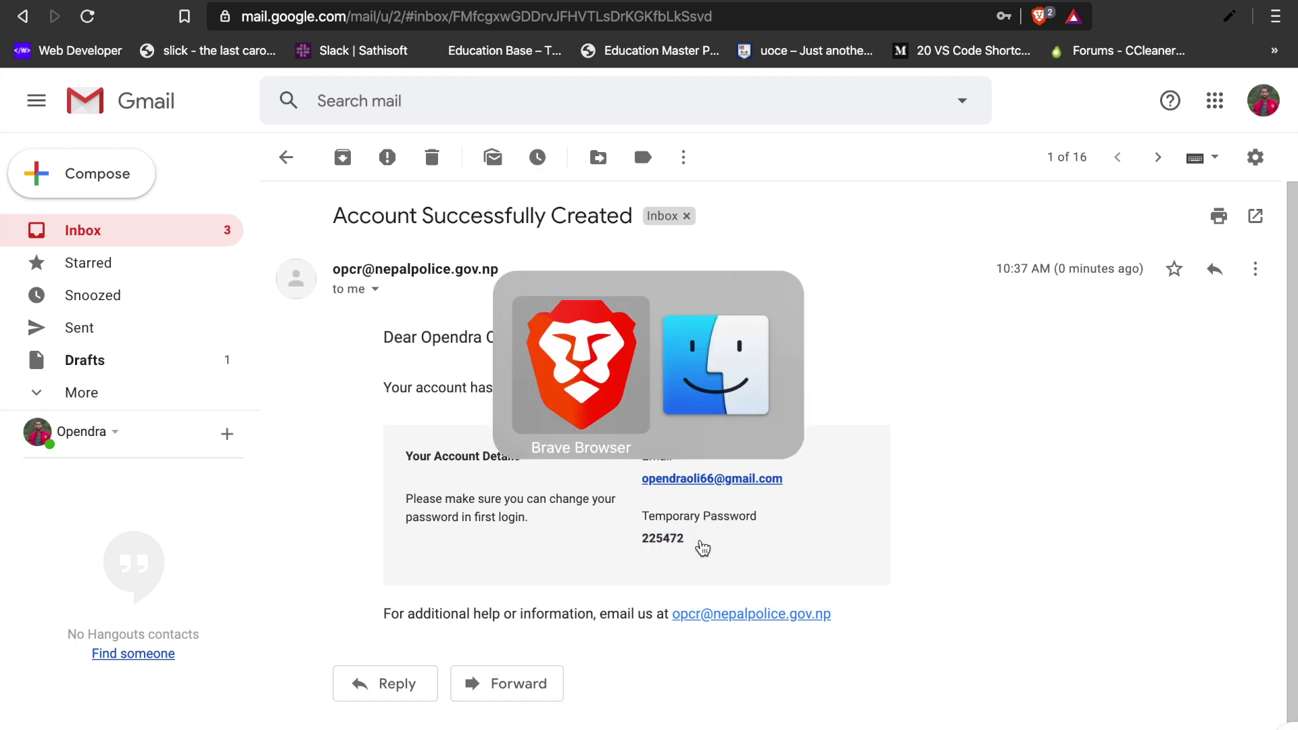
{"action": "key", "text": "ctrl+Up"}
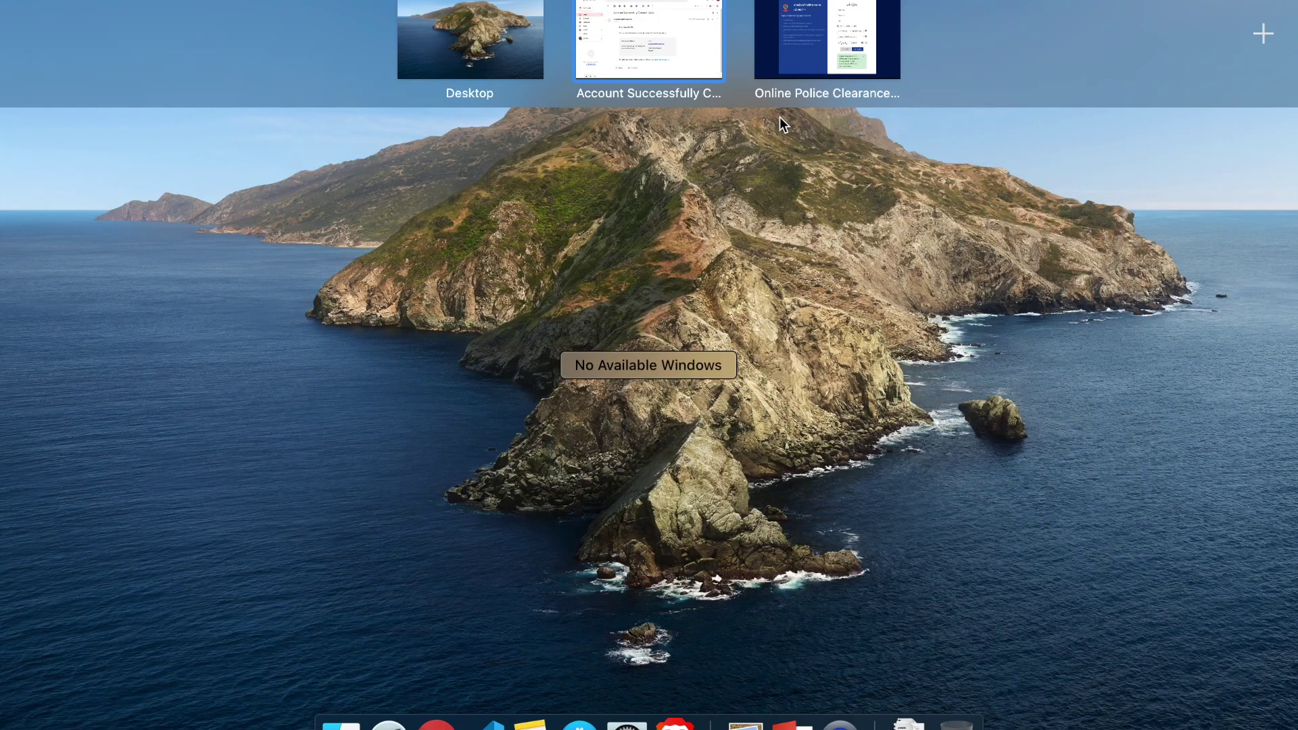
{"action": "left_click", "coordinate": [798, 63]}
Step: Log in with the account e-mail and the pasted temporary password
{"action": "left_click", "coordinate": [840, 520]}
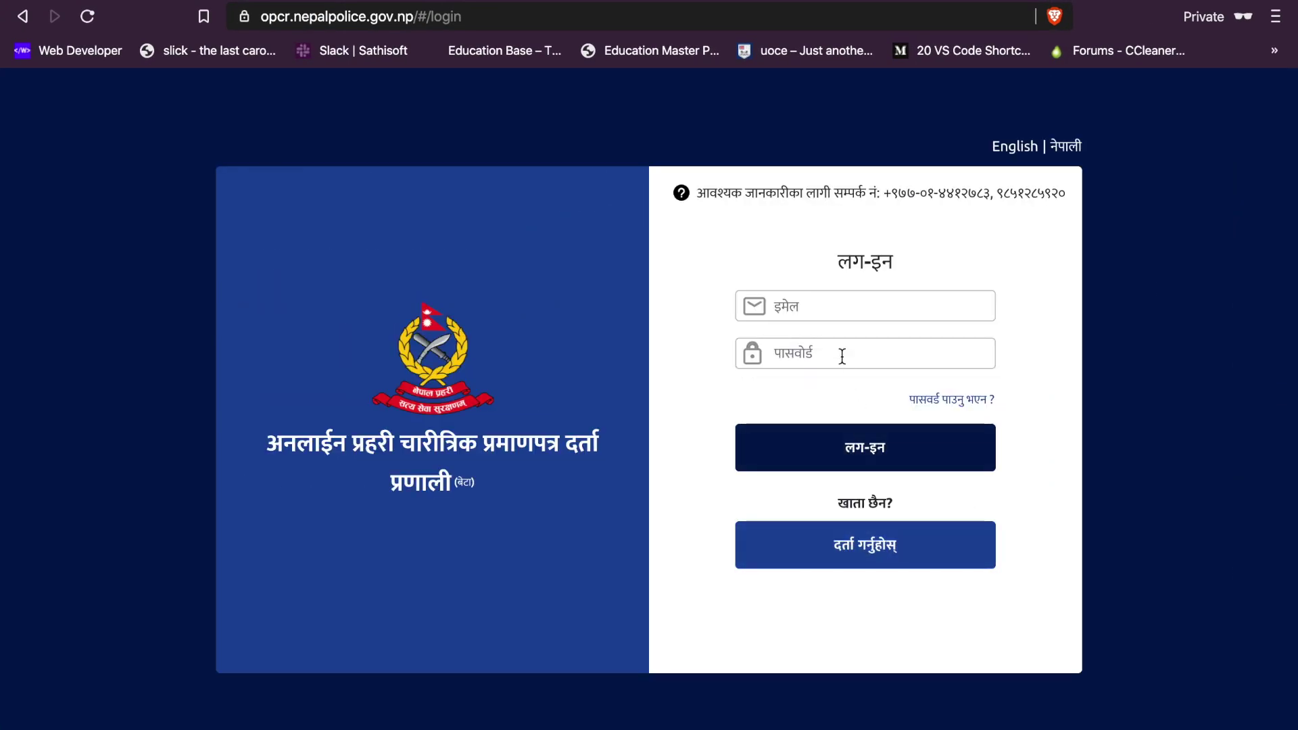
{"action": "left_click", "coordinate": [809, 298]}
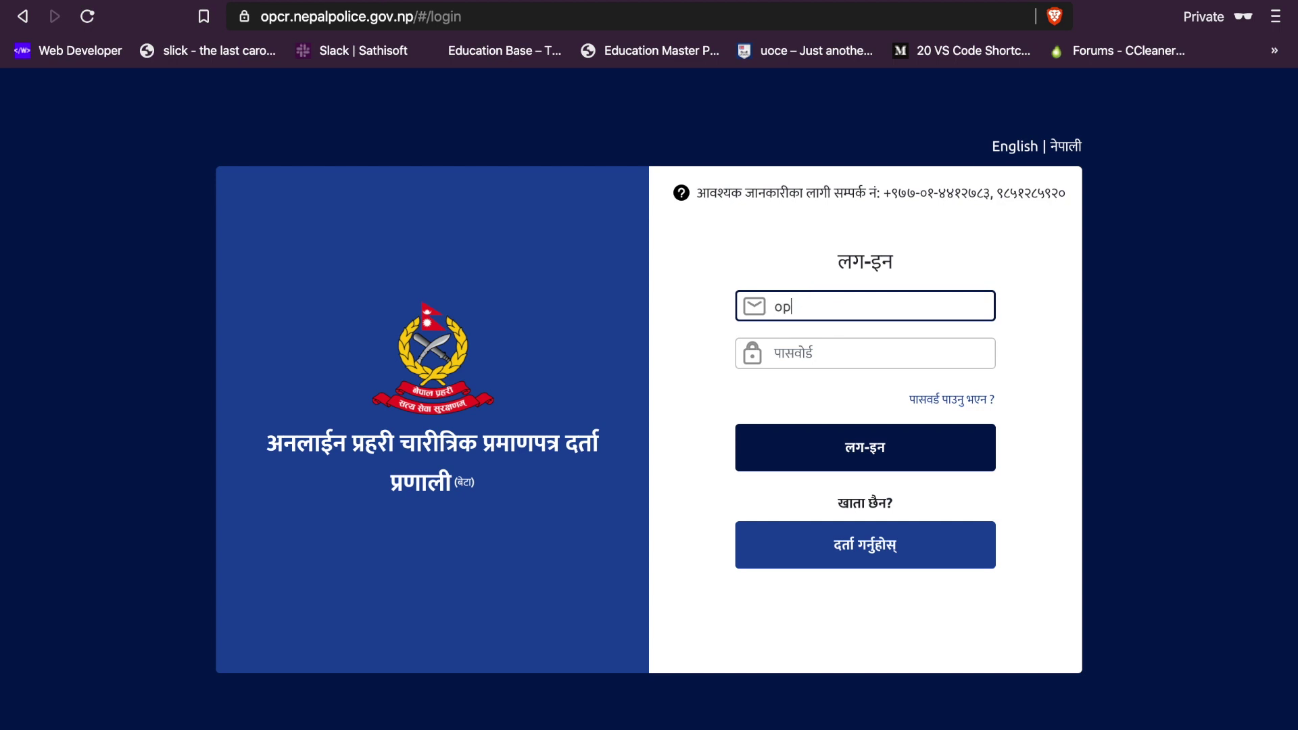
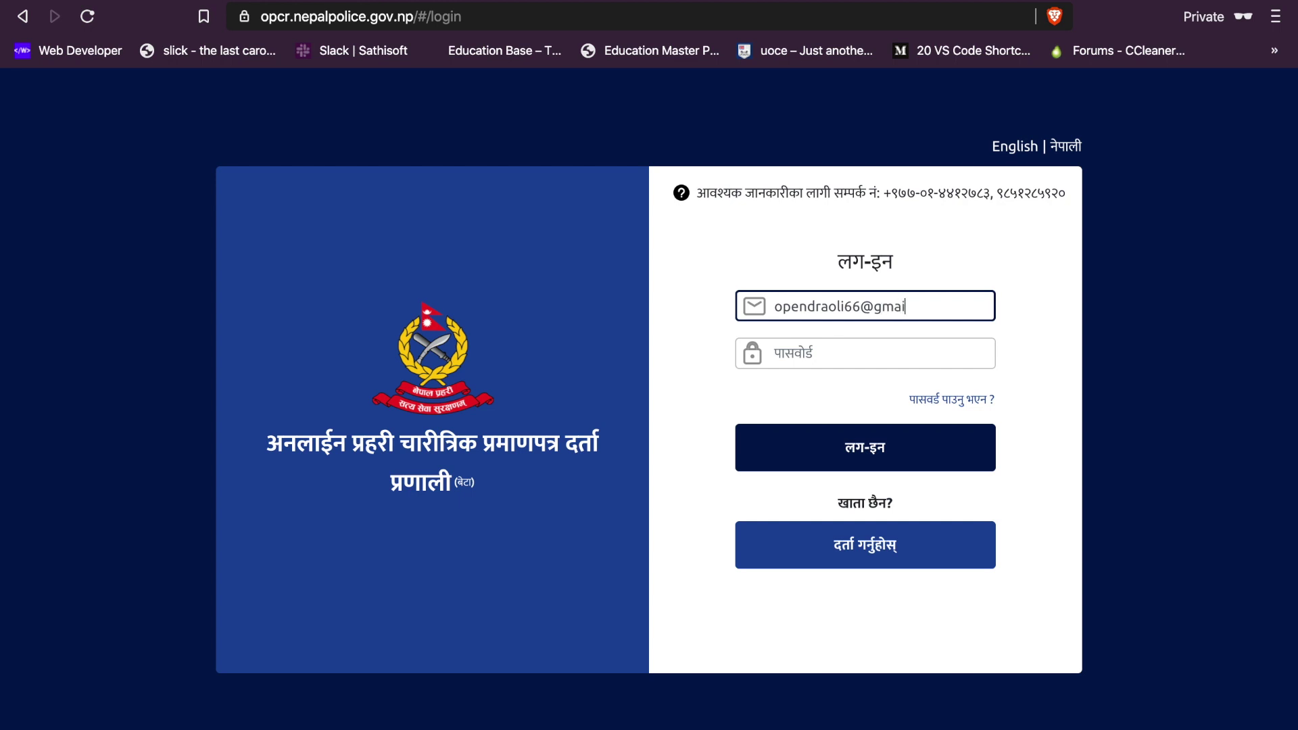
{"action": "key", "text": "Tab"}
{"action": "key", "text": "ctrl+v"}
{"action": "left_click", "coordinate": [849, 448]}
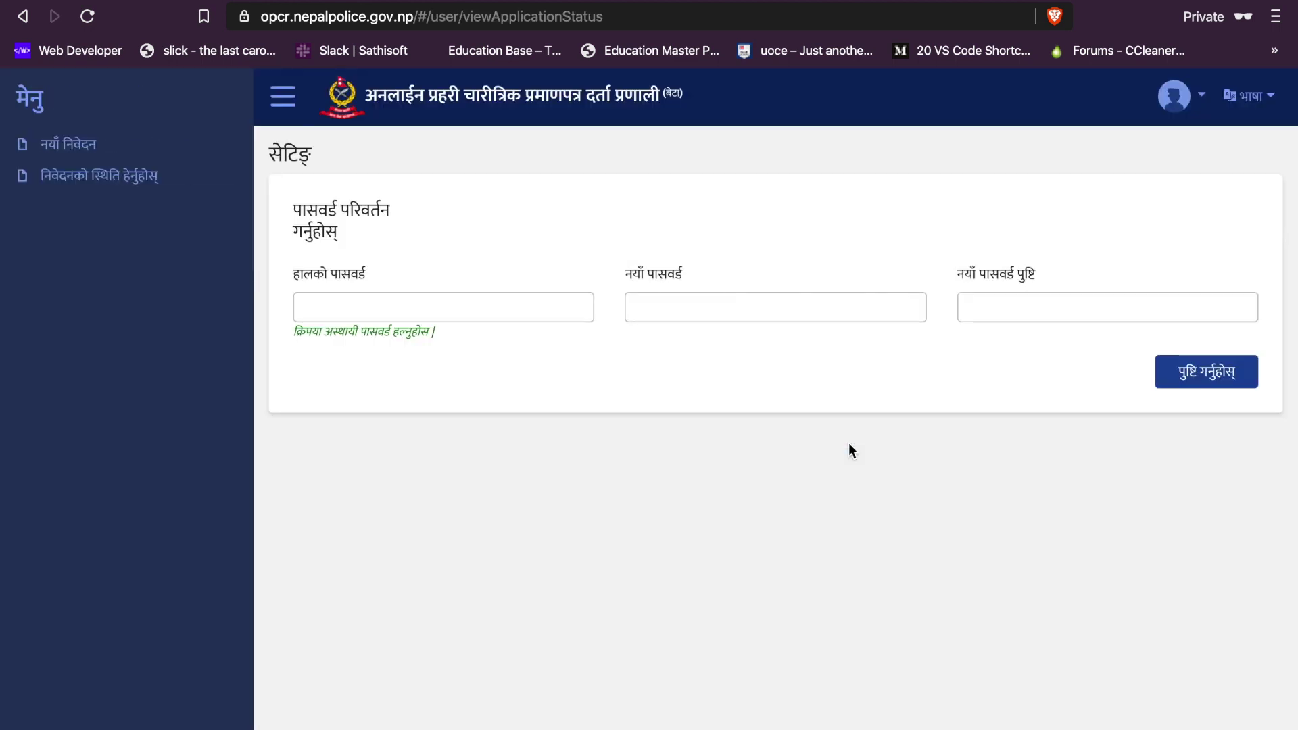
Step: Paste the temporary password as current, enter a new password twice and confirm
{"action": "left_click", "coordinate": [482, 305]}
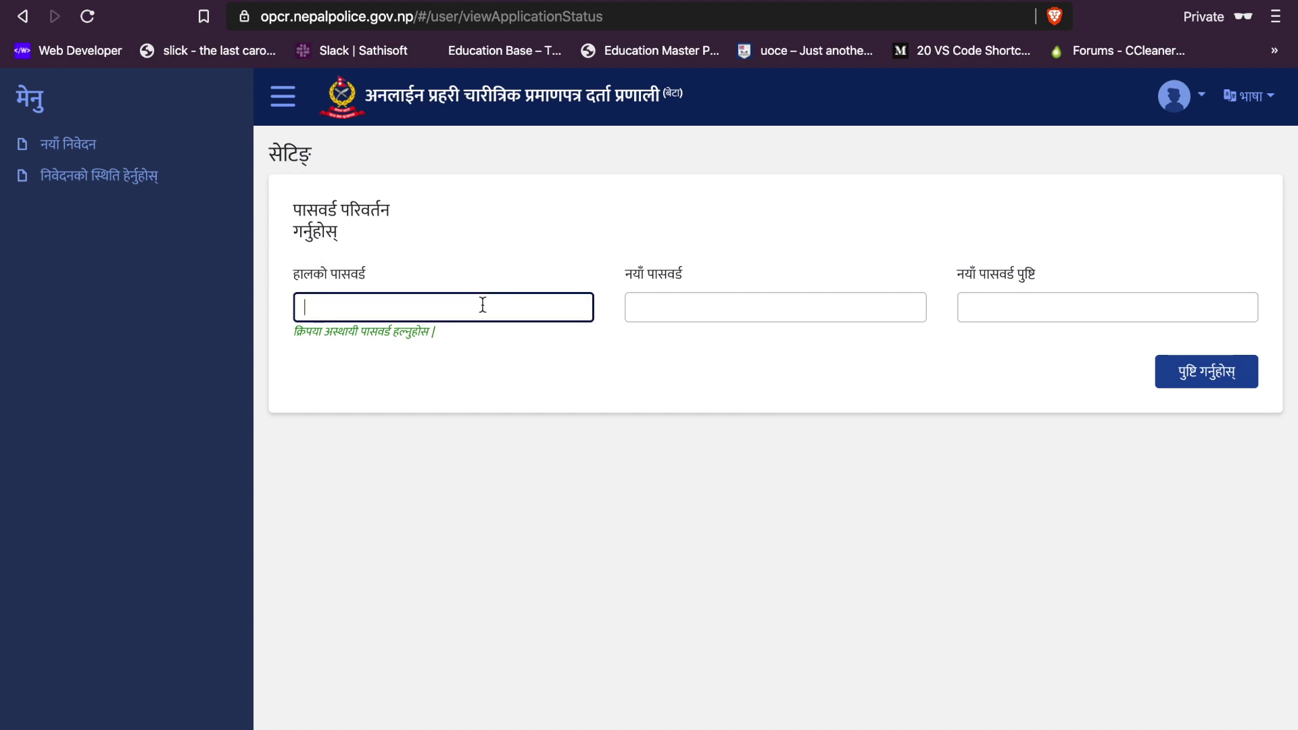
{"action": "key", "text": "super+v"}
{"action": "left_click", "coordinate": [679, 310]}
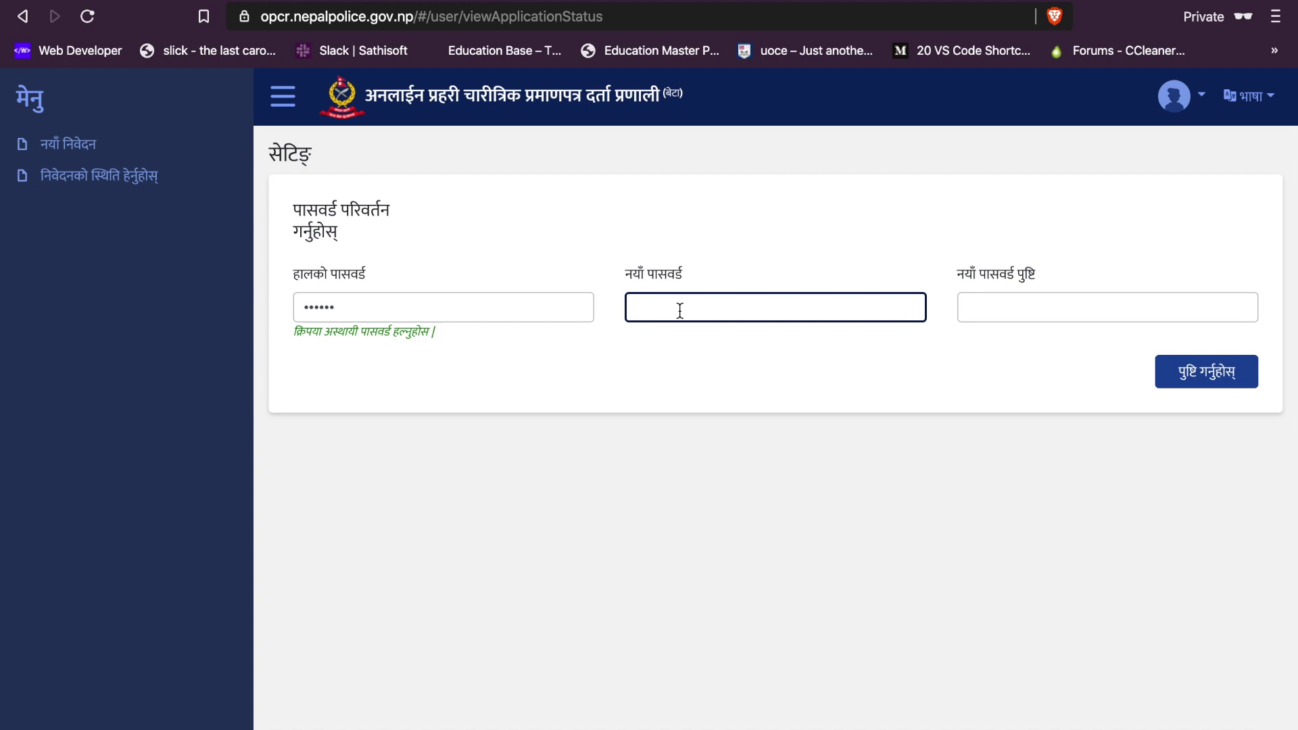
{"action": "type", "text": "••••••••••"}
{"action": "key", "text": "Tab"}
{"action": "type", "text": "••"}
{"action": "key", "text": "BackSpace"}
{"action": "key", "text": "BackSpace"}
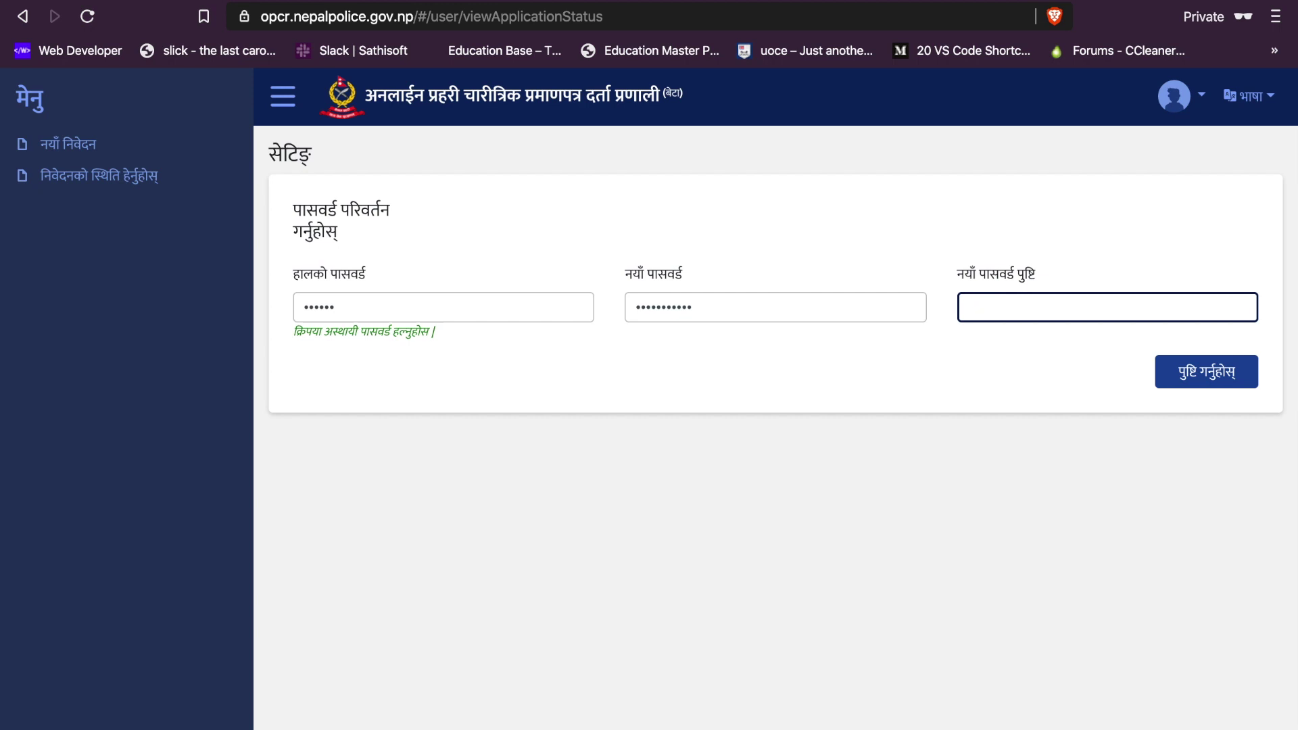
{"action": "type", "text": "••••••••••"}
{"action": "left_click", "coordinate": [1210, 378]}
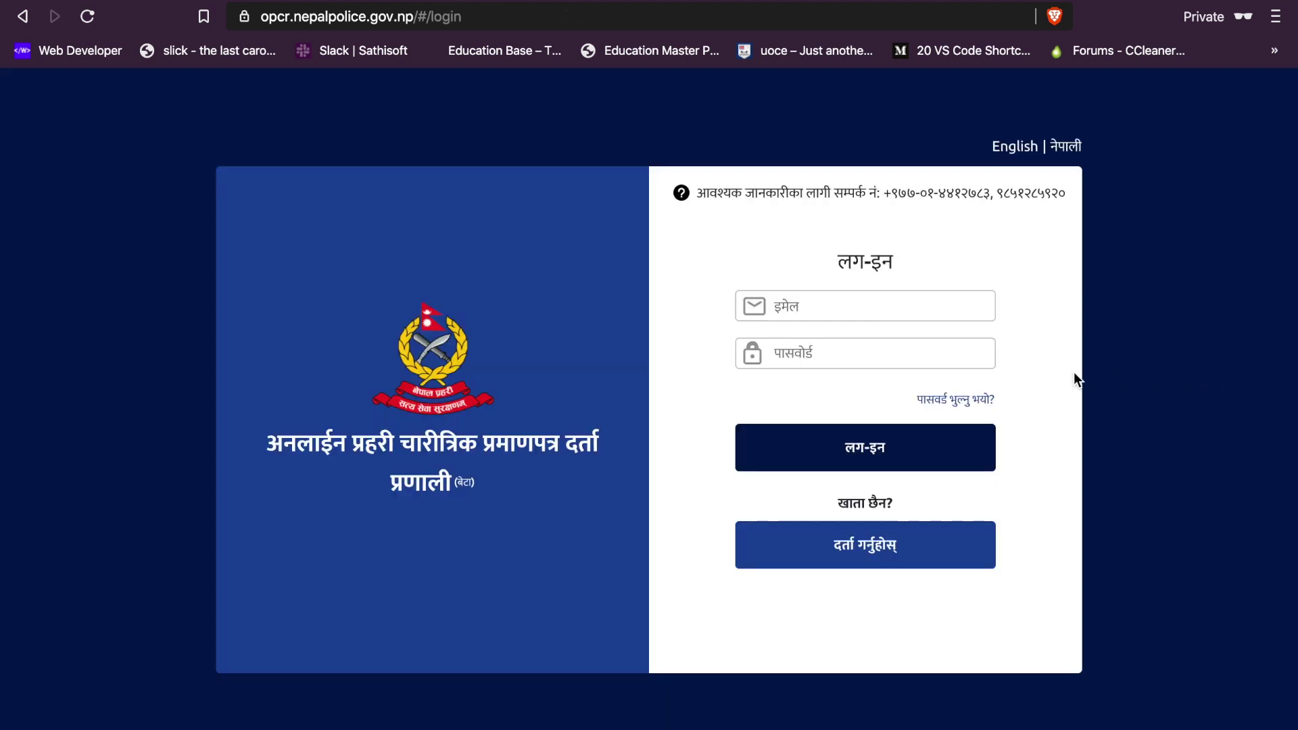
Step: Sign in again with the account e-mail and the new password
{"action": "left_click", "coordinate": [799, 306]}
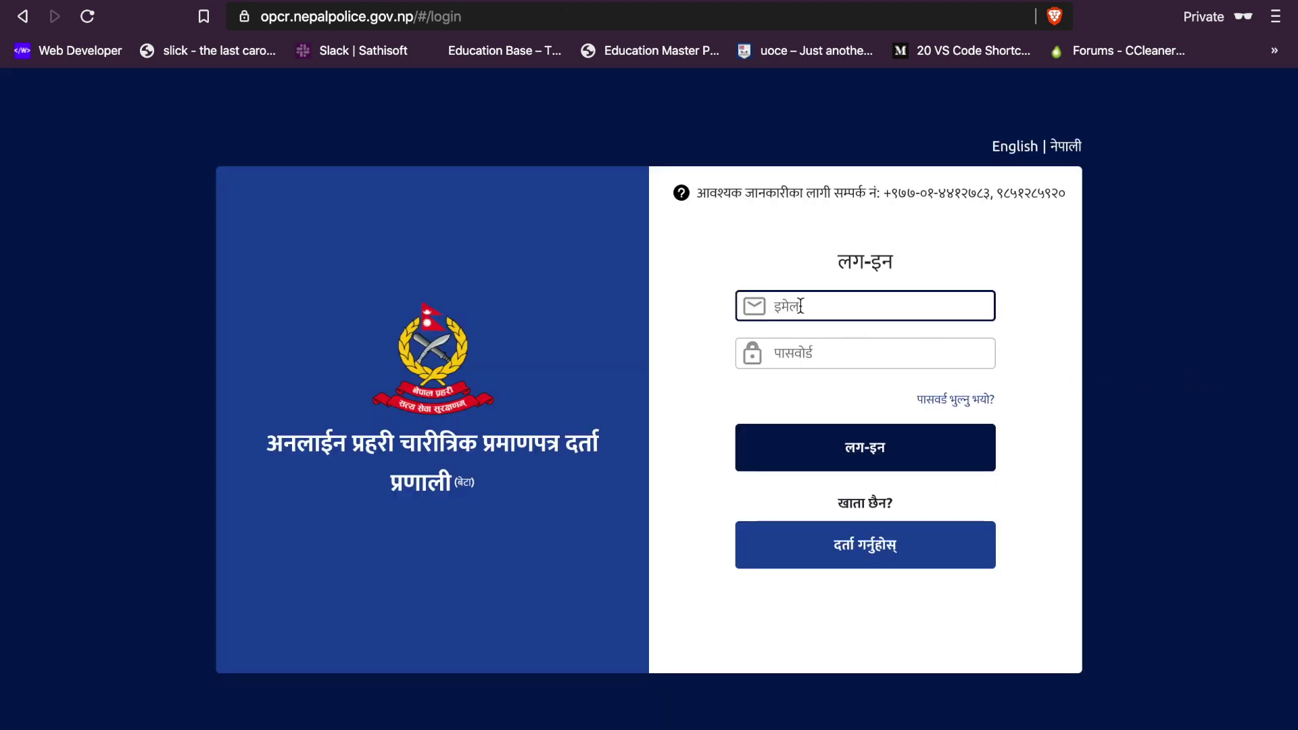
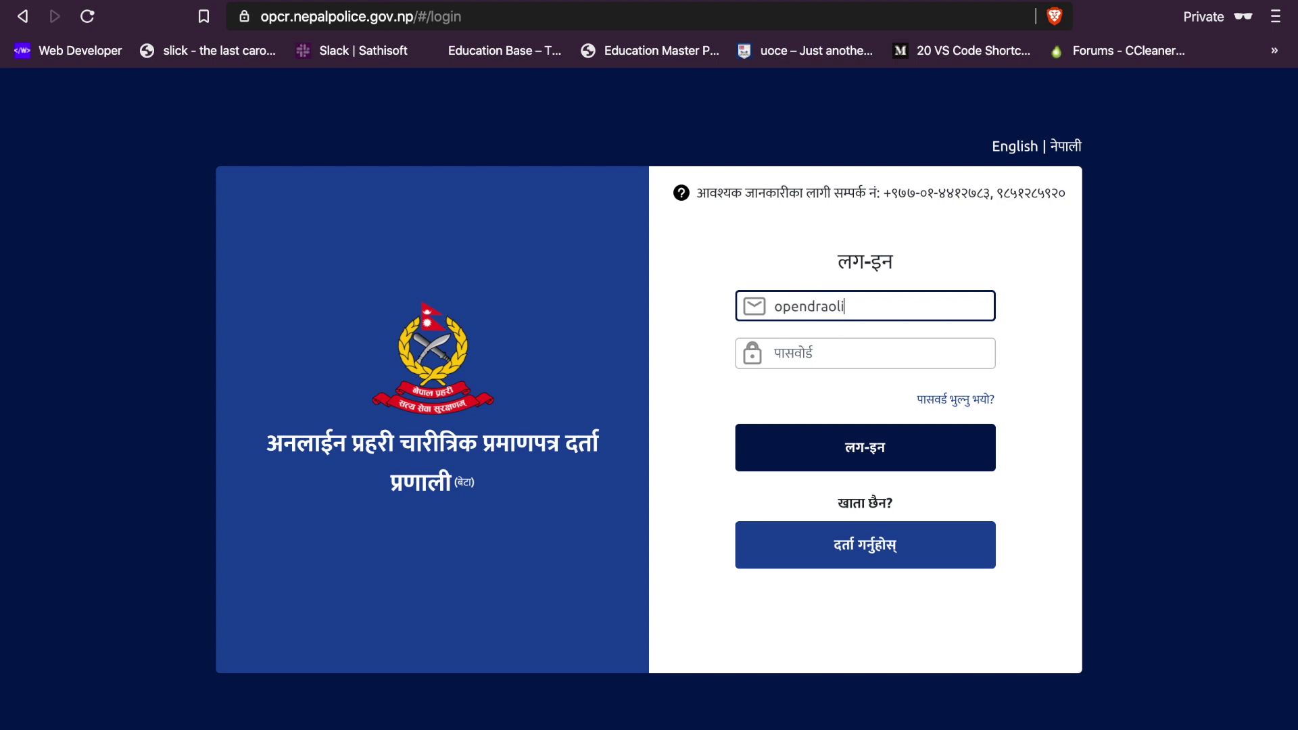
{"action": "key", "text": "Tab"}
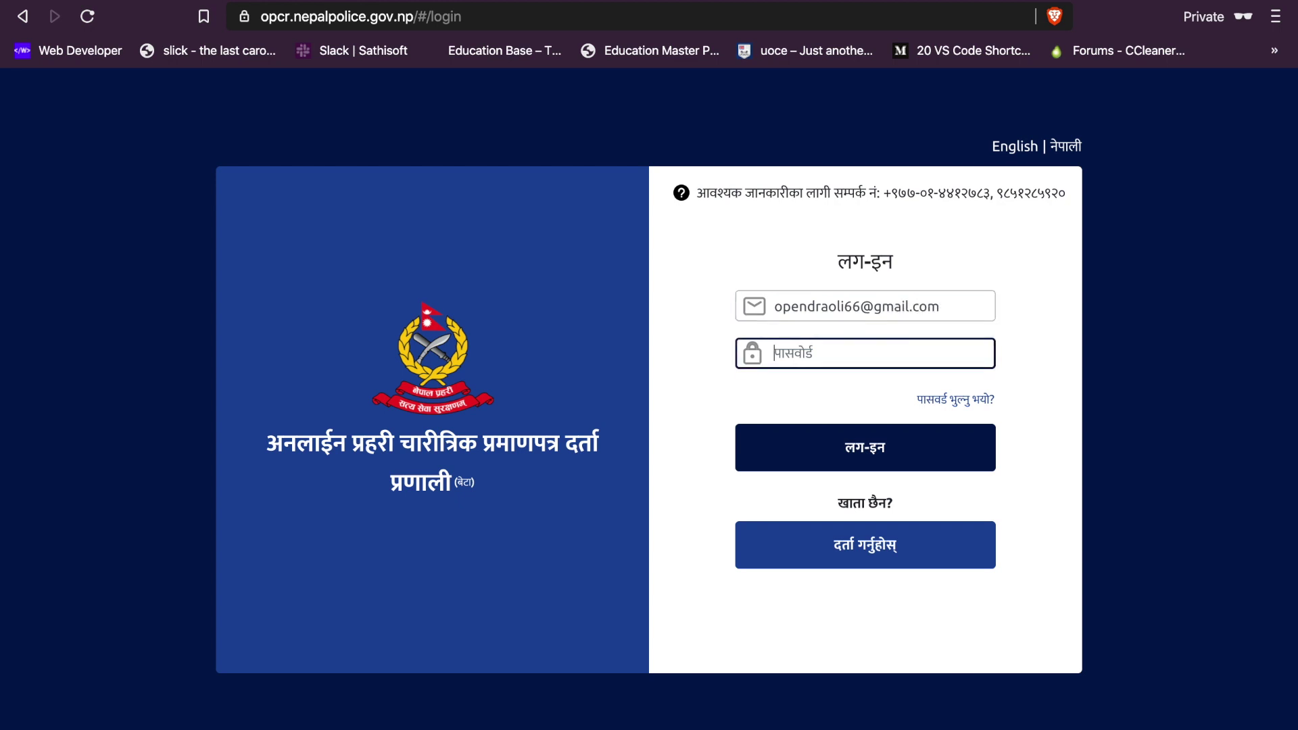
{"action": "type", "text": "•••••••••••"}
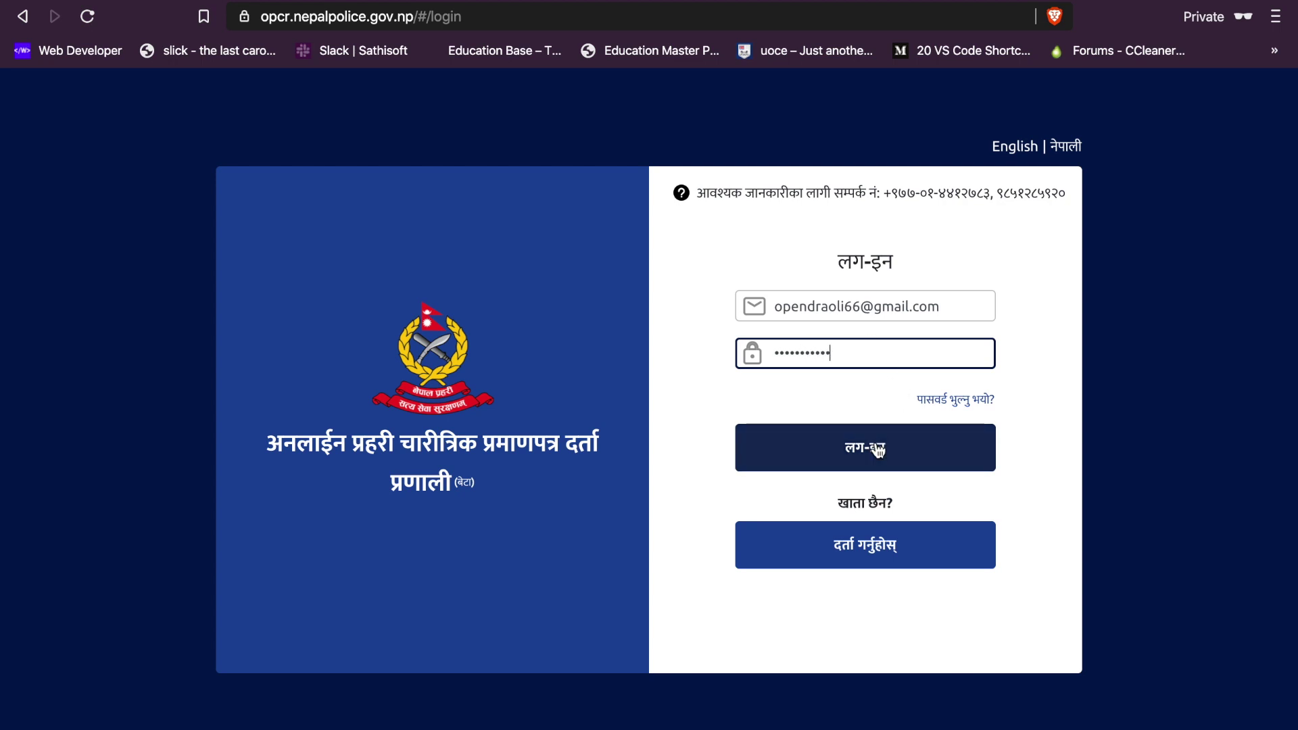
{"action": "left_click", "coordinate": [877, 450]}
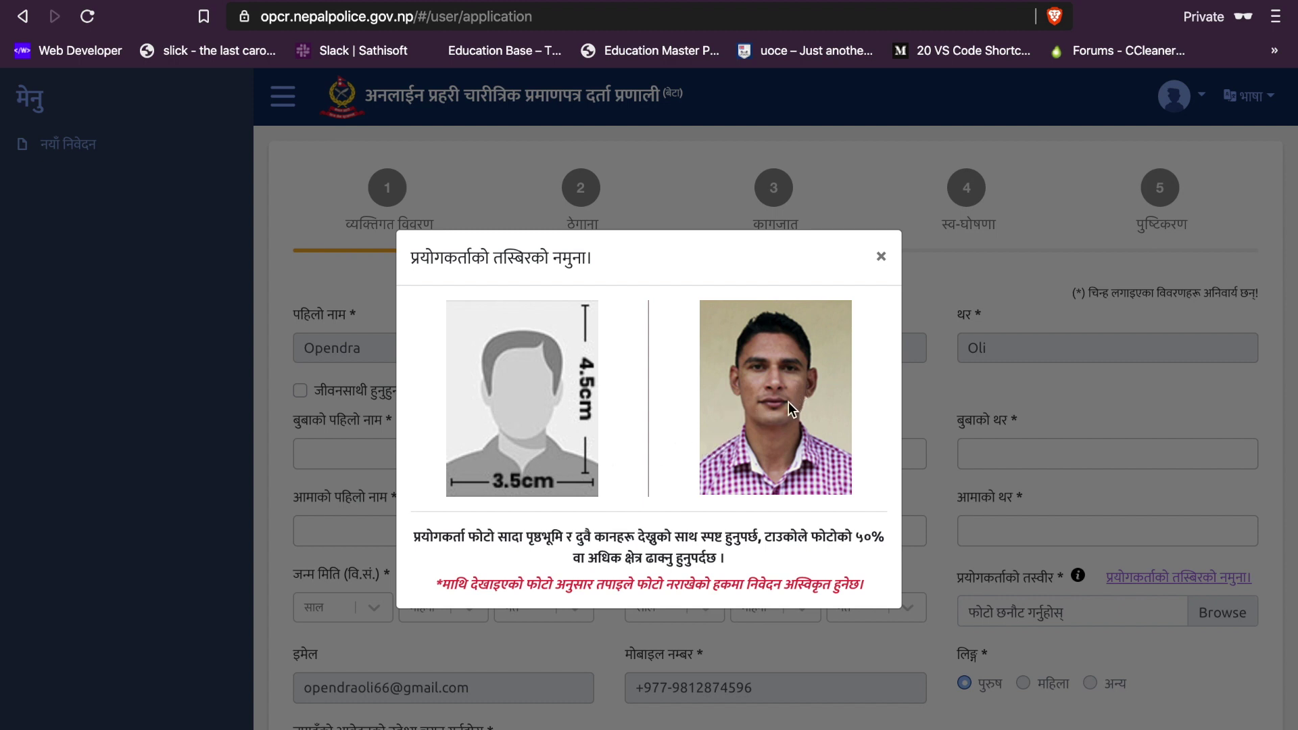
{"action": "left_click", "coordinate": [881, 258]}
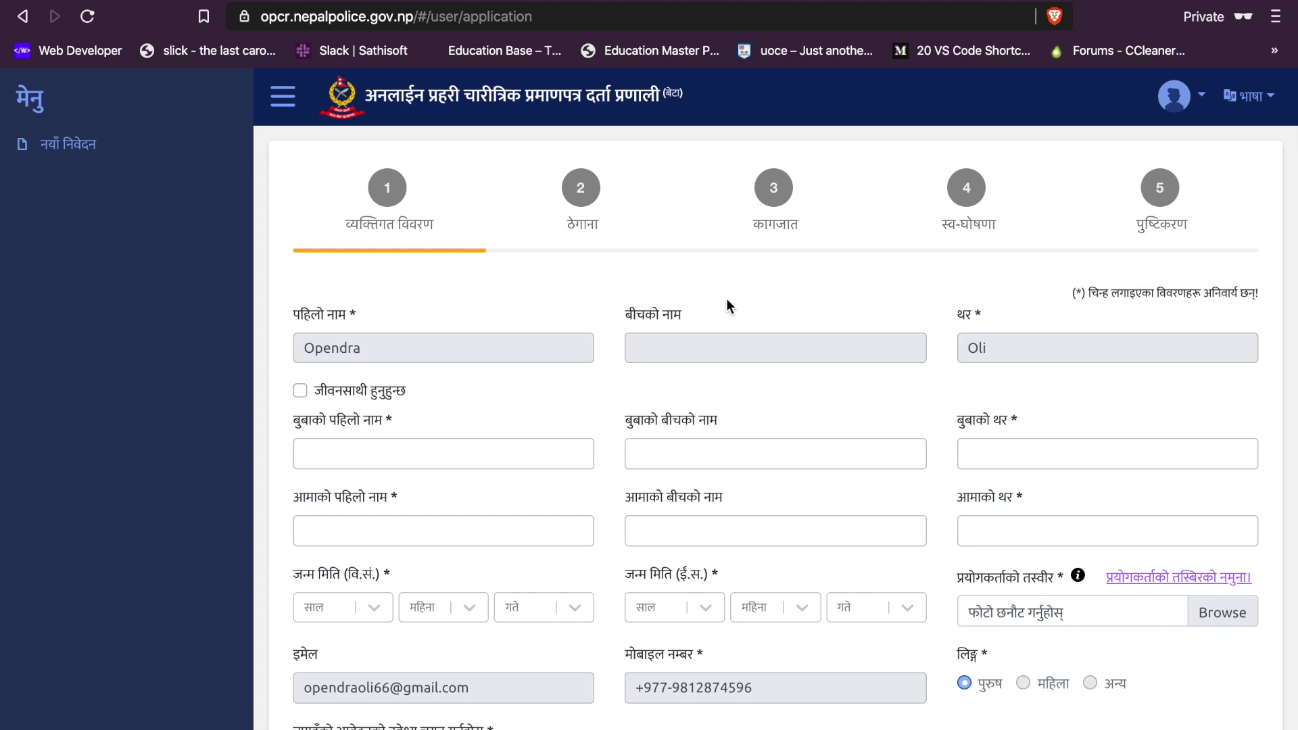
Step: Tick and then untick the spouse (जीवनसाथी हुनुहुन्छ) option, leaving it off
{"action": "scroll", "coordinate": [731, 298], "scroll_direction": "down", "scroll_amount": 2}
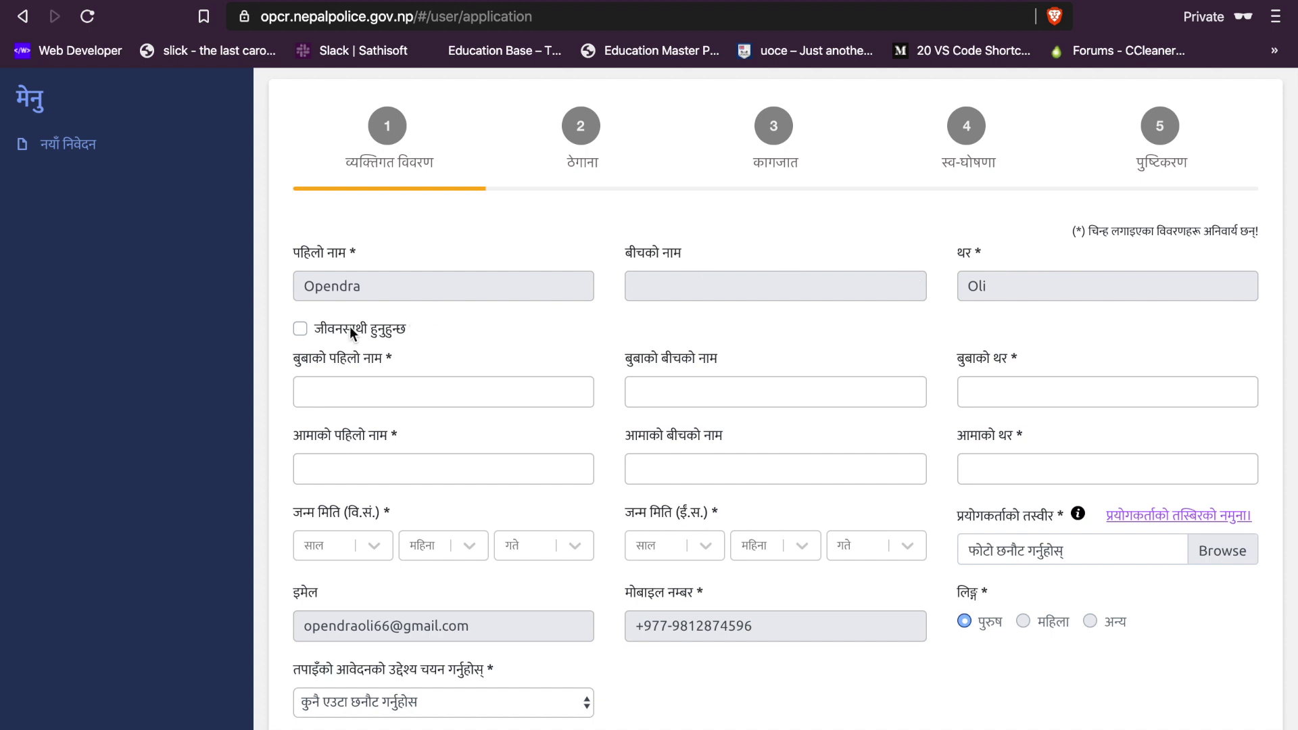
{"action": "left_click", "coordinate": [300, 330]}
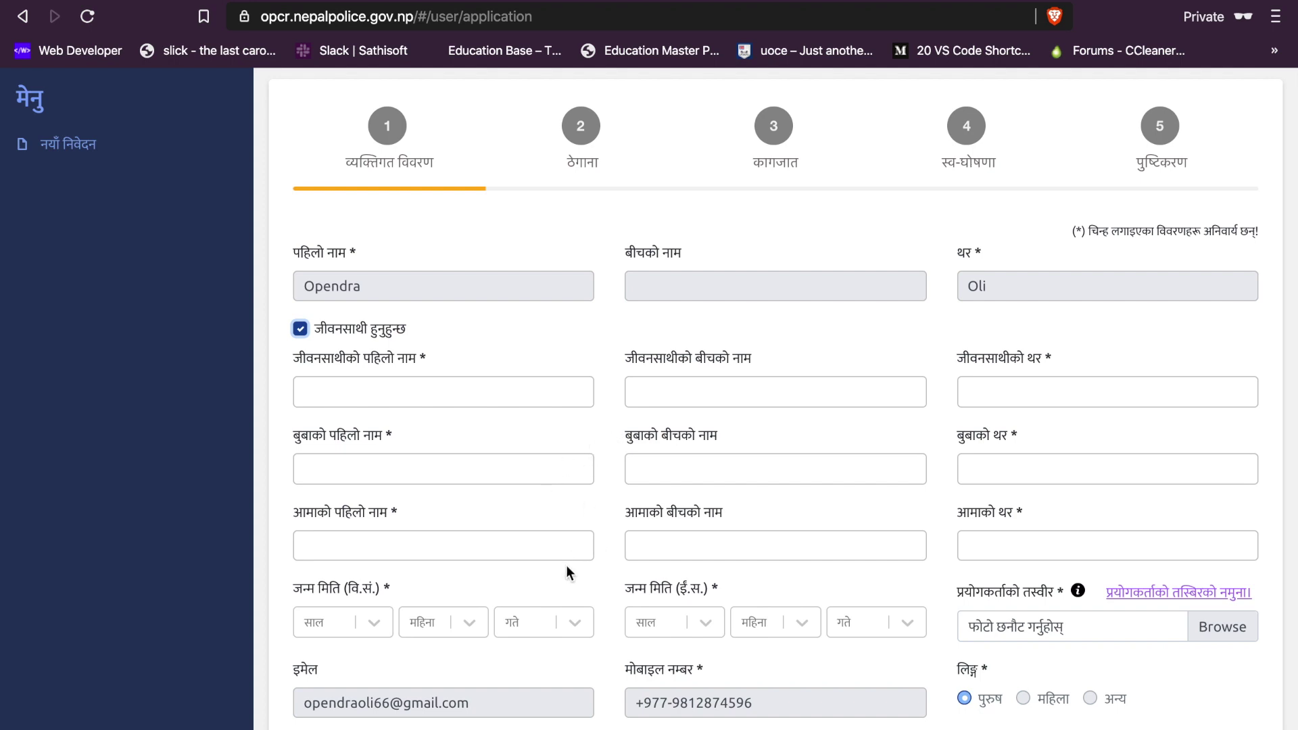
{"action": "left_click", "coordinate": [300, 329]}
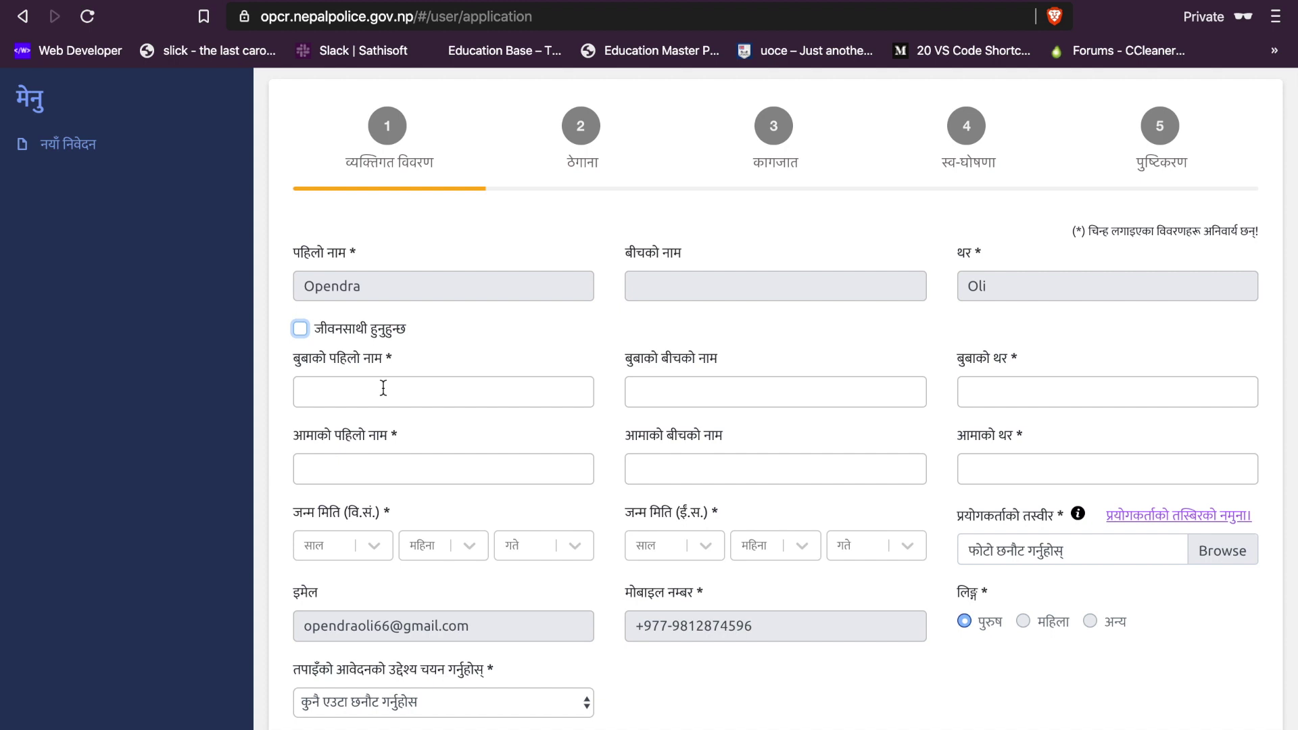
{"action": "left_click", "coordinate": [383, 388]}
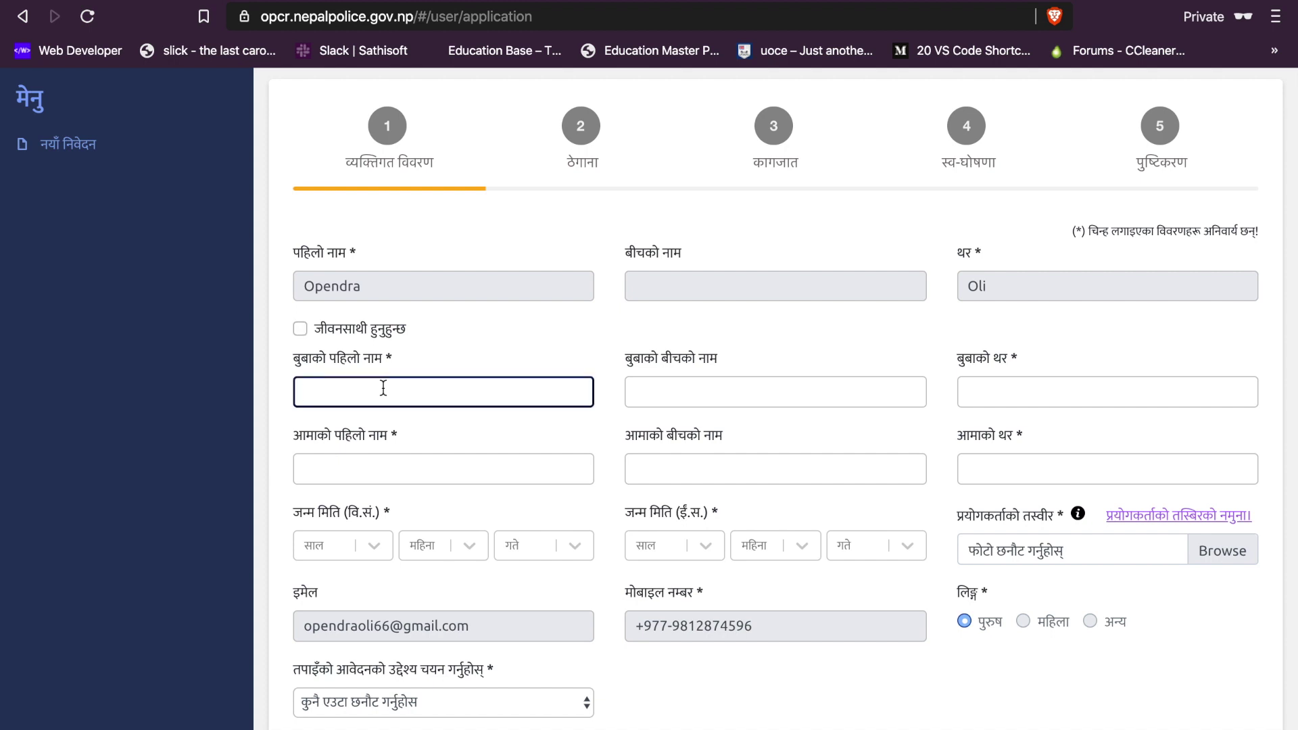
Step: Enter the father's first, middle and last names and the mother's first name and surname
{"action": "left_click", "coordinate": [776, 392]}
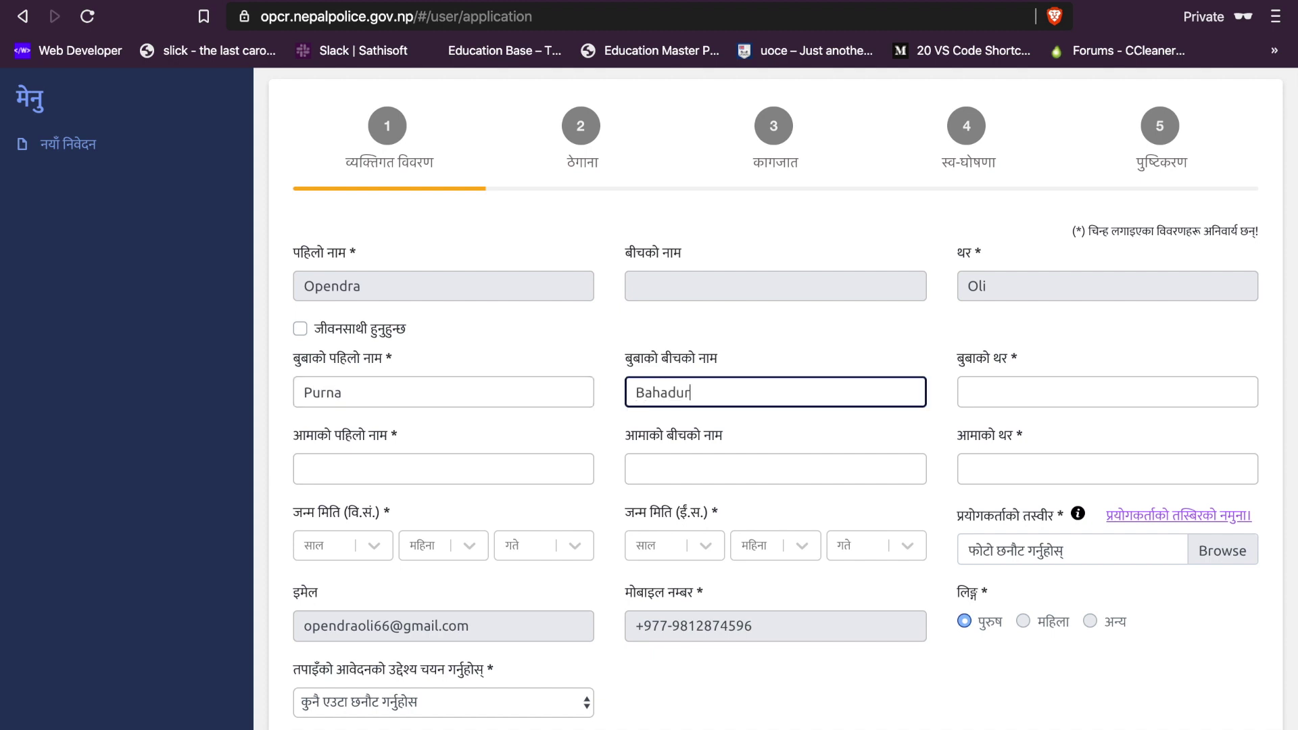
{"action": "left_click", "coordinate": [969, 392]}
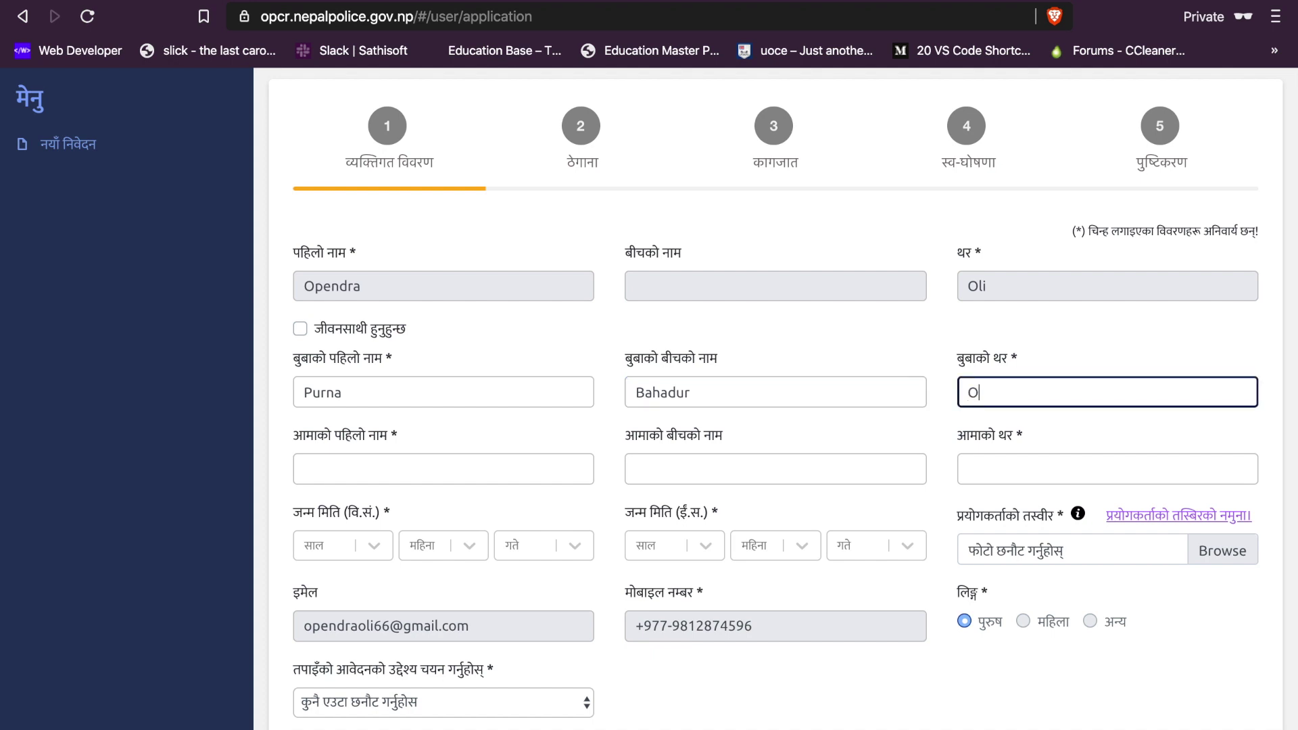
{"action": "left_click", "coordinate": [444, 469]}
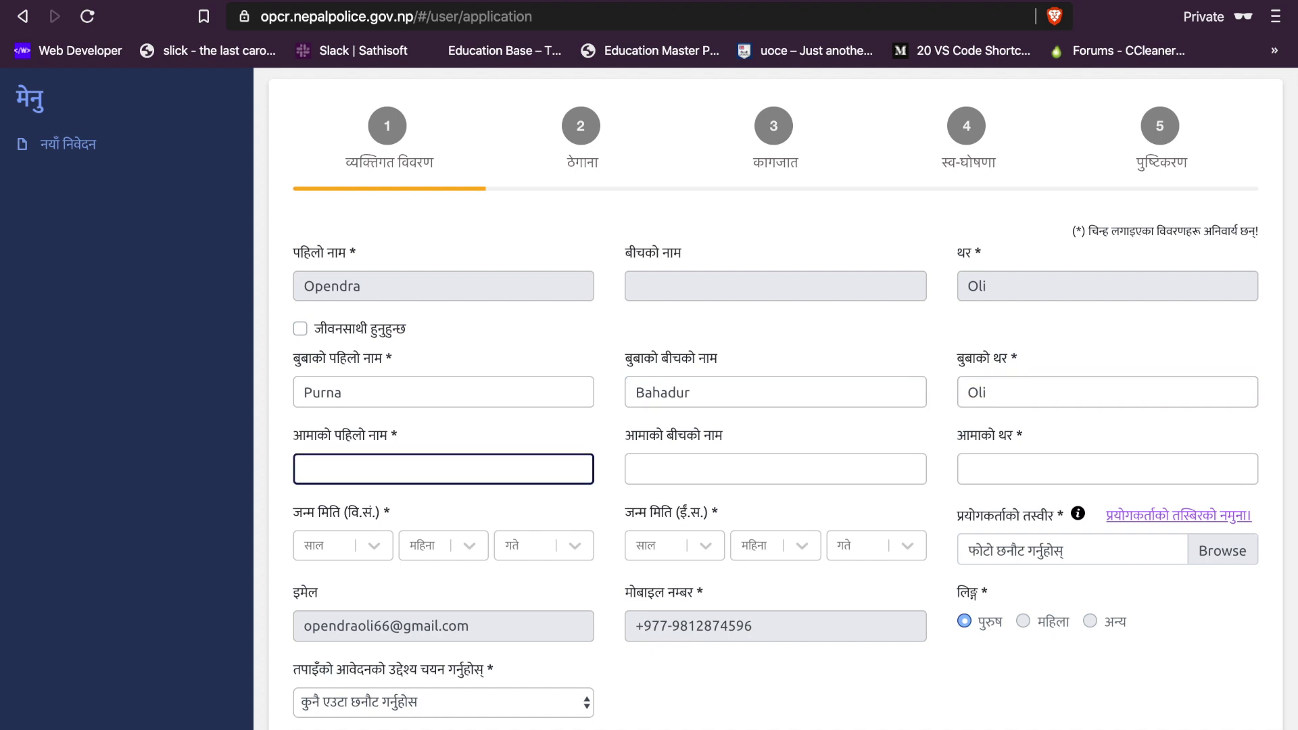
{"action": "left_click", "coordinate": [775, 468]}
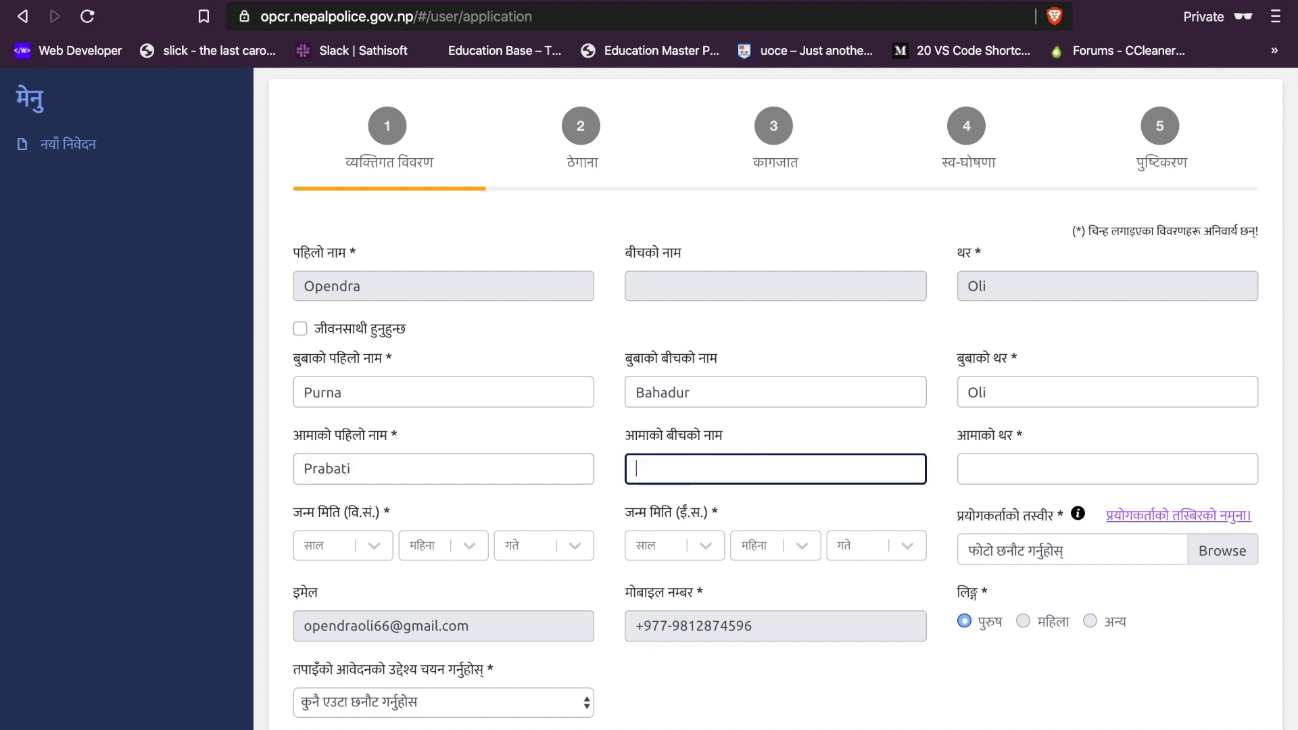
{"action": "left_click", "coordinate": [1107, 468]}
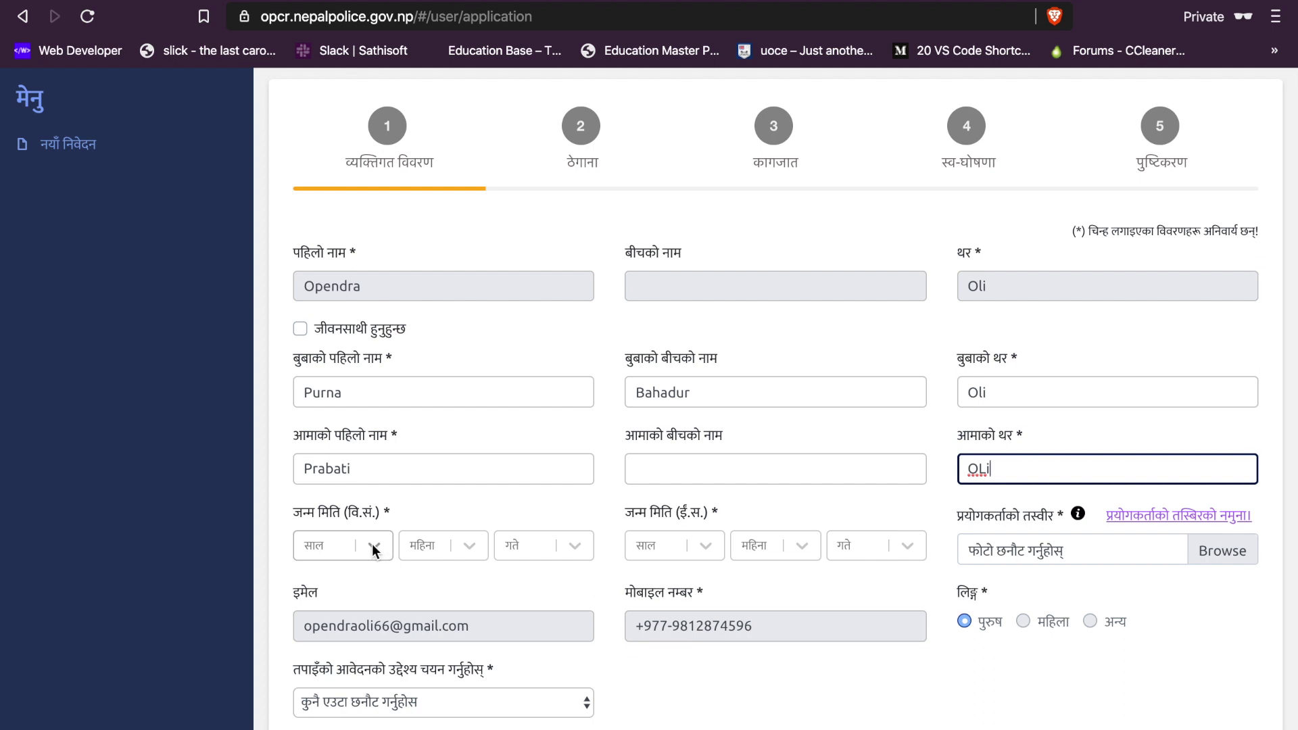
Step: Set the BS birth date to 2054 / 05 (Bhadra) / 28
{"action": "left_click", "coordinate": [319, 546]}
{"action": "type", "text": "2054"}
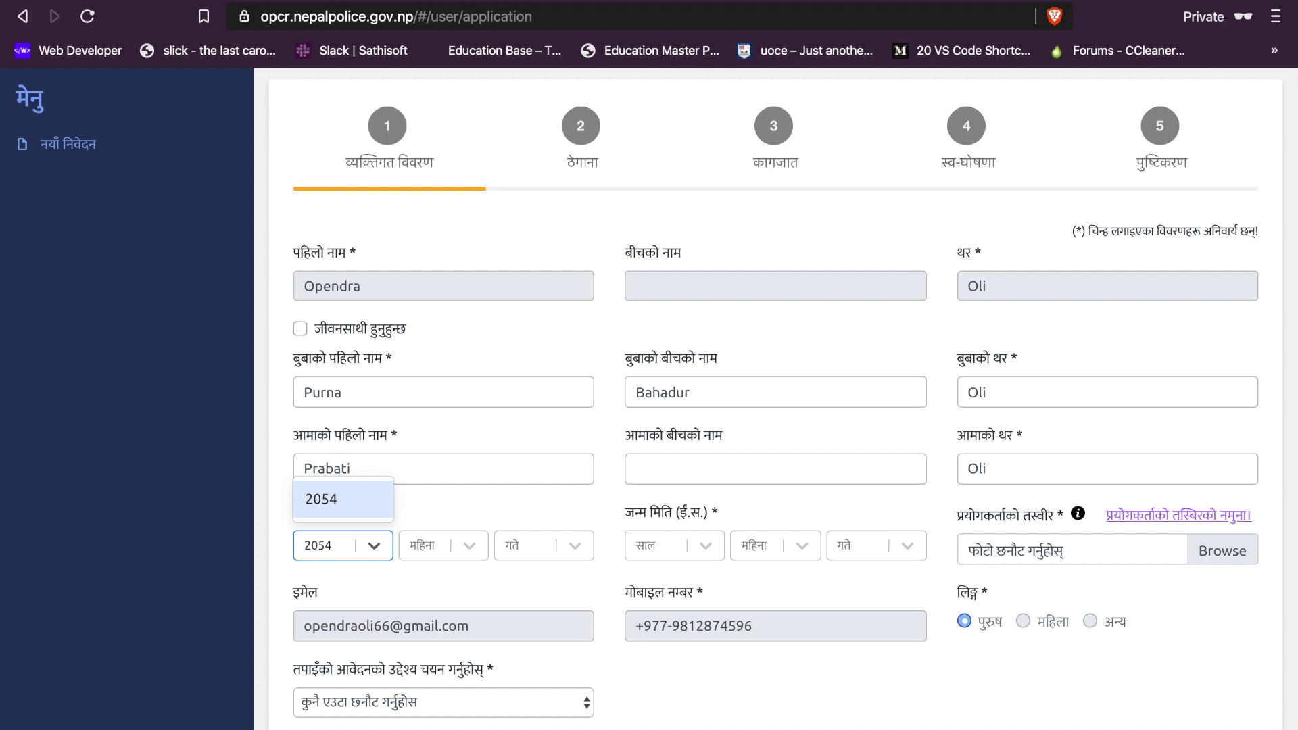
{"action": "key", "text": "Return"}
{"action": "key", "text": "Tab"}
{"action": "type", "text": "05"}
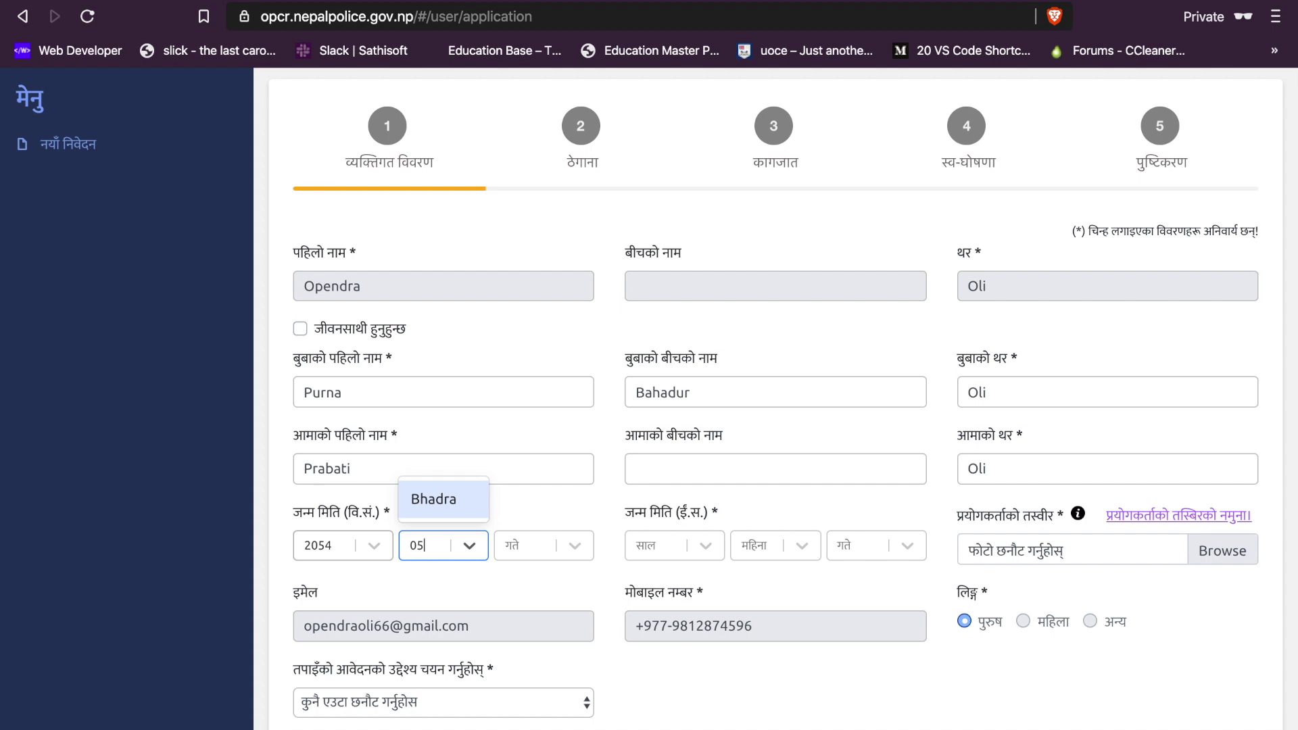
{"action": "key", "text": "Return"}
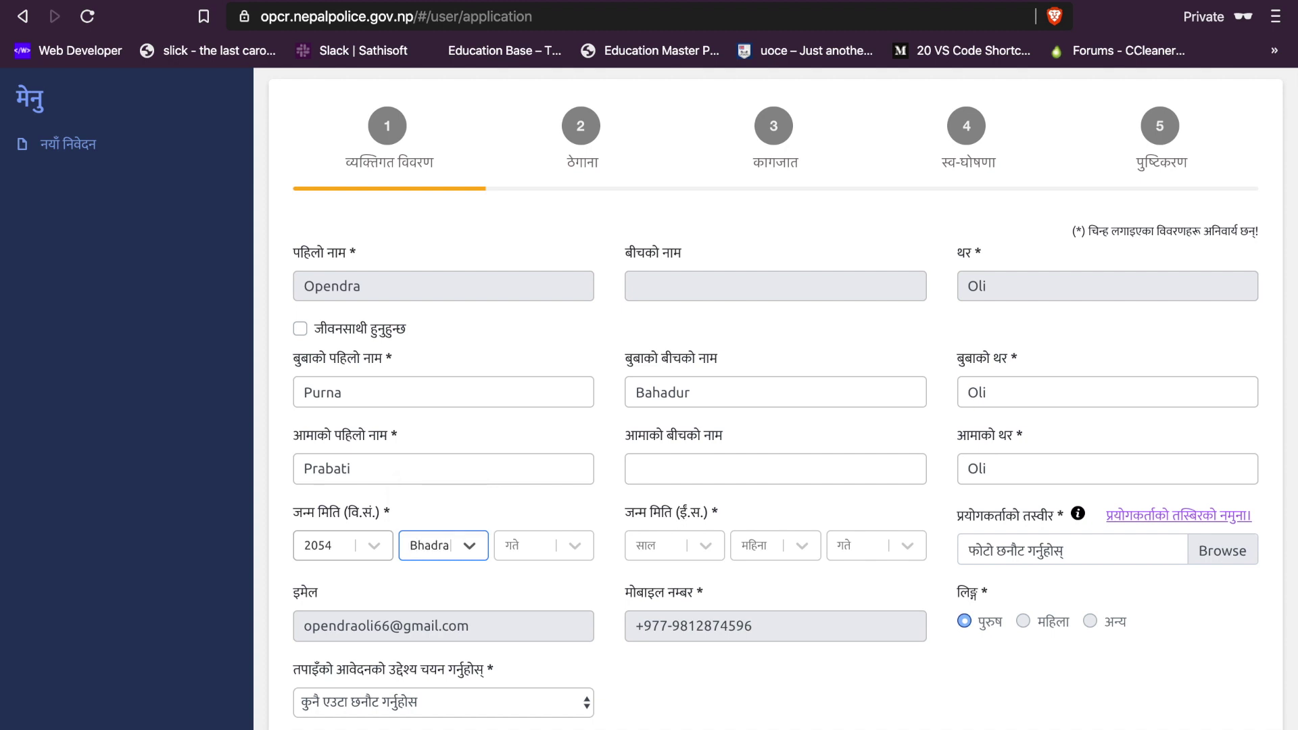
{"action": "key", "text": "Tab"}
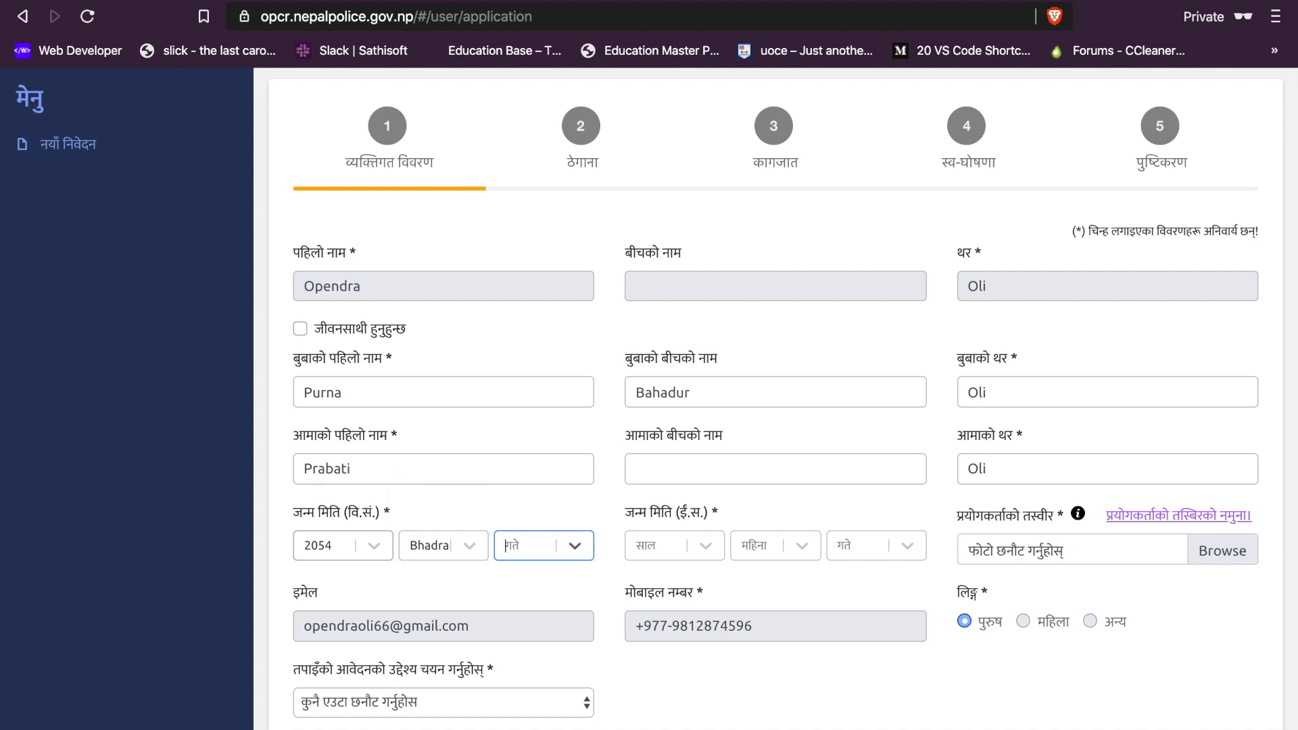
{"action": "type", "text": "28"}
{"action": "key", "text": "Return"}
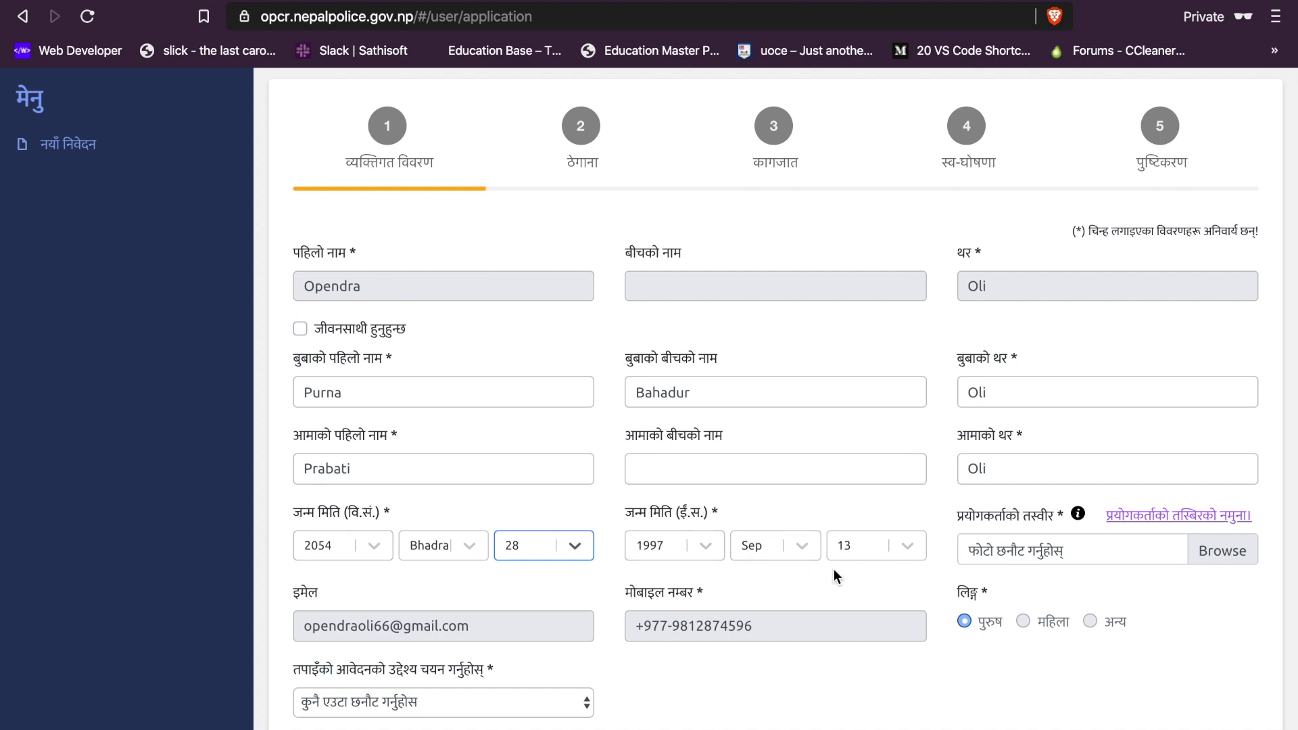
{"action": "left_click", "coordinate": [1215, 550]}
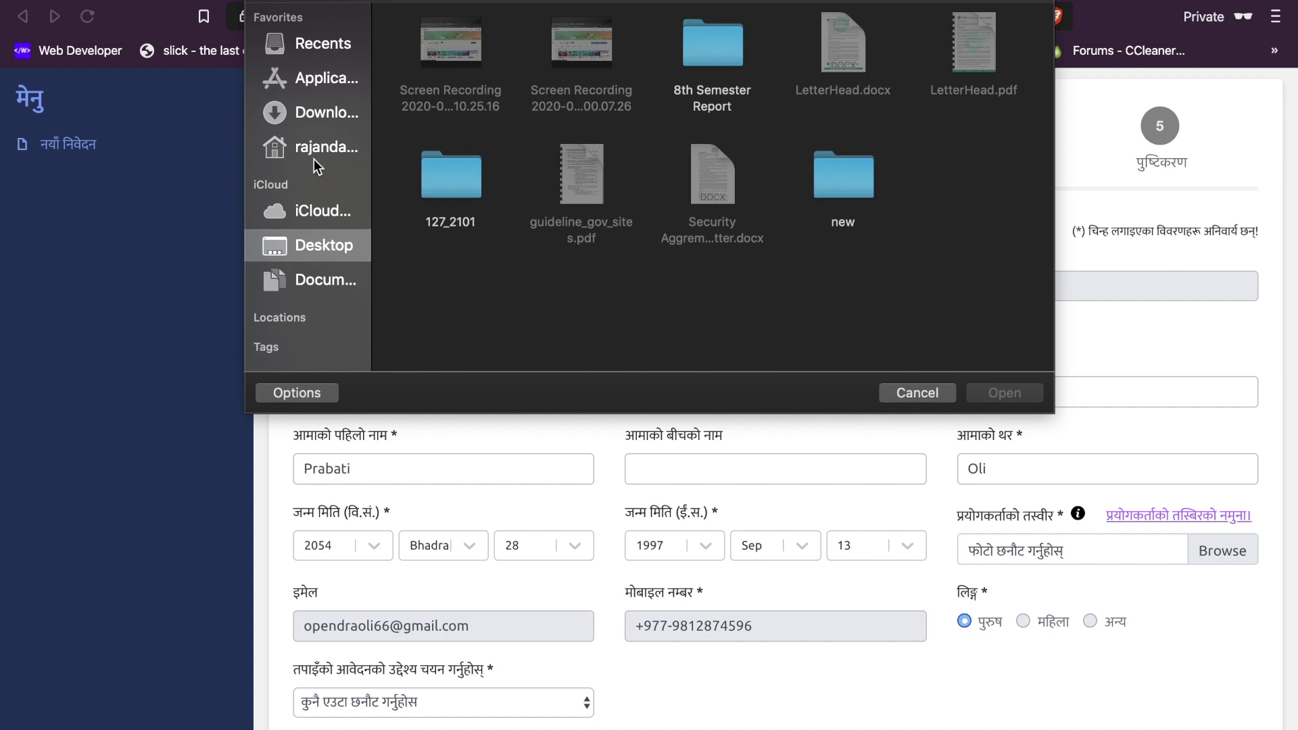
Step: Attach the portrait image from the Pictures folder as the applicant's photo
{"action": "left_click", "coordinate": [307, 146]}
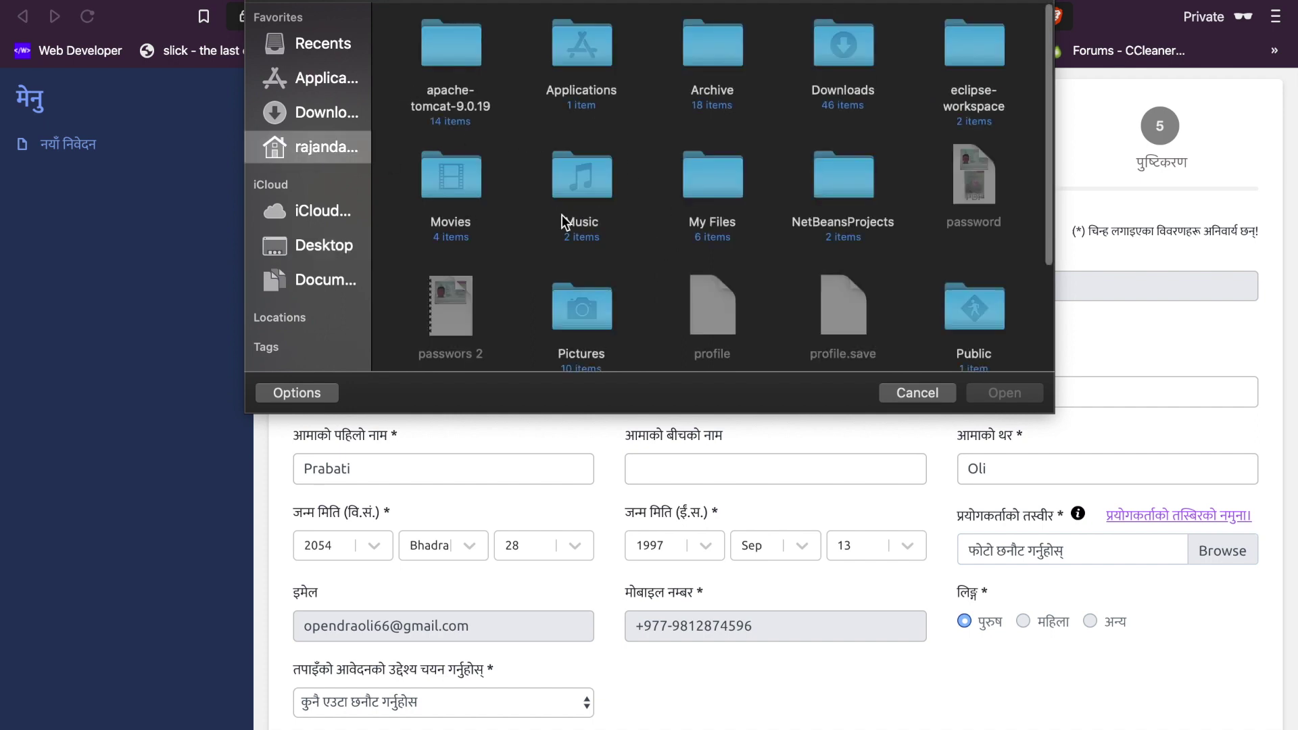
{"action": "double_click", "coordinate": [608, 306]}
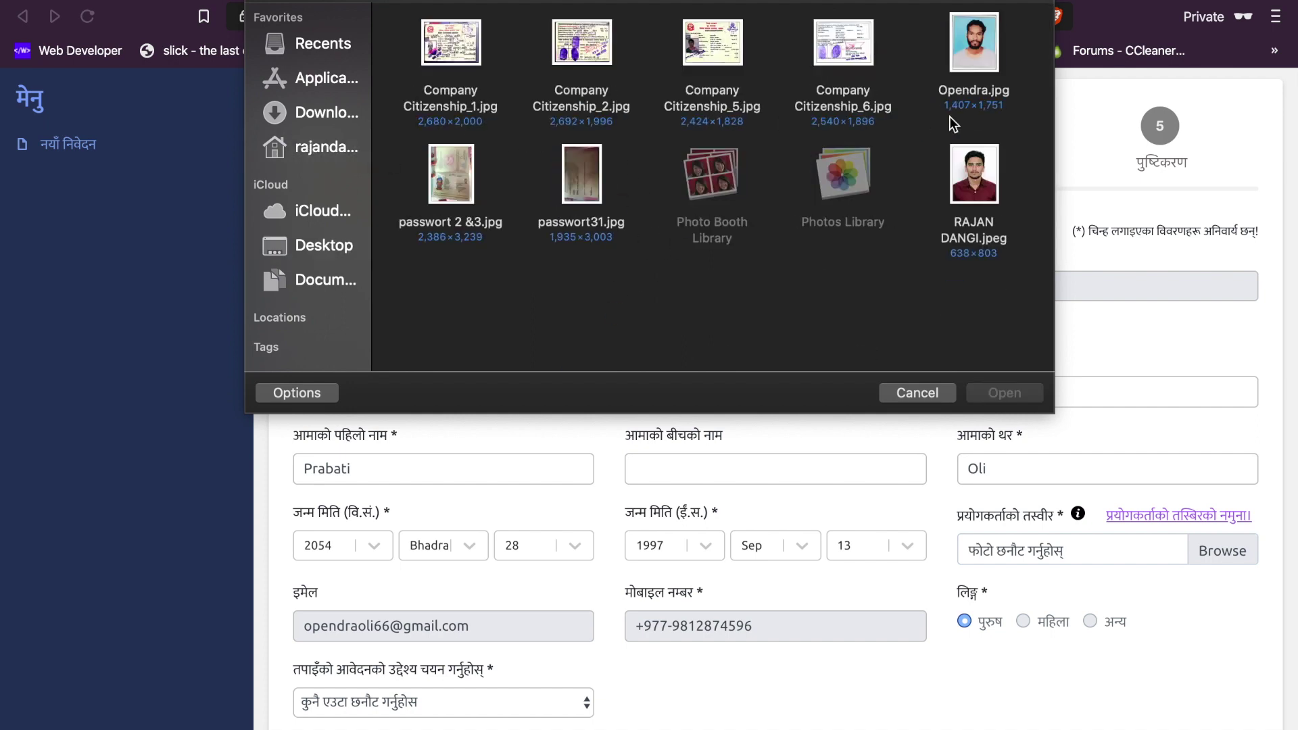
{"action": "left_click", "coordinate": [963, 94]}
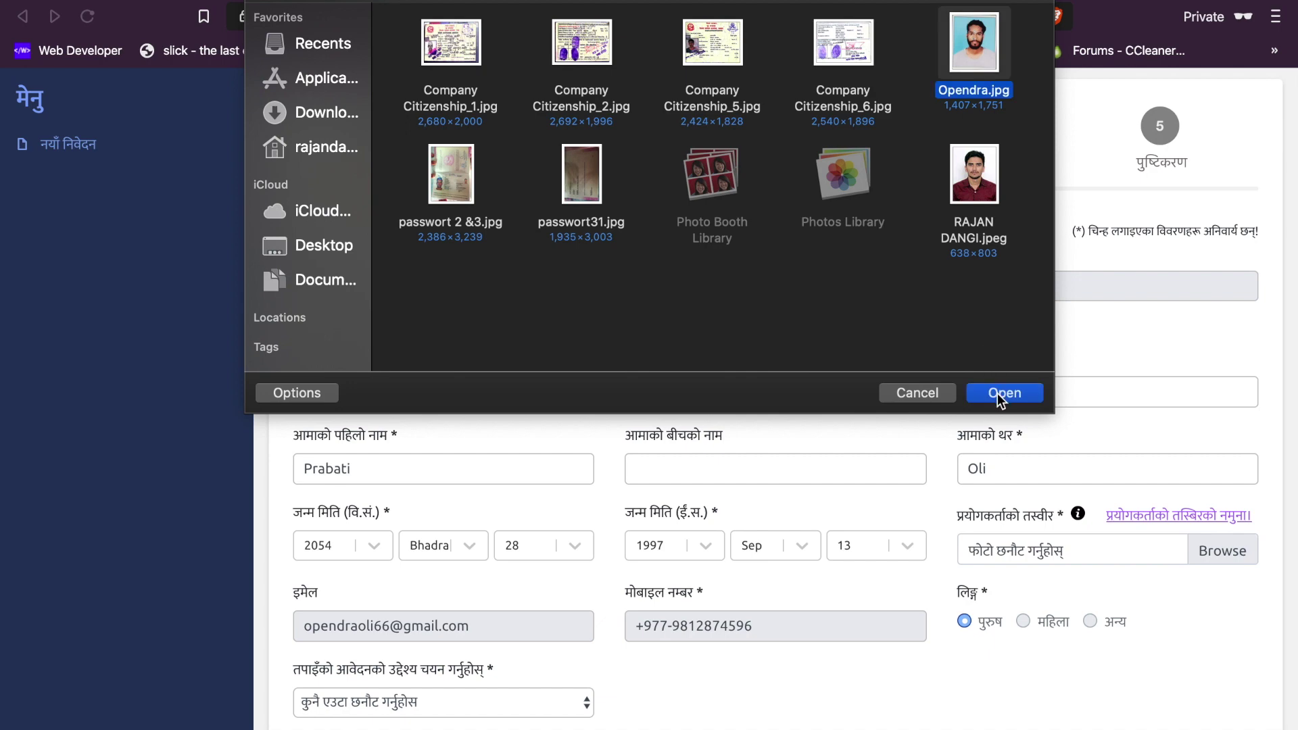
{"action": "left_click", "coordinate": [1003, 394]}
Step: Set the application purpose to visa (भिसा उद्देश्यको लागी)
{"action": "scroll", "coordinate": [765, 483], "scroll_direction": "down", "scroll_amount": 4}
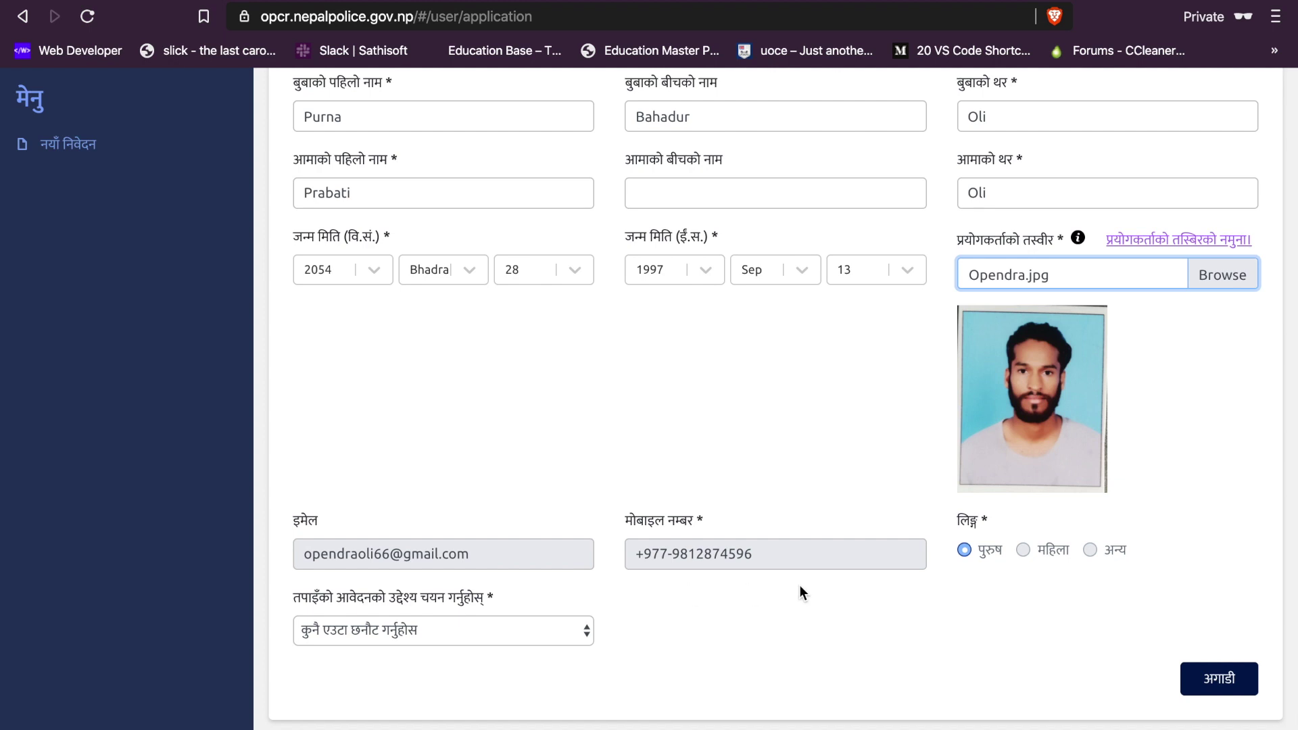
{"action": "left_click", "coordinate": [464, 634]}
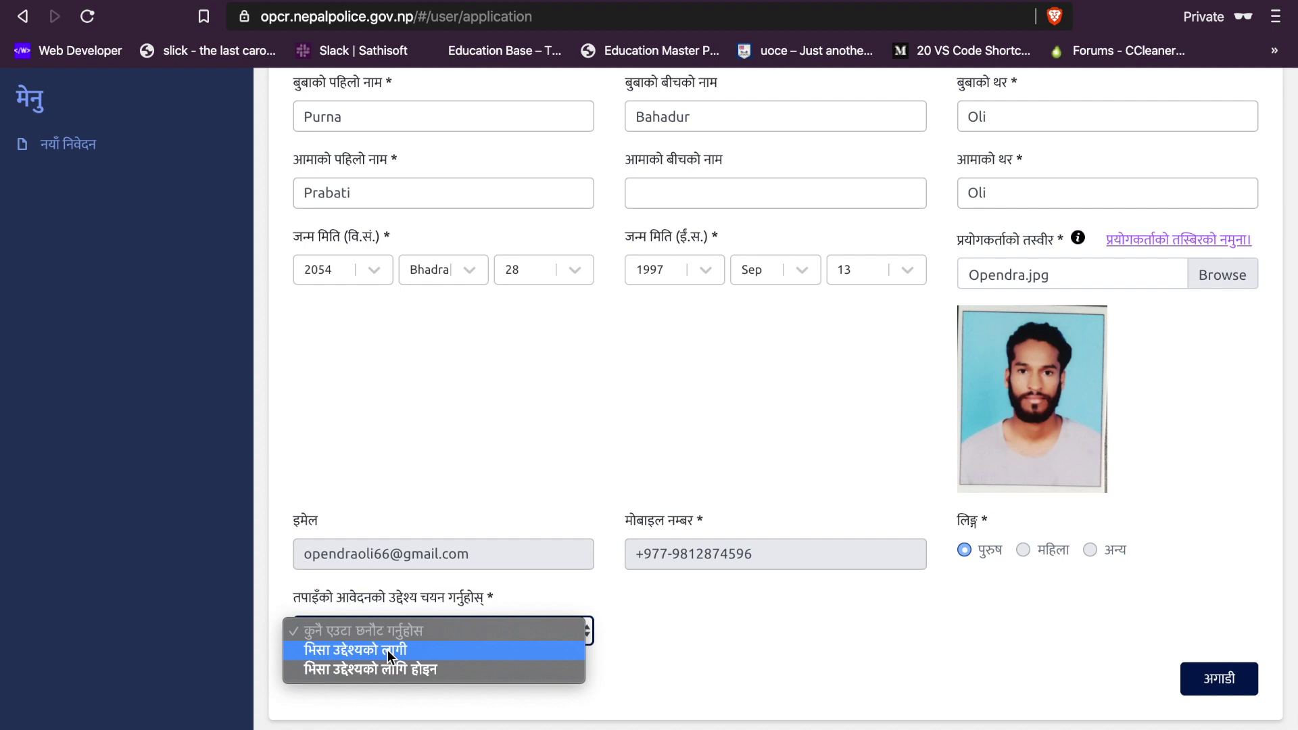
{"action": "left_click", "coordinate": [387, 651]}
Step: Advance to the address step and bring up the citizenship address format choices
{"action": "left_click", "coordinate": [1200, 684]}
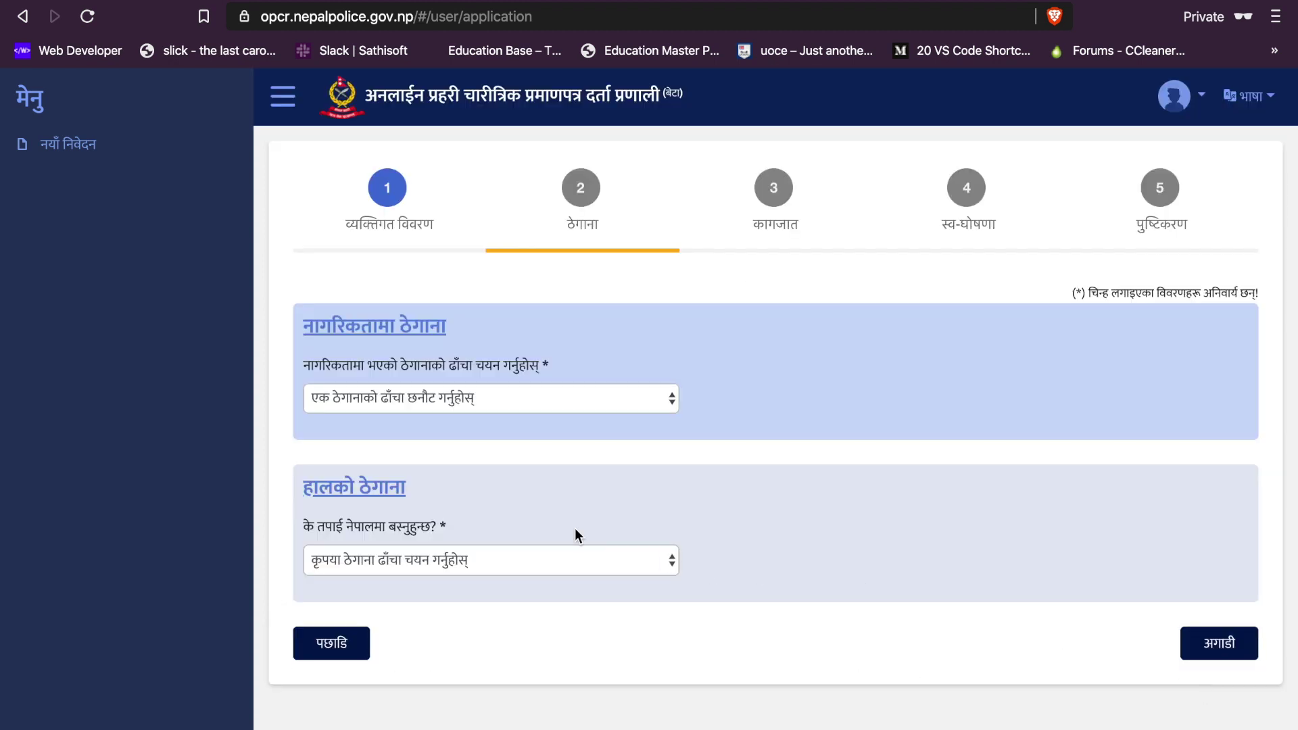
{"action": "left_click", "coordinate": [396, 400]}
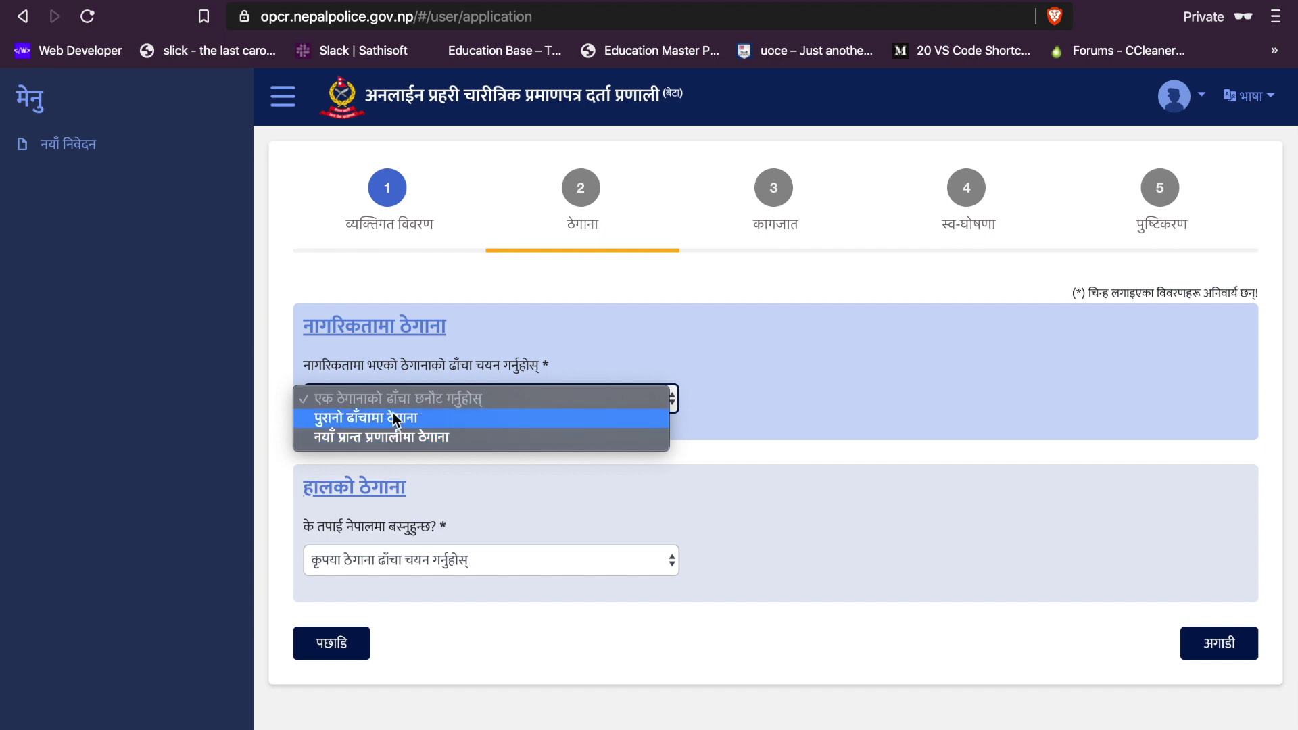
Step: Choose the old-format citizenship address (पुरानो ढाँचामा ठेगाना) and pick its district
{"action": "left_click", "coordinate": [395, 419]}
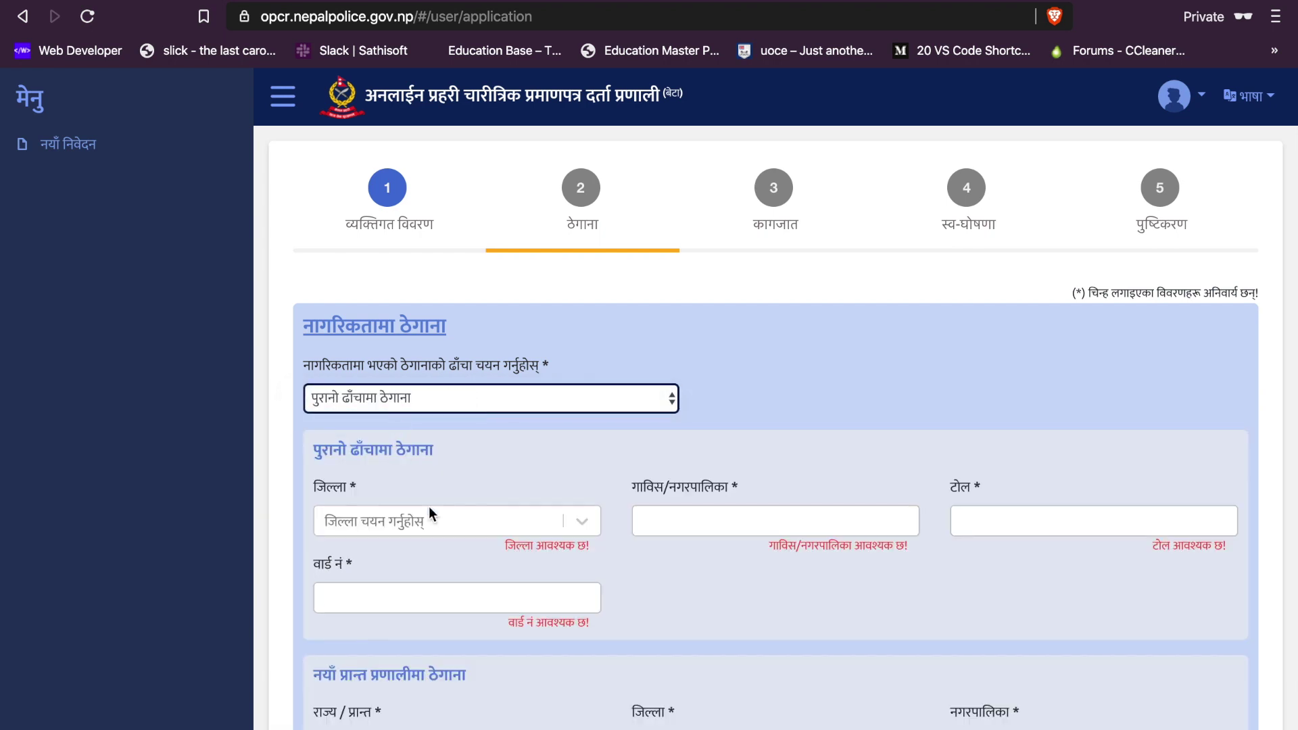
{"action": "scroll", "coordinate": [429, 506], "scroll_direction": "down", "scroll_amount": 1}
{"action": "scroll", "coordinate": [428, 505], "scroll_direction": "down", "scroll_amount": 2}
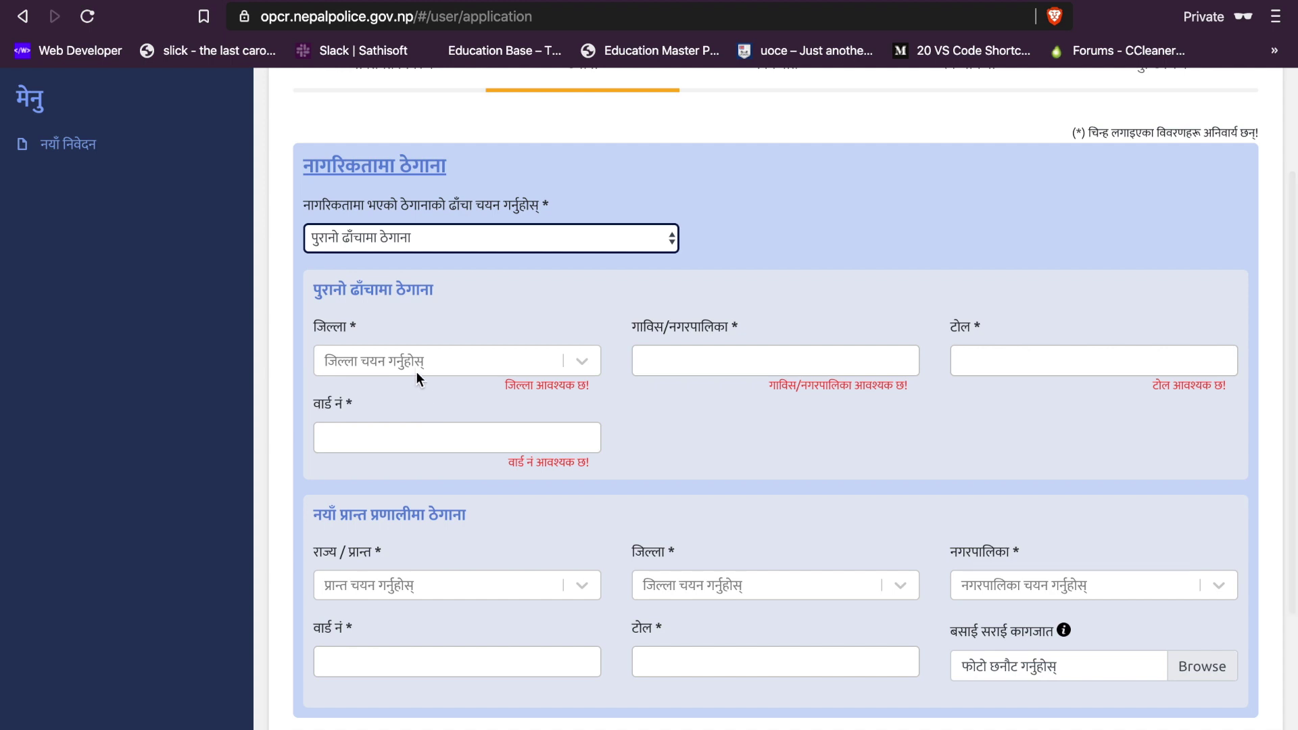
{"action": "left_click", "coordinate": [416, 358]}
{"action": "type", "text": "dang"}
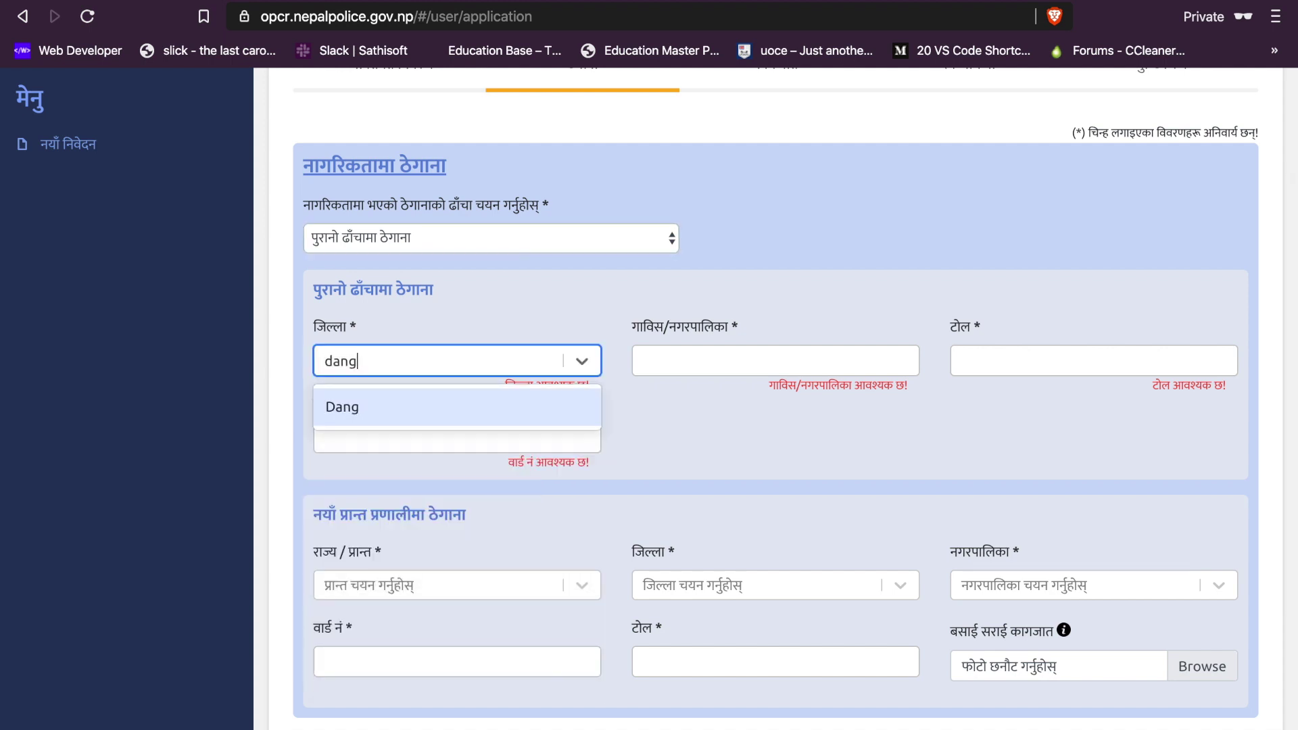
{"action": "key", "text": "Return"}
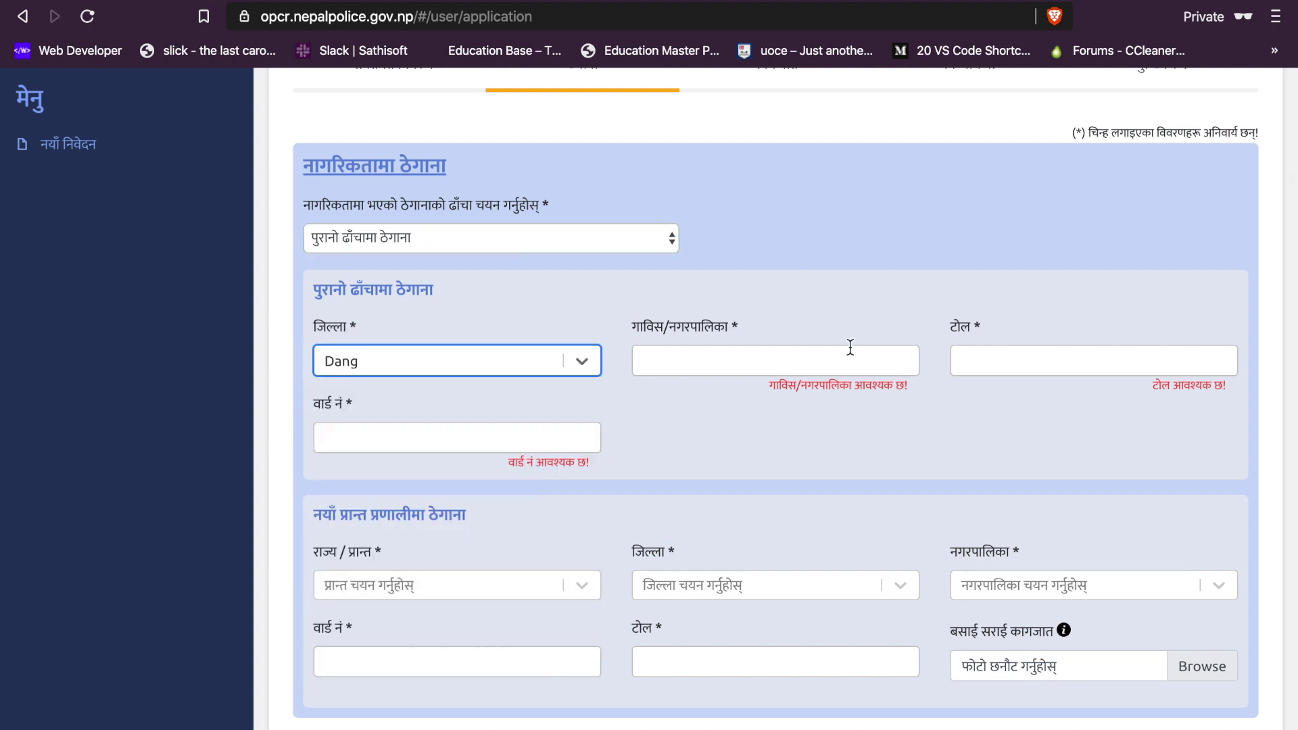
Step: Fill in the citizenship address's municipality, tole and ward number
{"action": "left_click", "coordinate": [790, 359]}
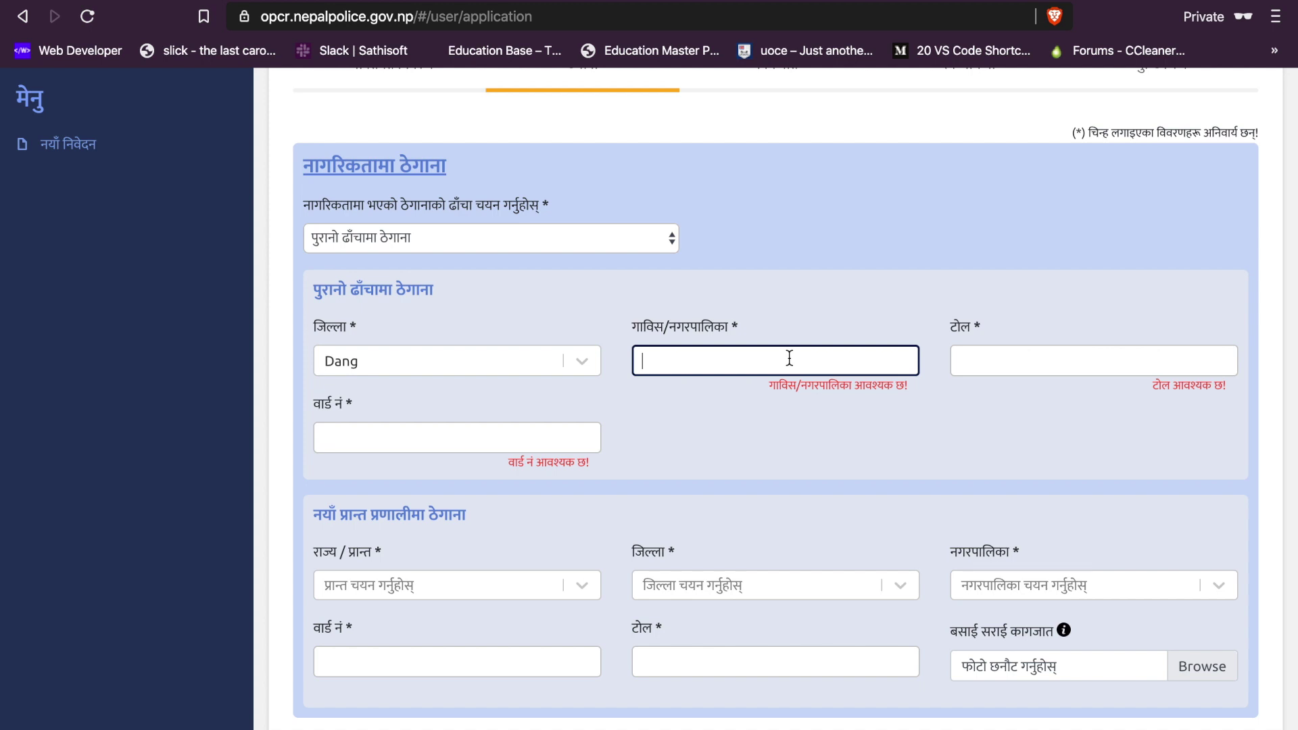
{"action": "type", "text": "Panch"}
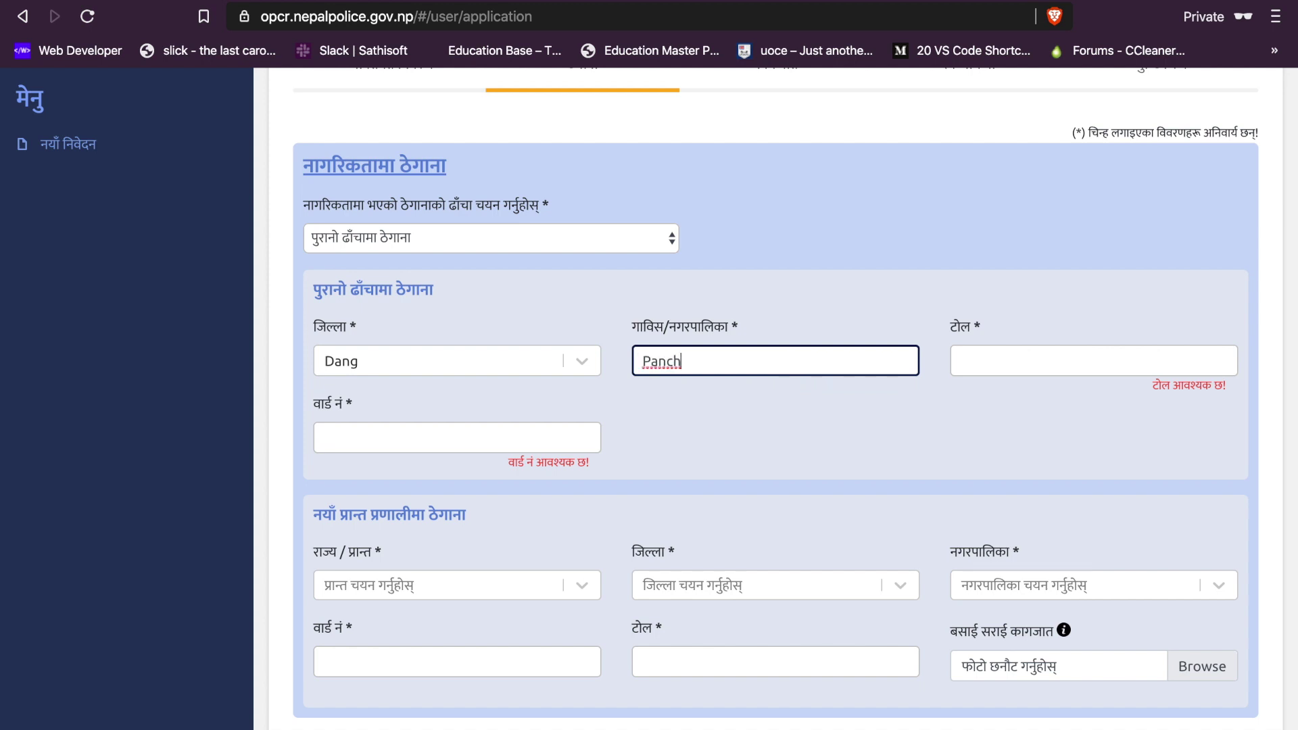
{"action": "type", "text": "akule"}
{"action": "left_click", "coordinate": [1014, 360]}
{"action": "type", "text": "Pa"}
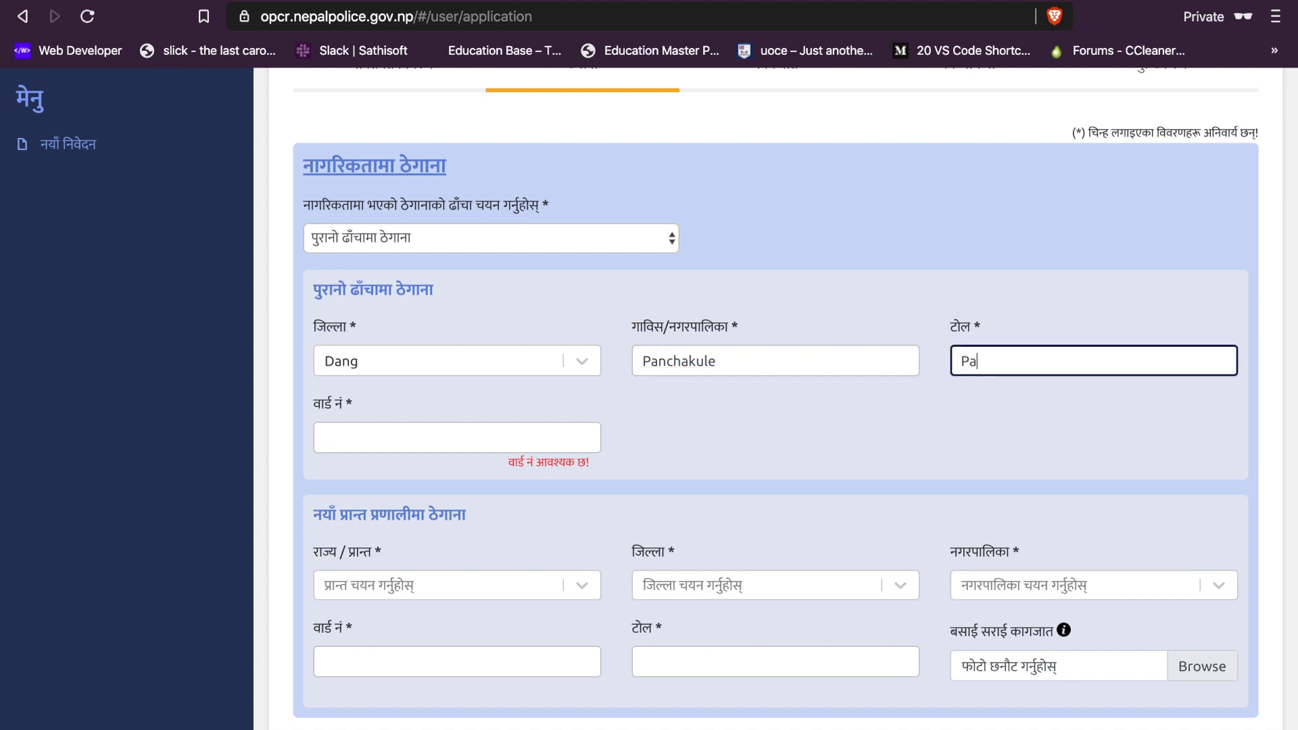
{"action": "type", "text": "nchakule"}
{"action": "left_click", "coordinate": [457, 437]}
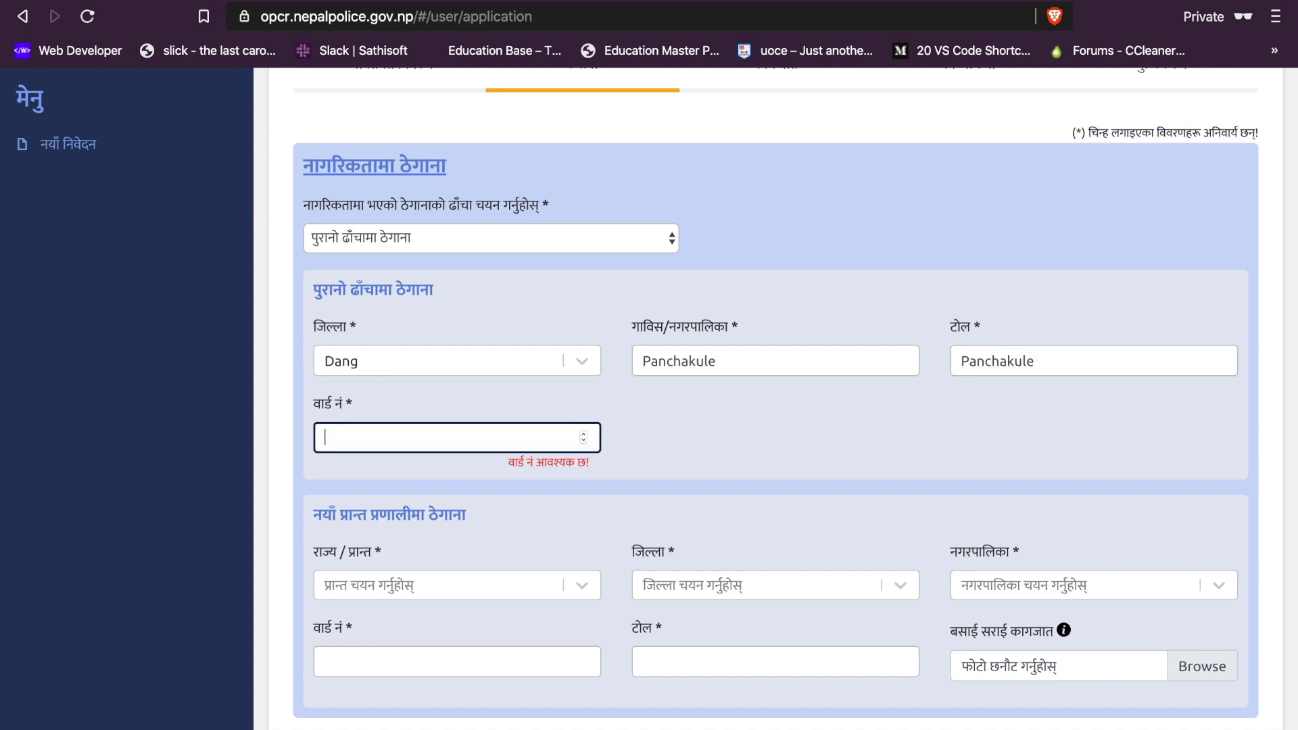
{"action": "type", "text": "0"}
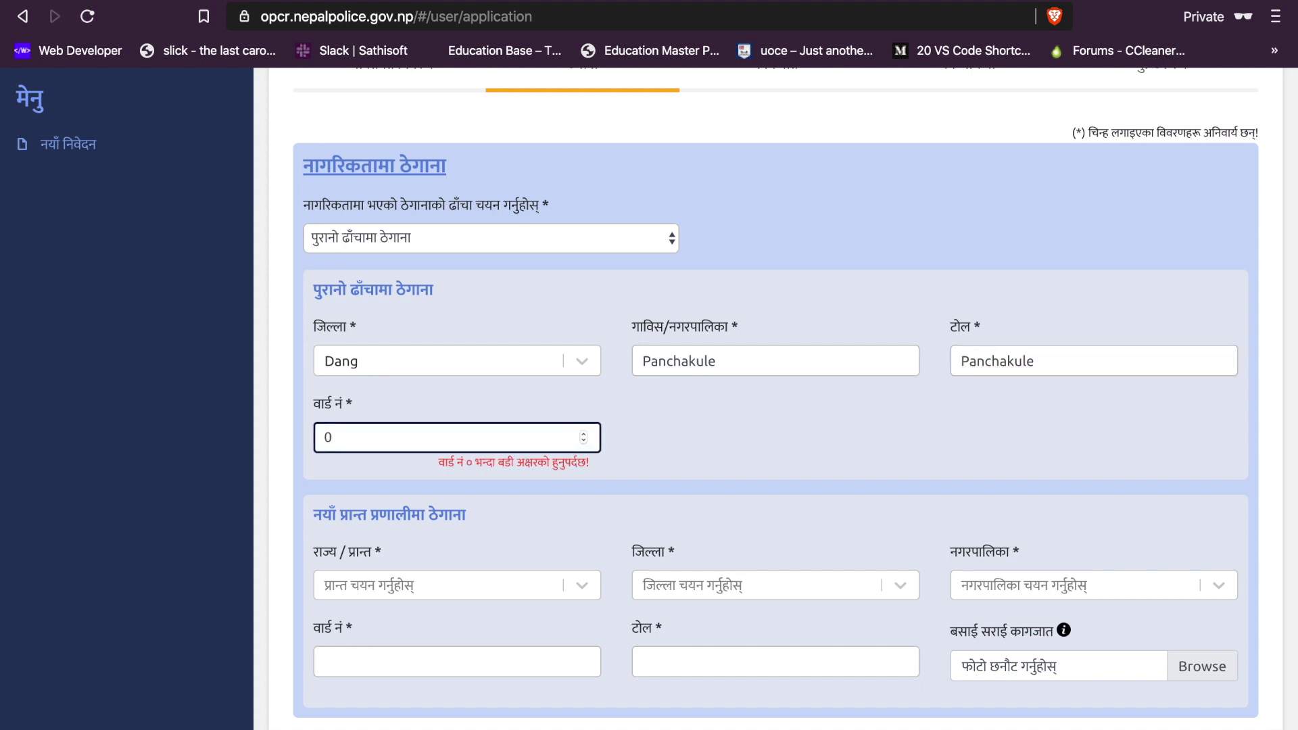
{"action": "type", "text": "3"}
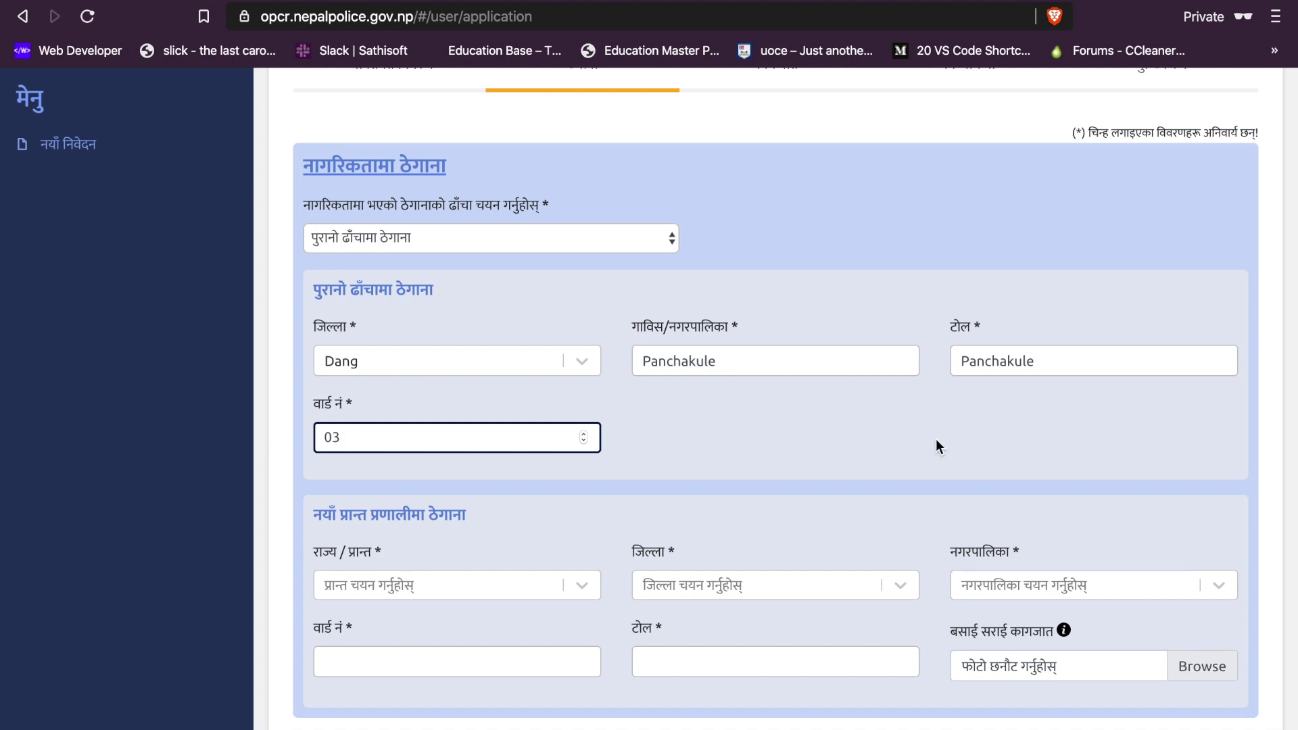
{"action": "scroll", "coordinate": [915, 493], "scroll_direction": "down", "scroll_amount": 3}
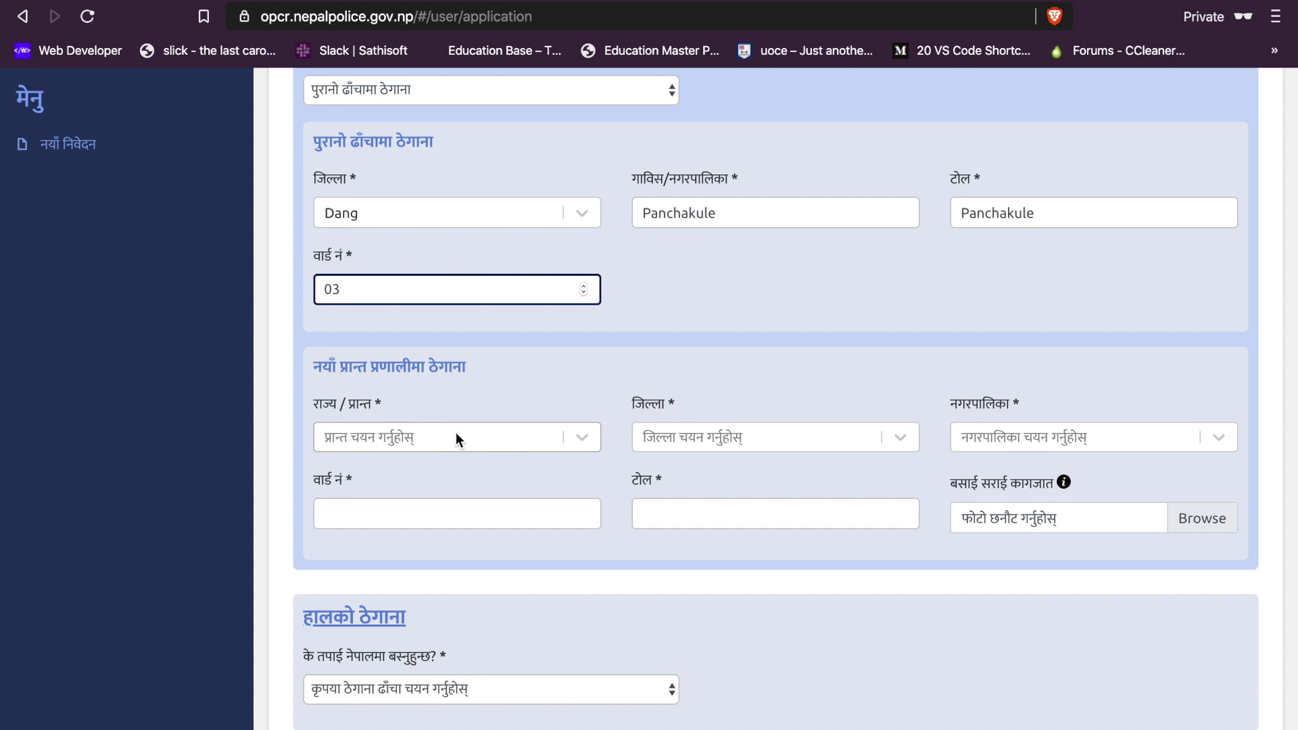
{"action": "left_click", "coordinate": [420, 437]}
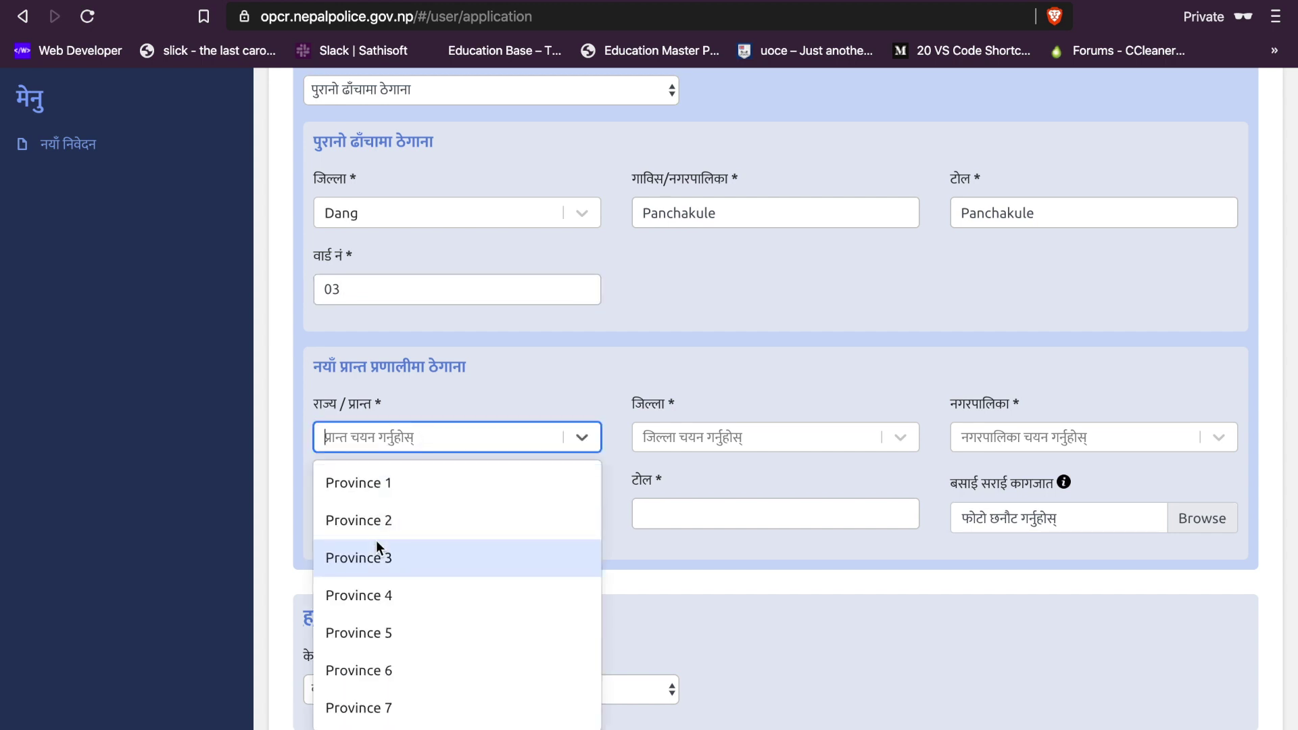
Step: Set the permanent address to Province 5, district Dang, Babai Rural-Municipality
{"action": "left_click", "coordinate": [373, 628]}
{"action": "left_click", "coordinate": [732, 433]}
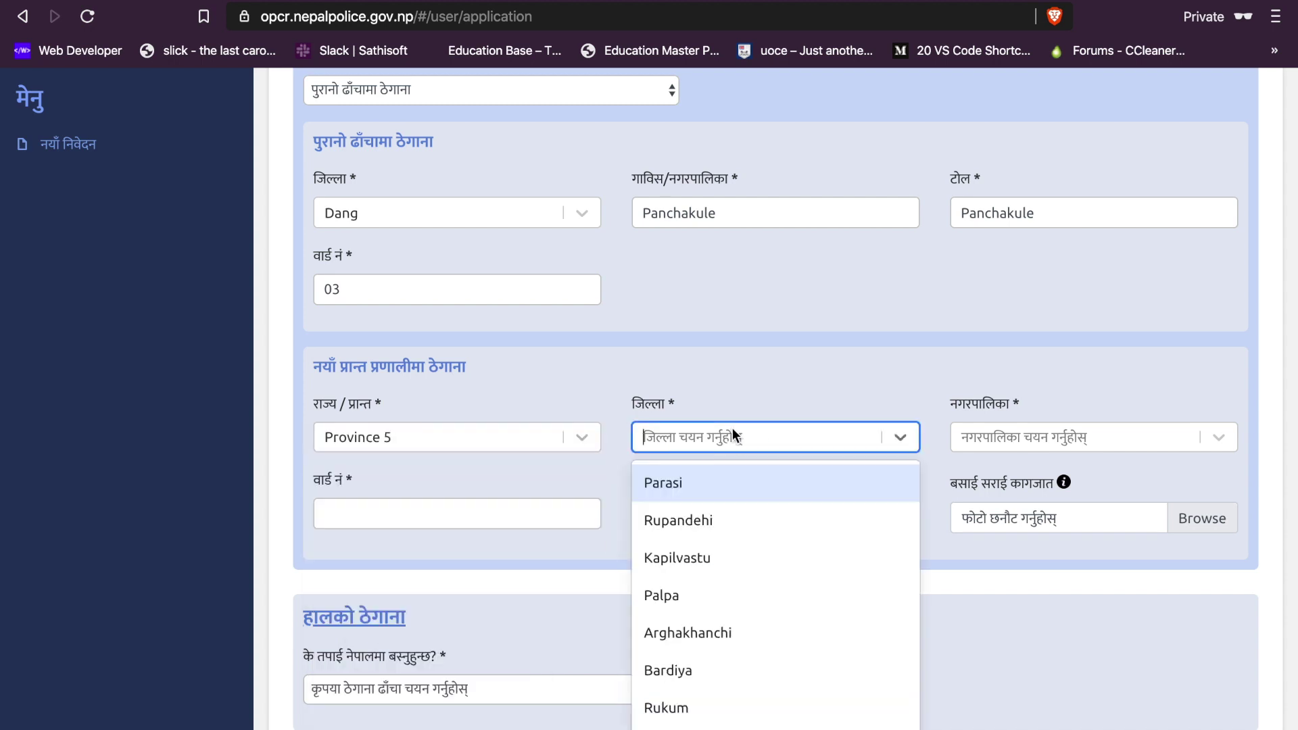
{"action": "type", "text": "dan g"}
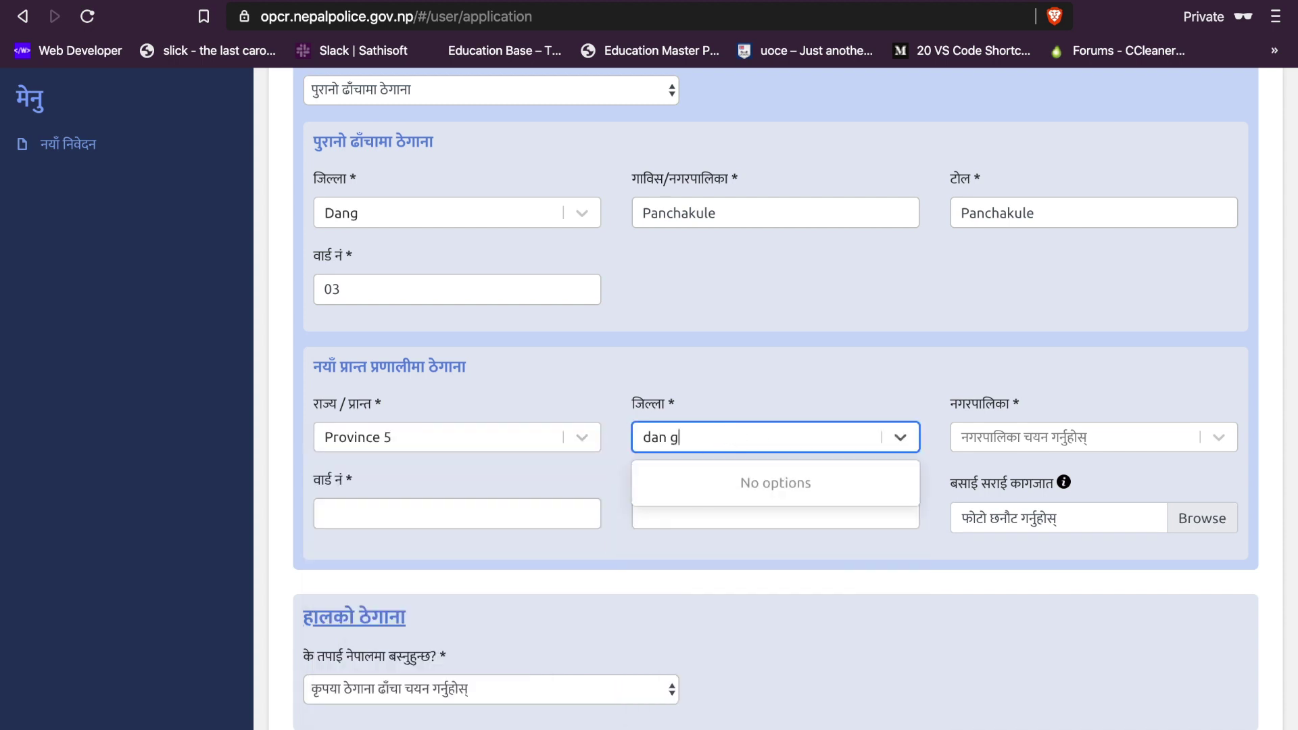
{"action": "key", "text": "BackSpace"}
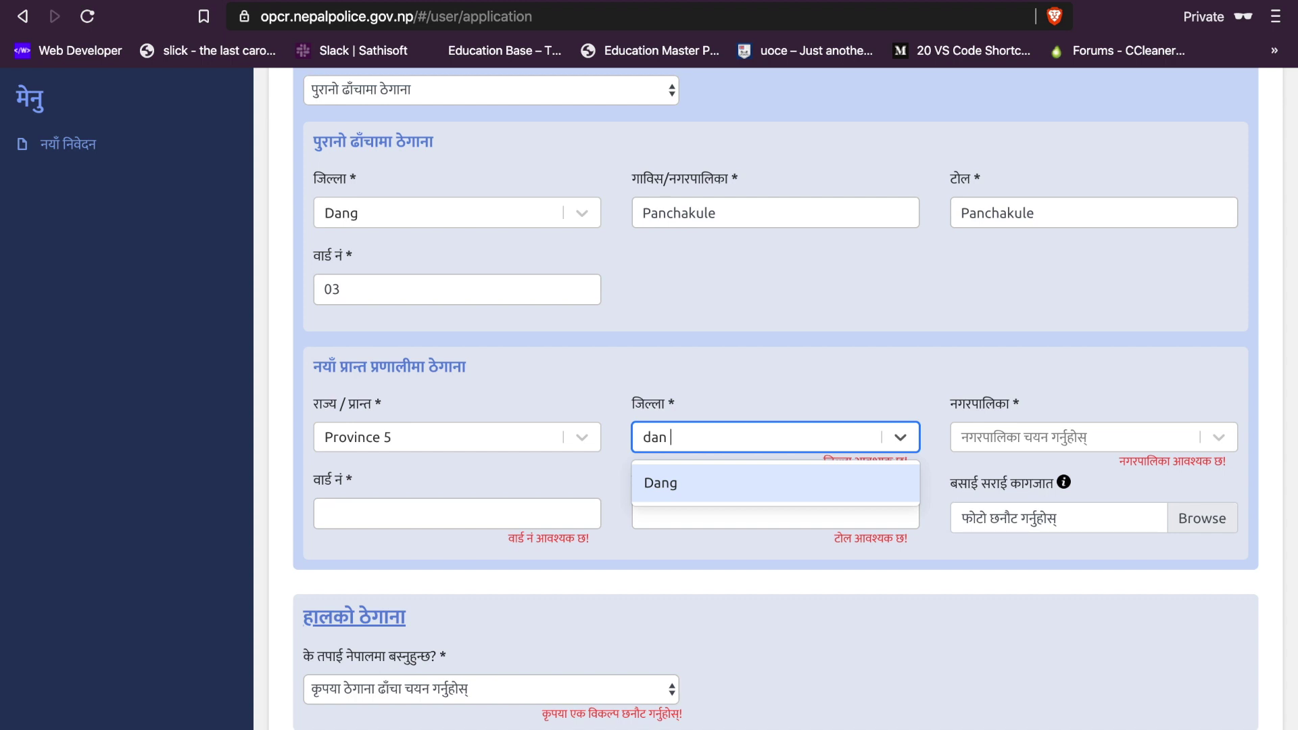
{"action": "key", "text": "Return"}
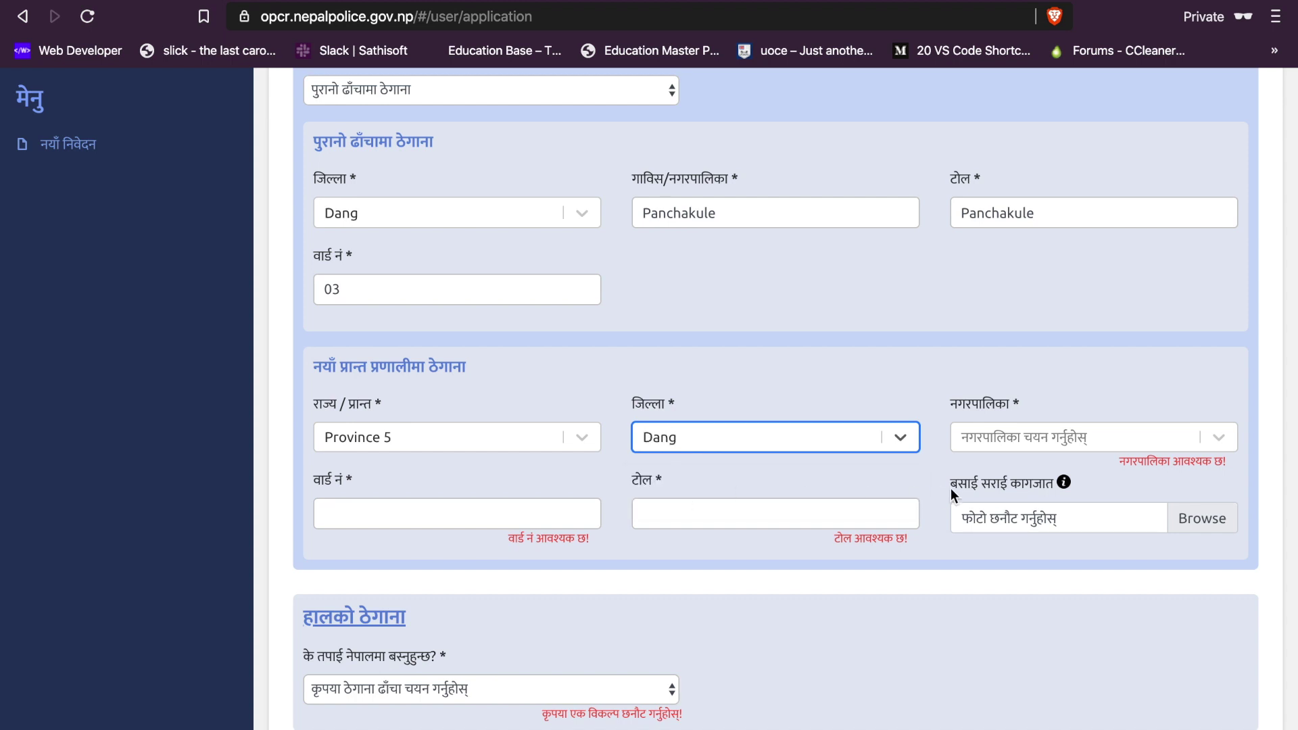
{"action": "left_click", "coordinate": [1006, 443]}
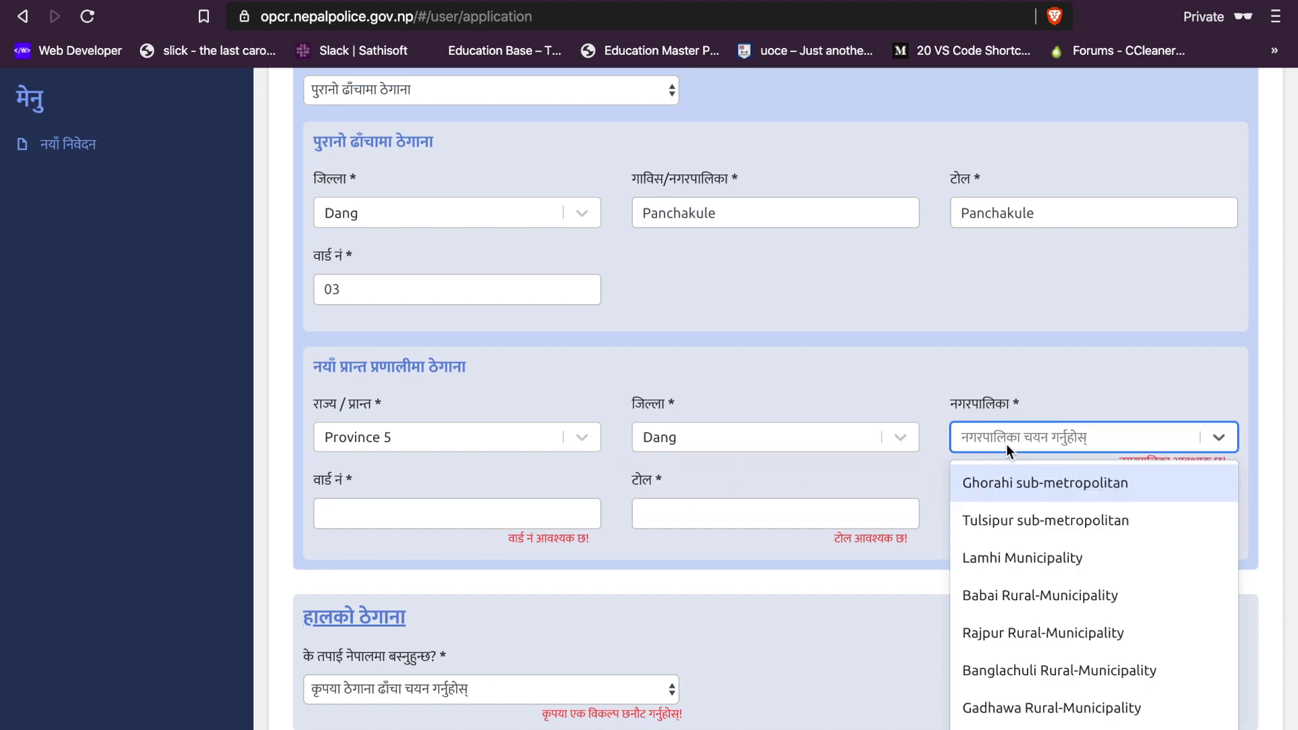
{"action": "type", "text": "pa"}
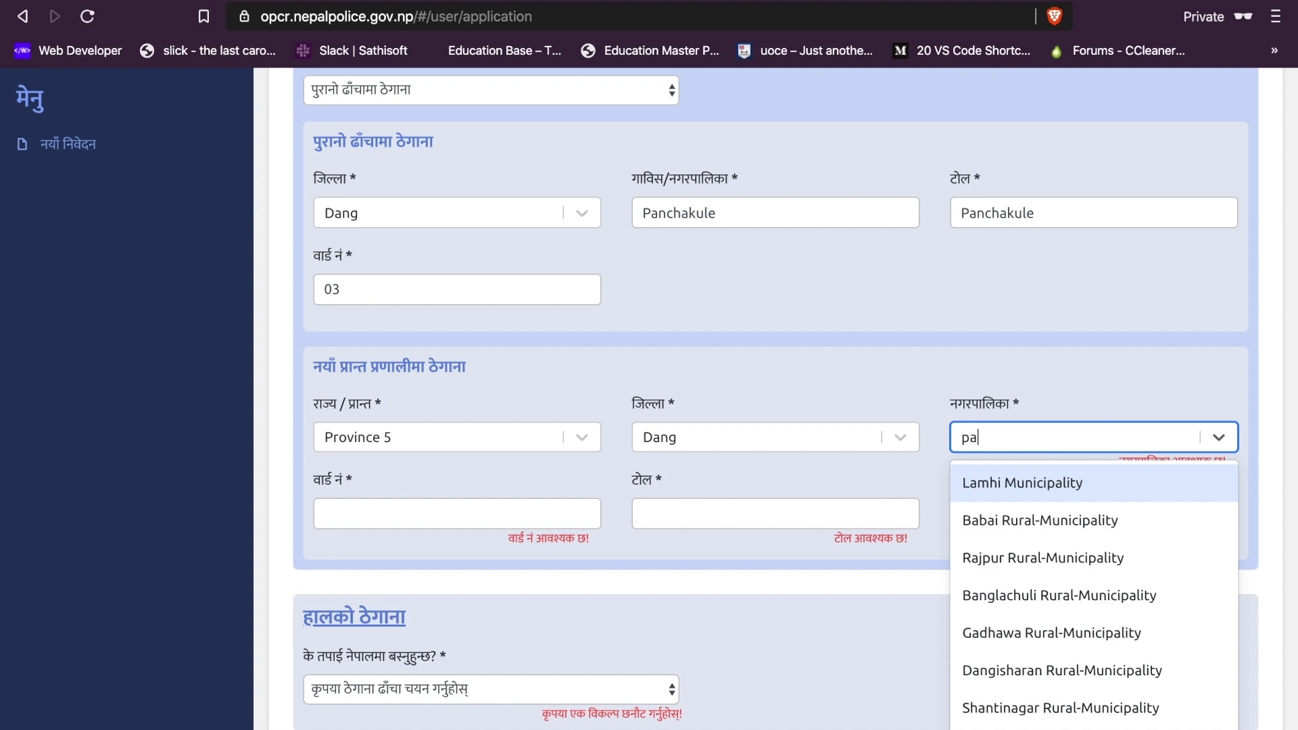
{"action": "type", "text": "n"}
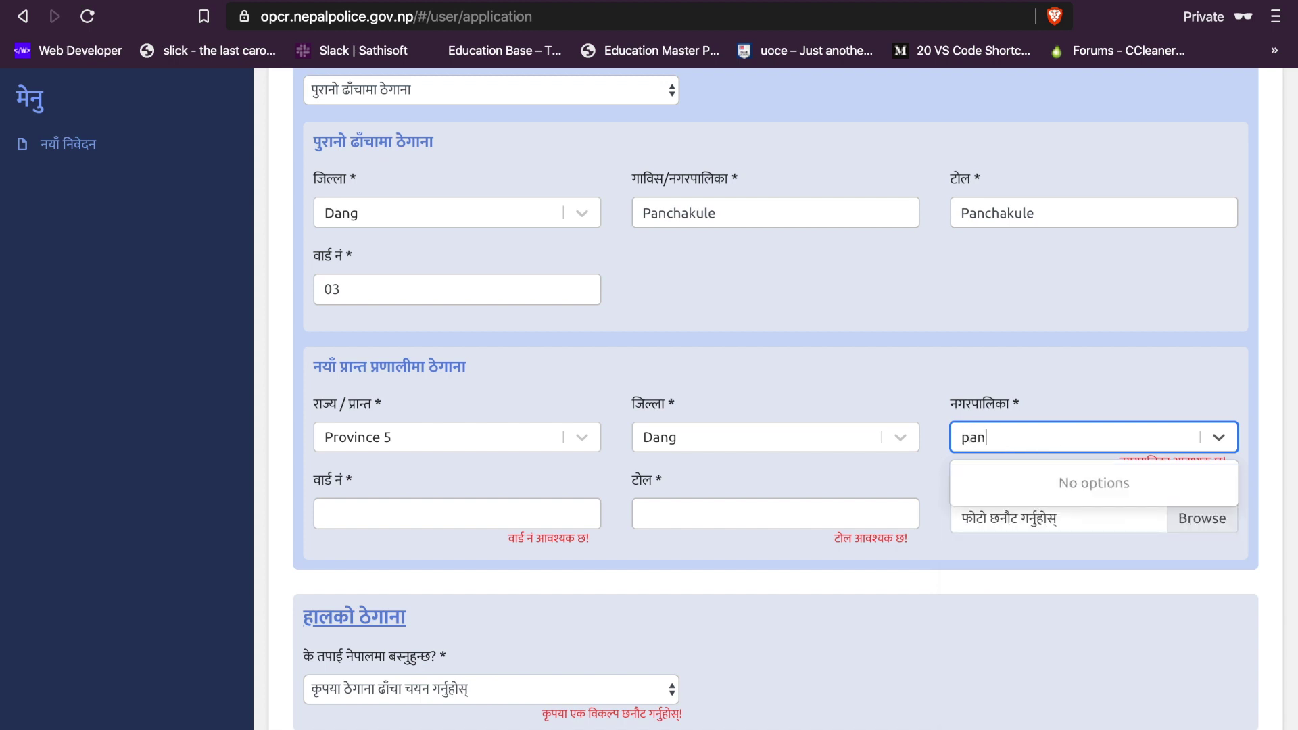
{"action": "key", "text": "BackSpace"}
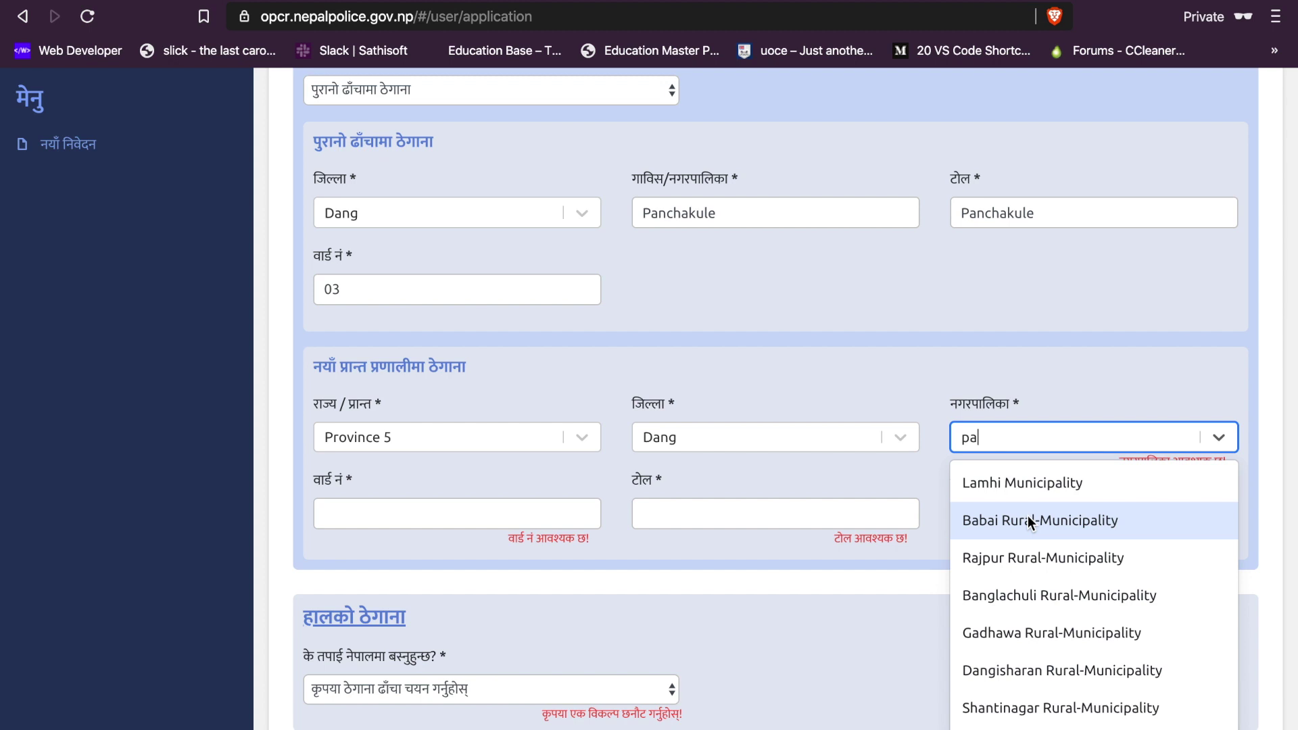
{"action": "left_click", "coordinate": [1057, 524]}
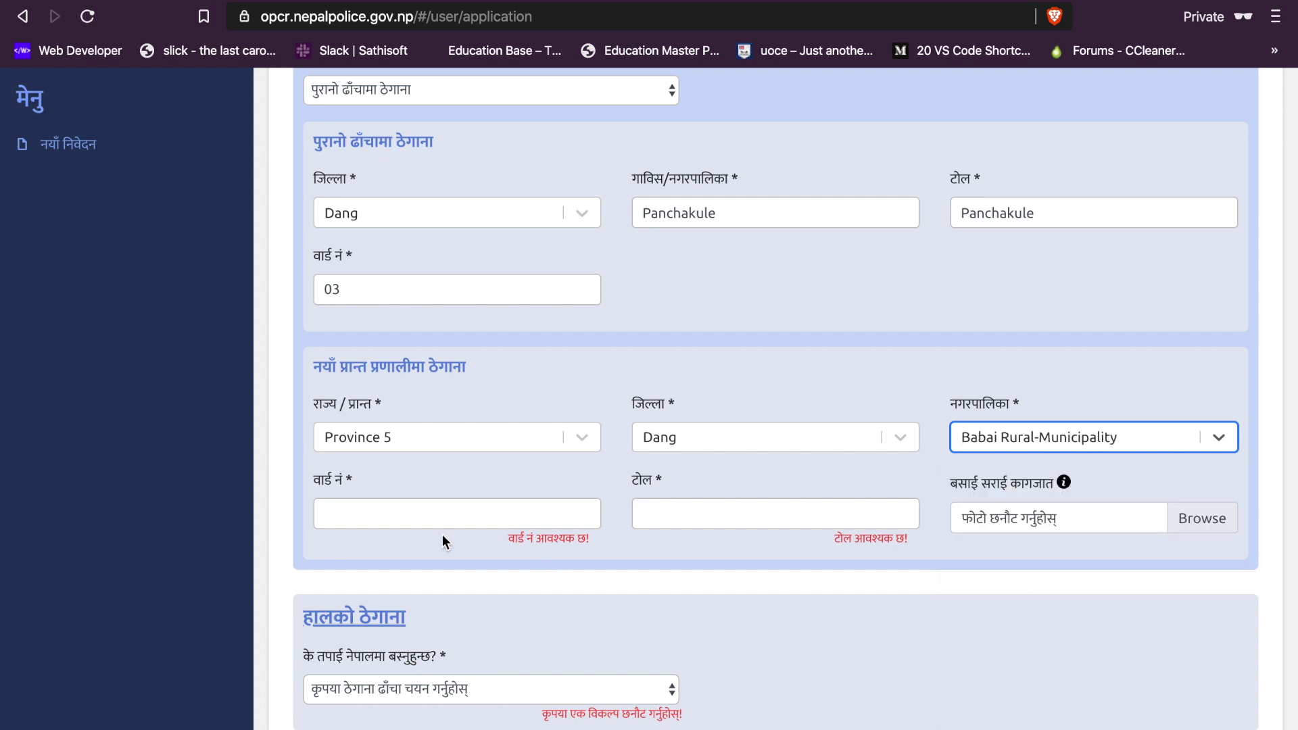
Step: Enter ward number 03 and tole 'panchakule' for the permanent address
{"action": "left_click", "coordinate": [417, 515]}
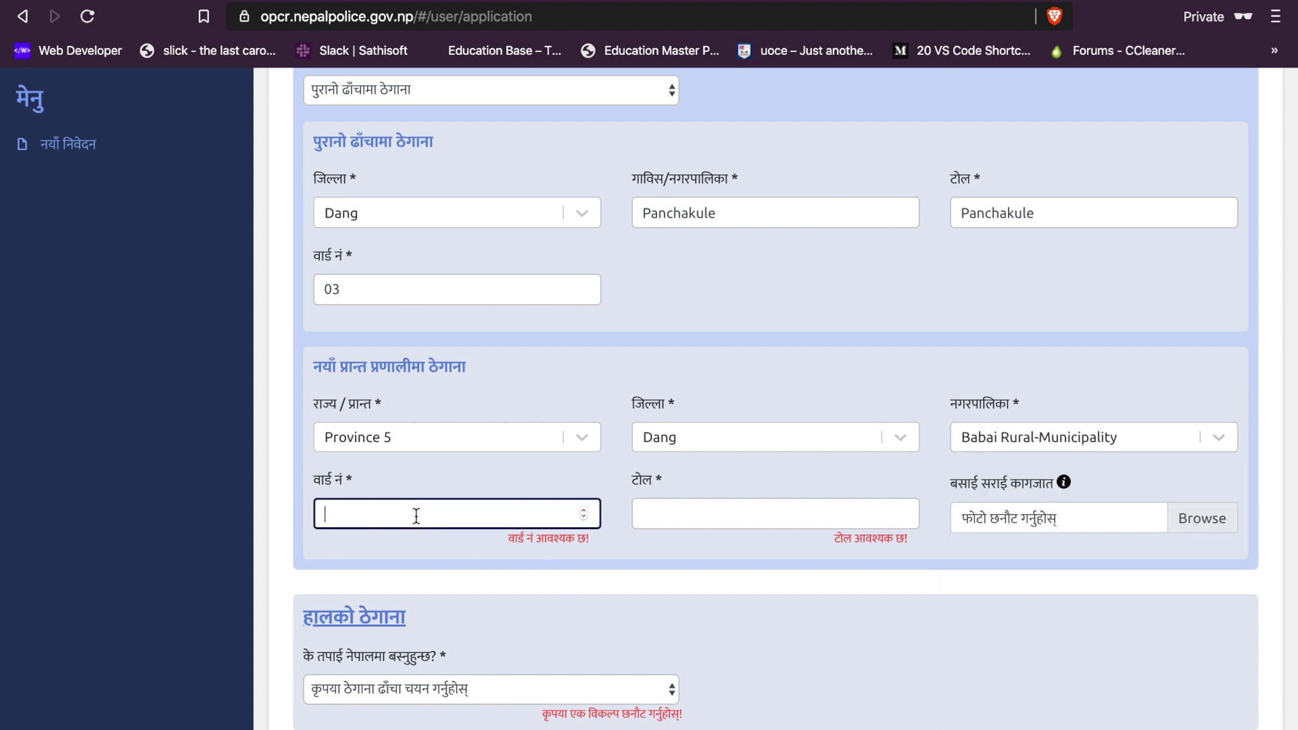
{"action": "type", "text": "03"}
{"action": "left_click", "coordinate": [643, 514]}
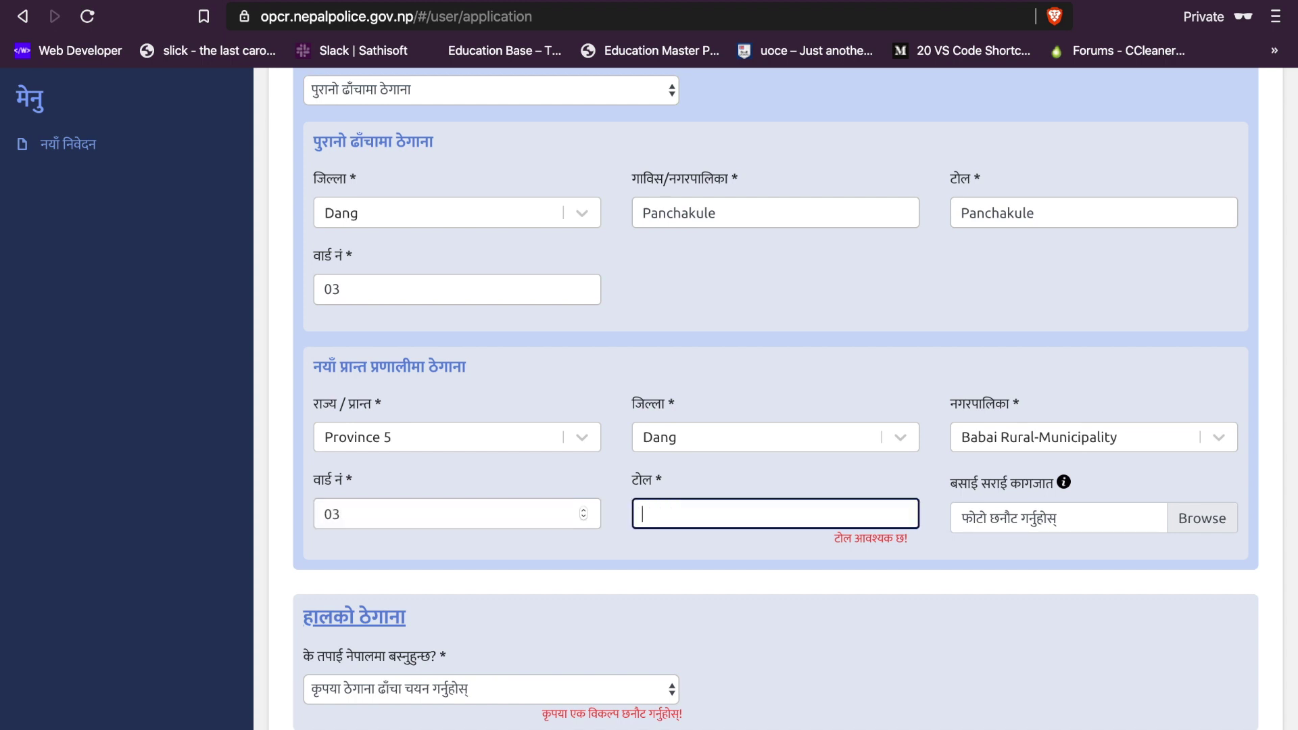
{"action": "type", "text": "panchakule"}
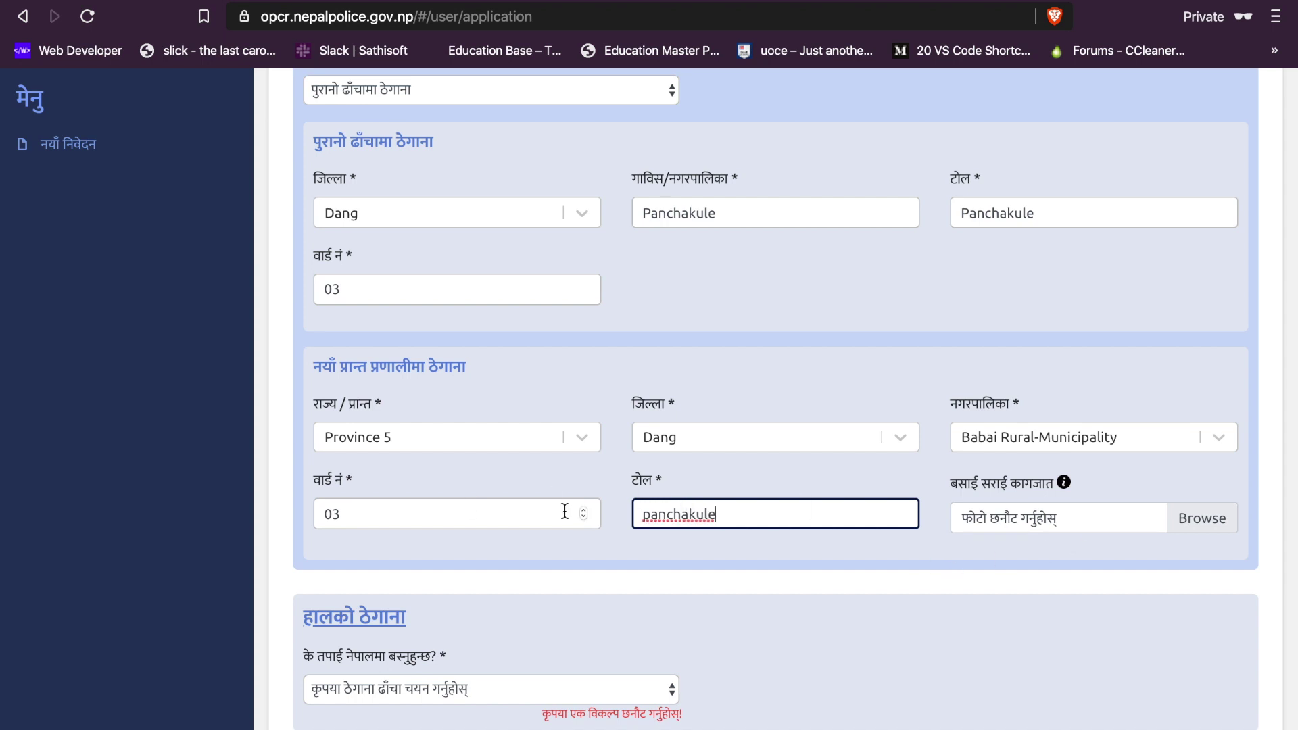
{"action": "scroll", "coordinate": [684, 578], "scroll_direction": "down", "scroll_amount": 2}
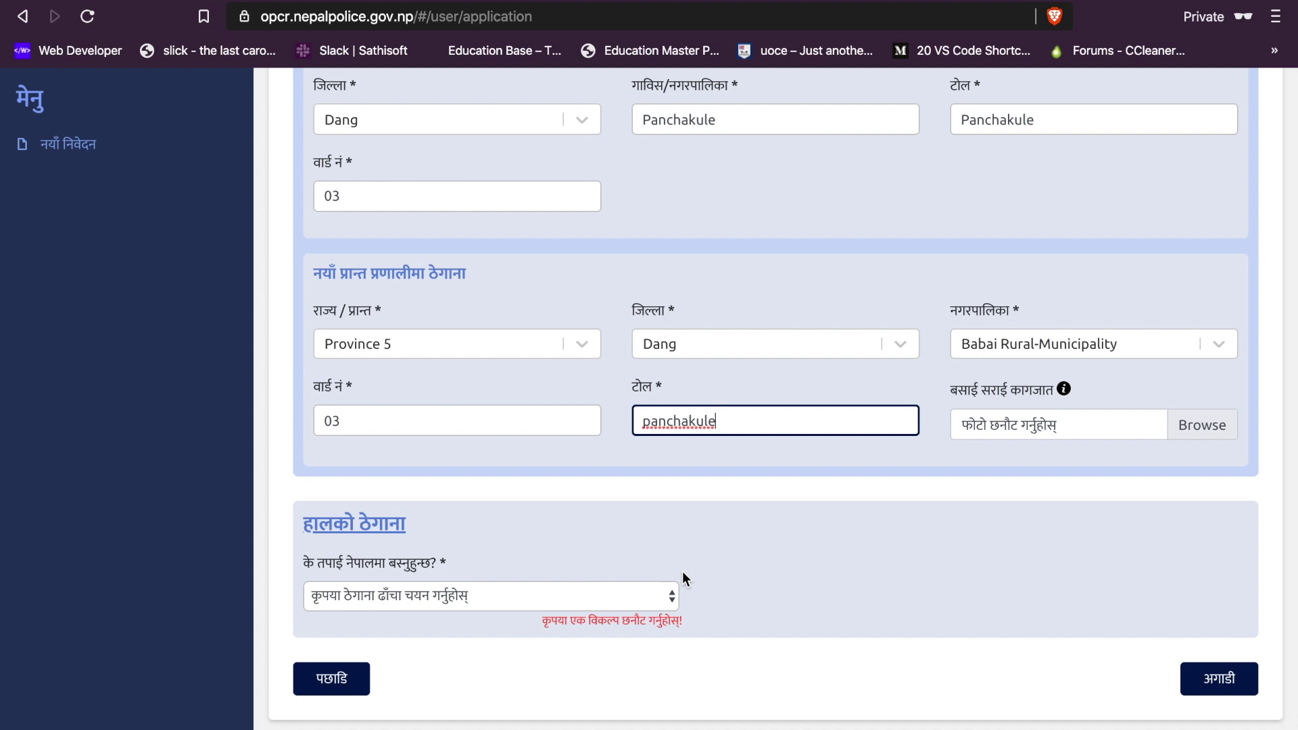
{"action": "left_click", "coordinate": [451, 595]}
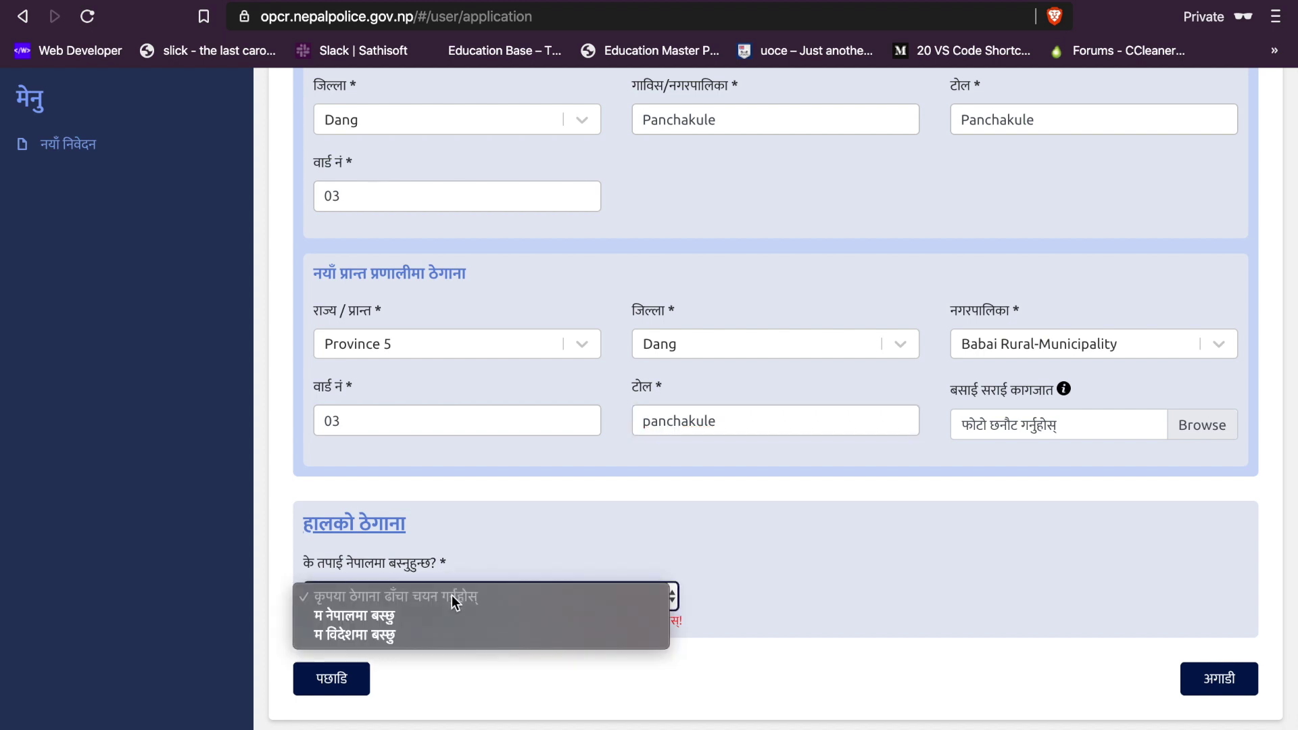
Step: Record that the applicant lives in Nepal ('म नेपालमा बस्छु')
{"action": "left_click", "coordinate": [378, 613]}
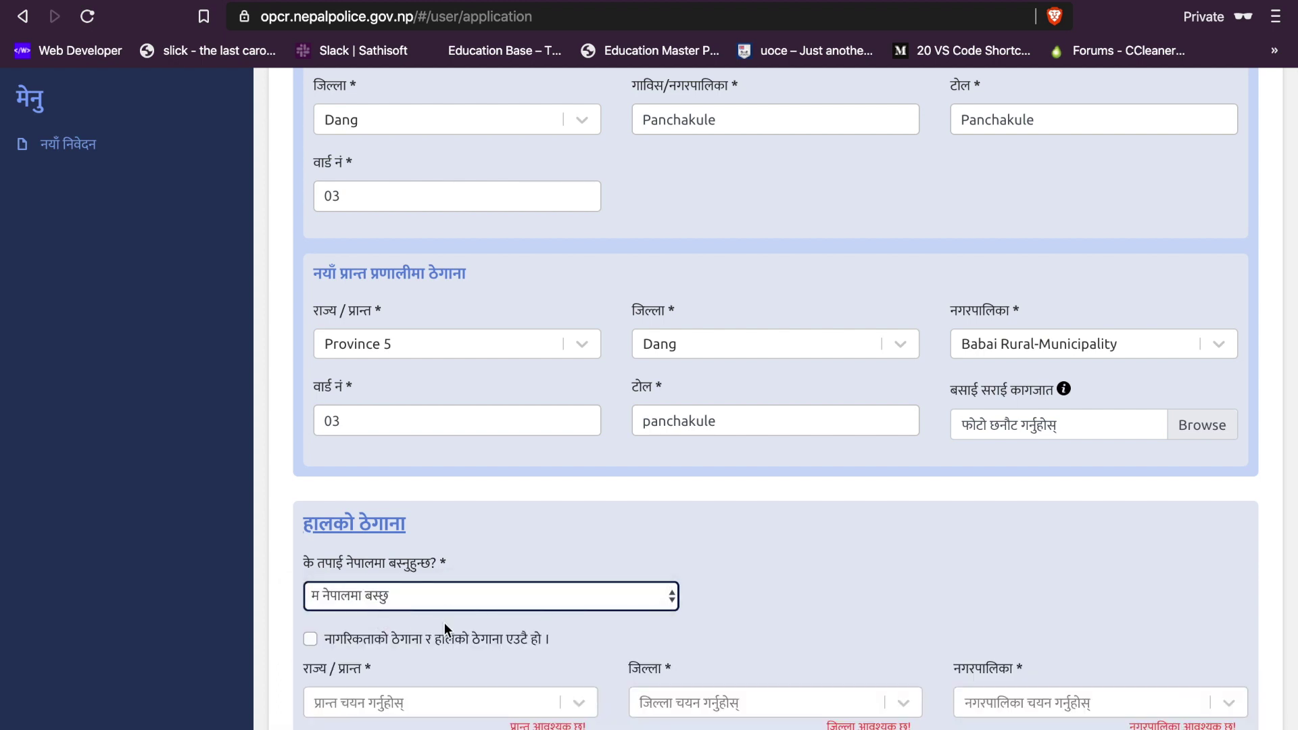
{"action": "scroll", "coordinate": [444, 622], "scroll_direction": "down", "scroll_amount": 3}
{"action": "scroll", "coordinate": [444, 622], "scroll_direction": "down", "scroll_amount": 2}
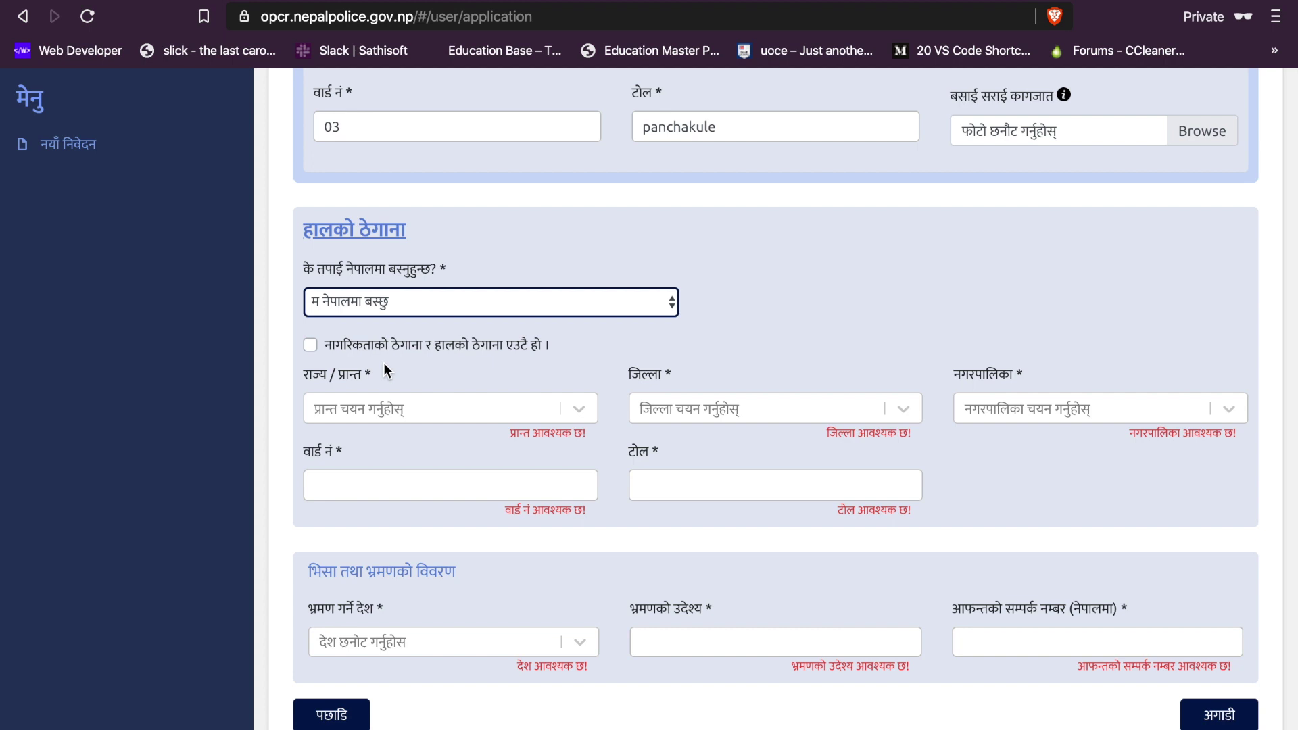
Step: Tick 'citizenship and current address are the same' so the Dang address auto-fills
{"action": "left_click", "coordinate": [310, 346]}
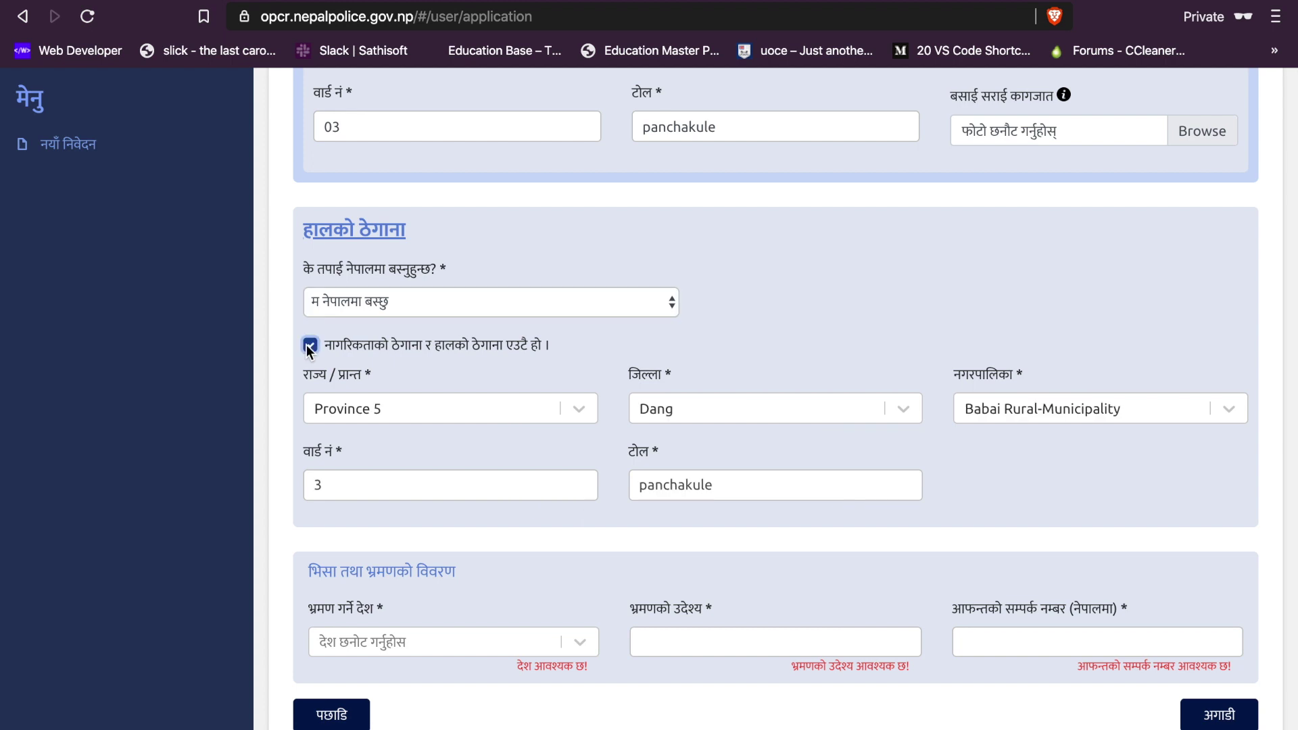
{"action": "scroll", "coordinate": [534, 459], "scroll_direction": "down", "scroll_amount": 1}
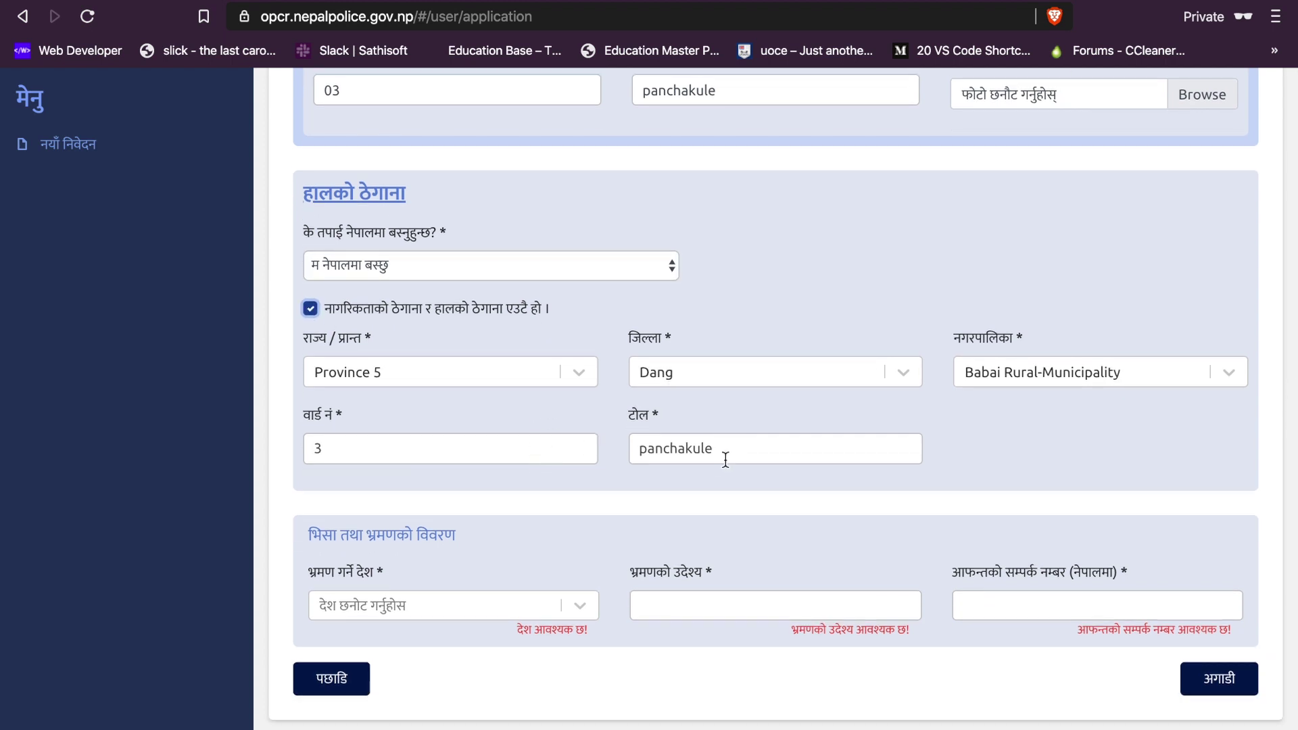
{"action": "scroll", "coordinate": [715, 460], "scroll_direction": "down", "scroll_amount": 2}
Step: Select Korea (Republic of) as the destination country
{"action": "left_click", "coordinate": [421, 610]}
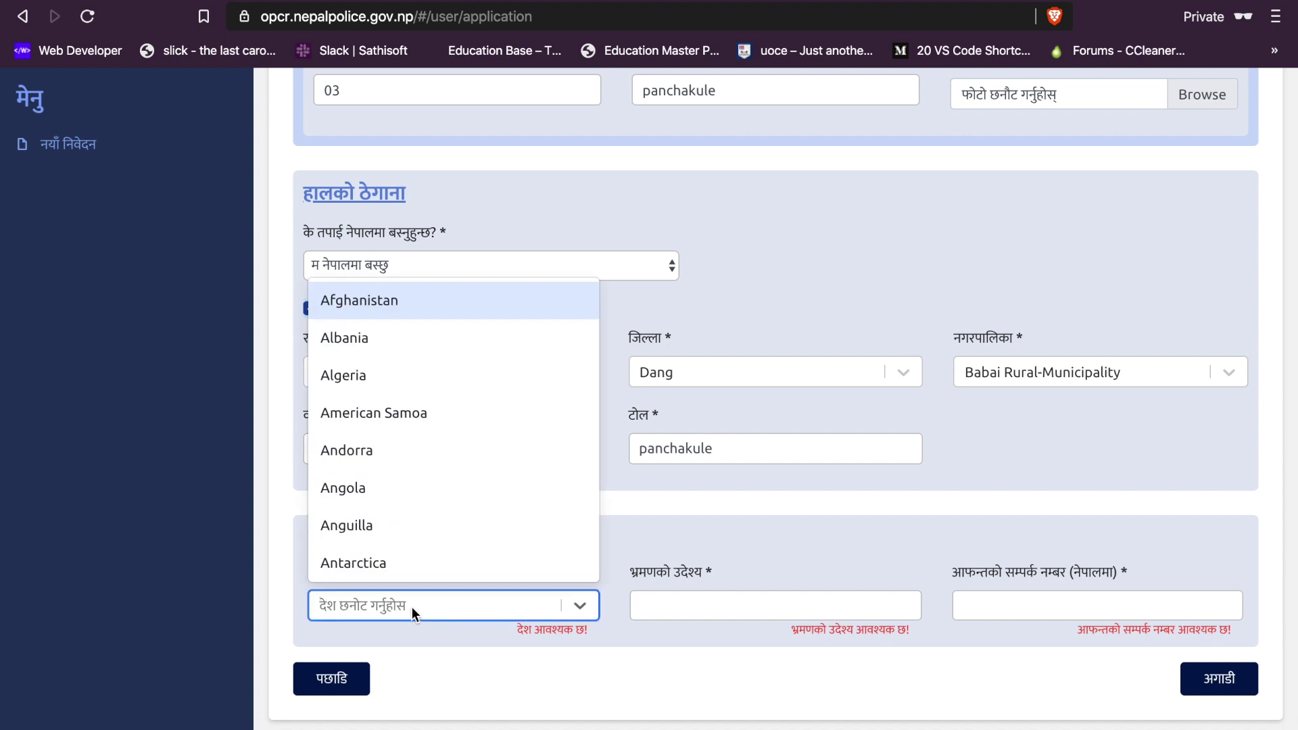
{"action": "type", "text": "Ko"}
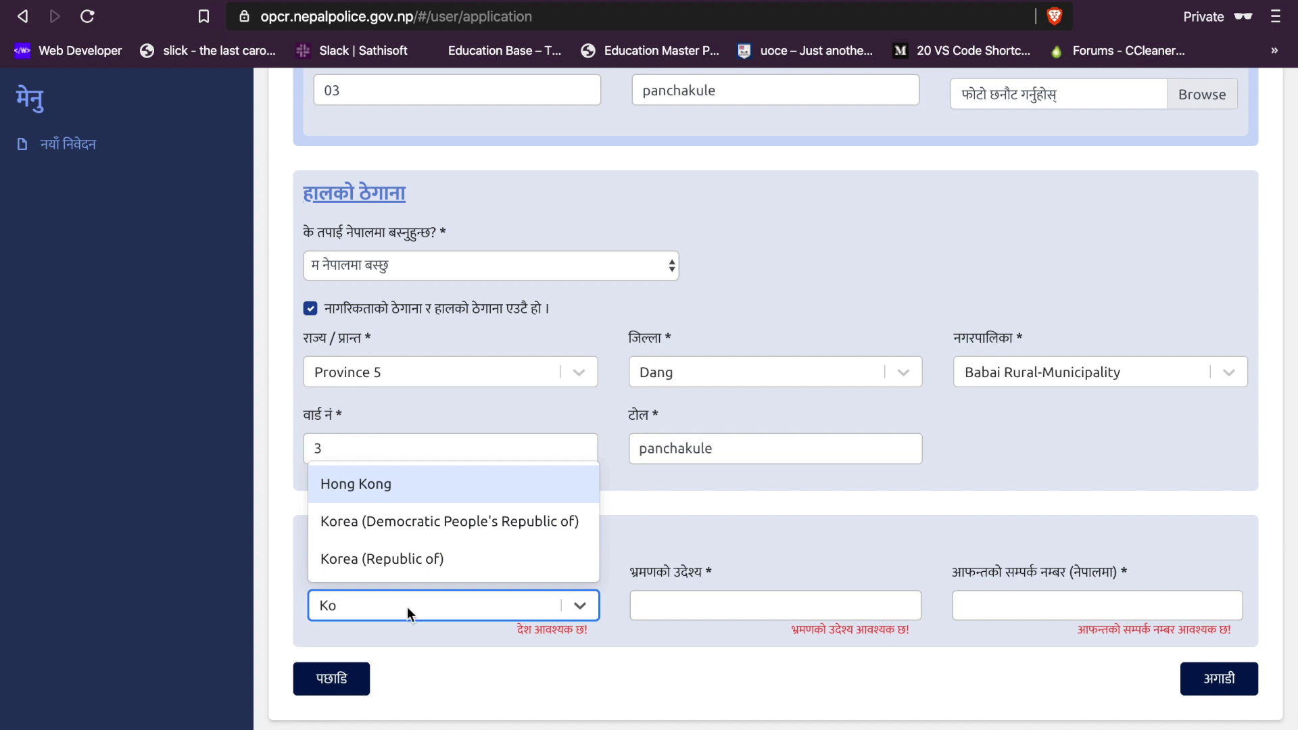
{"action": "key", "text": "Down"}
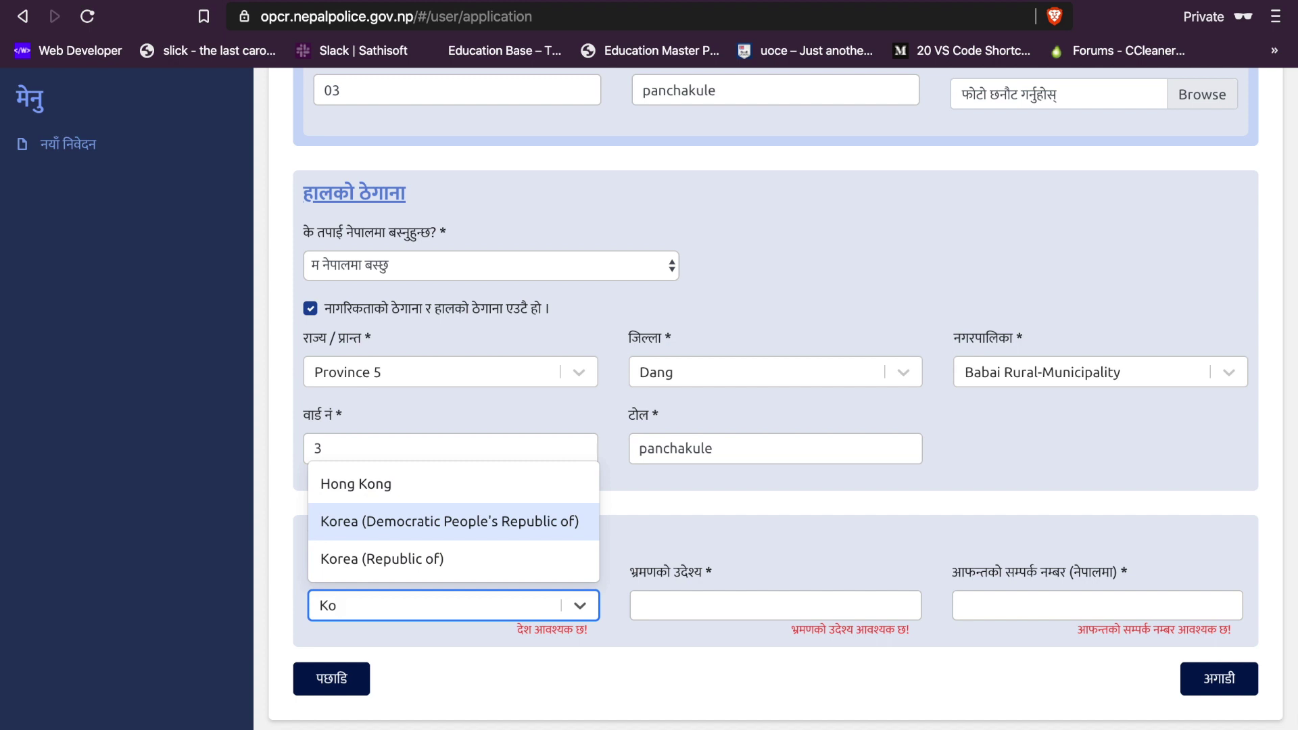
{"action": "key", "text": "Down"}
{"action": "key", "text": "Return"}
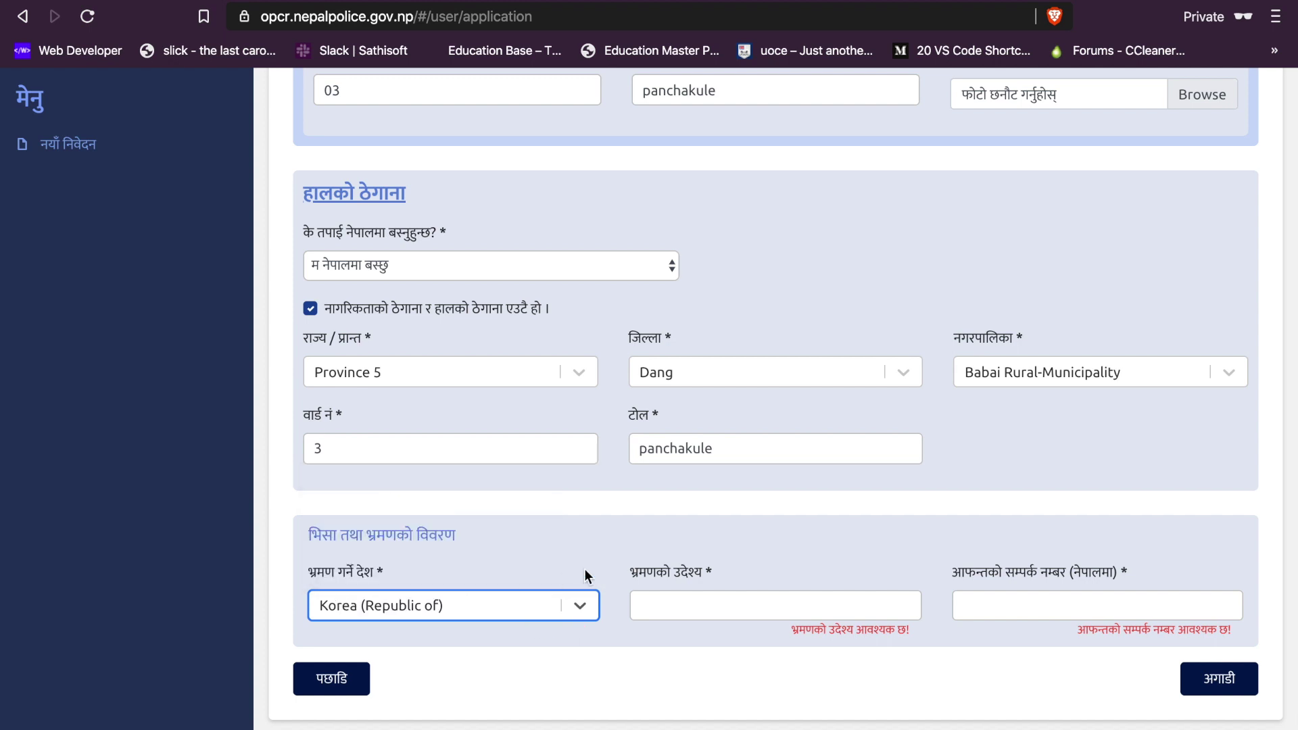
Step: Enter travel purpose 'Woking' and the contact phone number, then advance to documents
{"action": "left_click", "coordinate": [697, 610]}
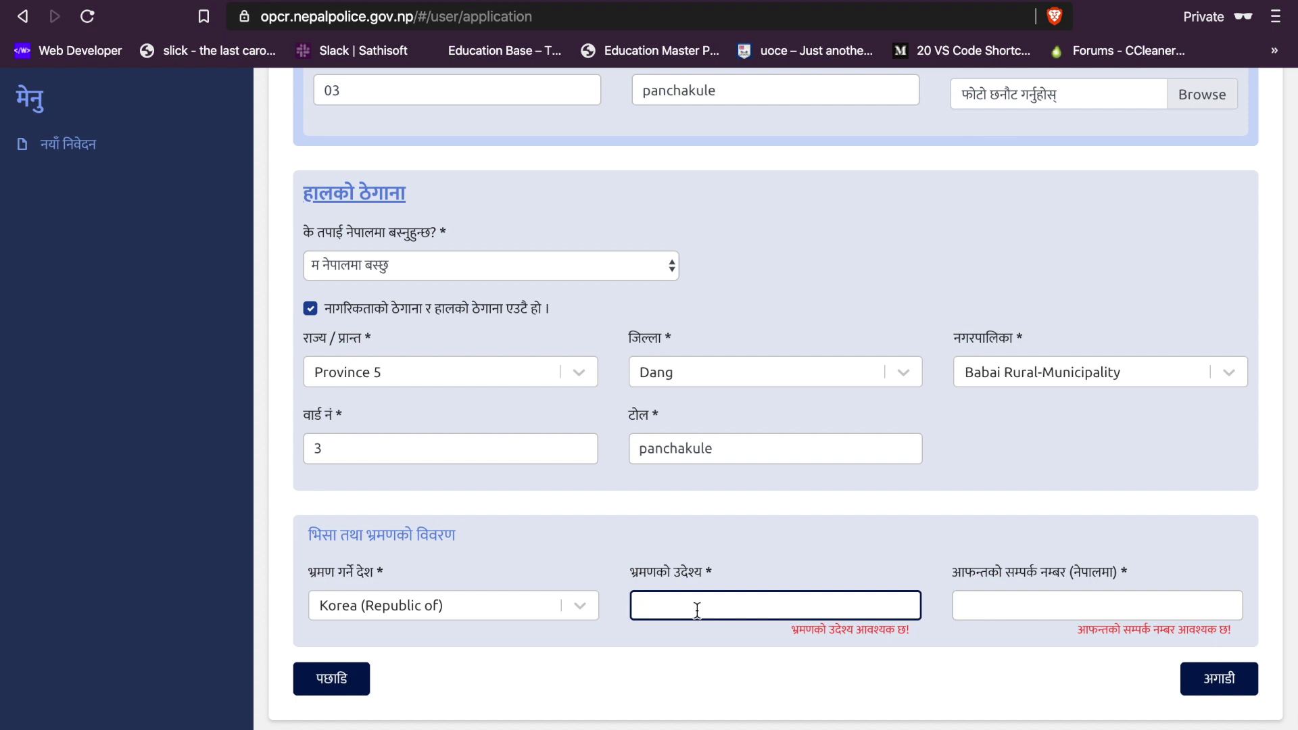
{"action": "type", "text": "Woking"}
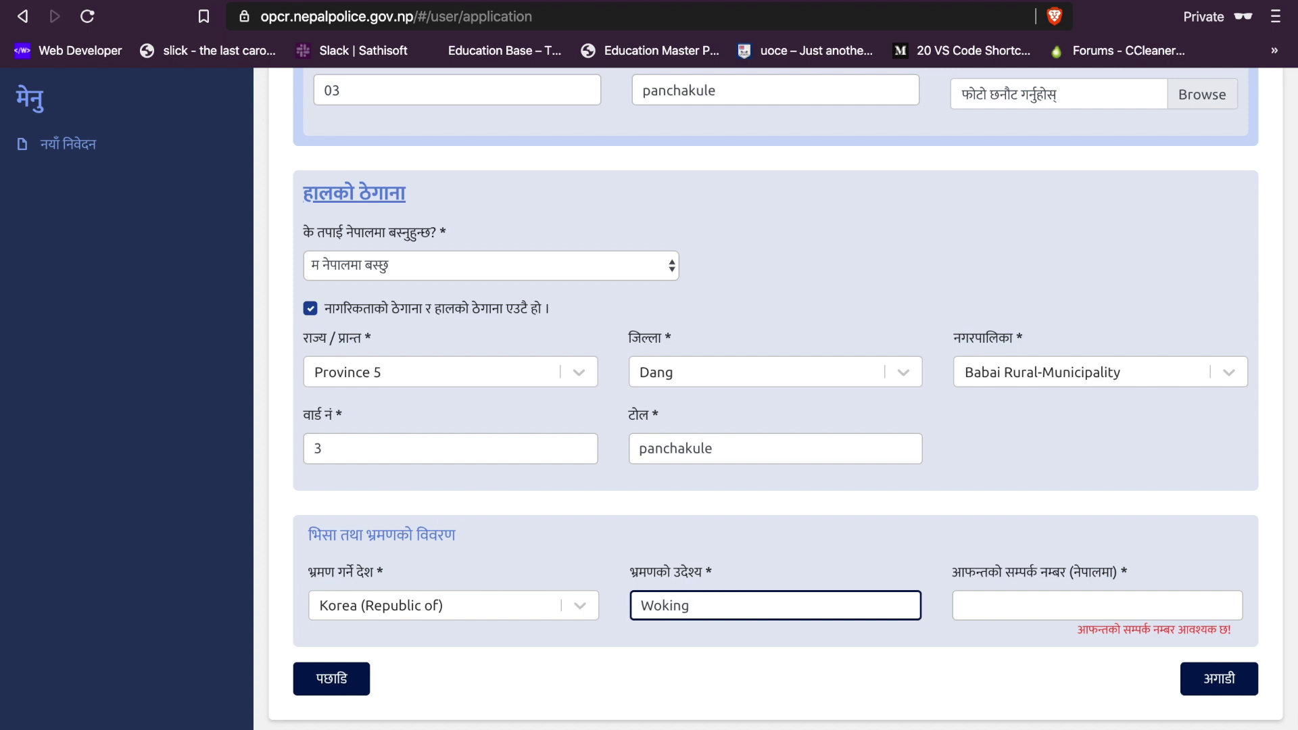
{"action": "key", "text": "Tab"}
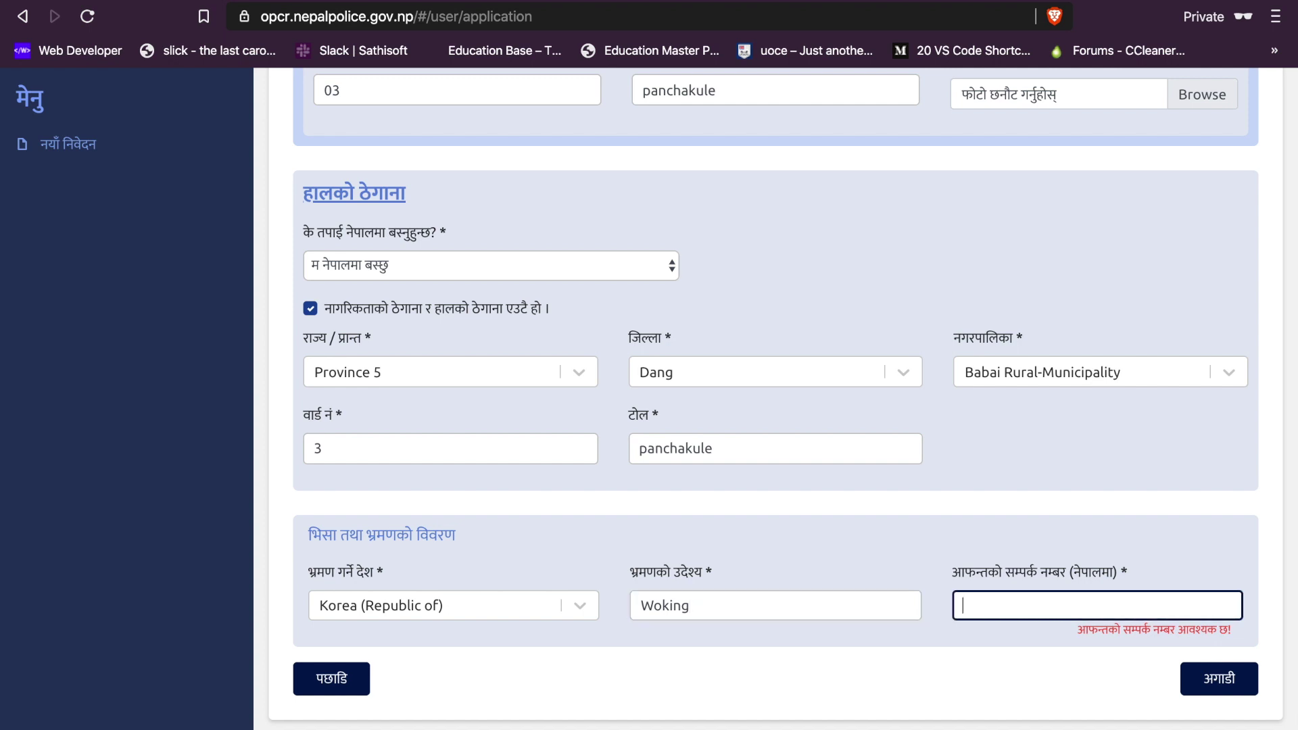
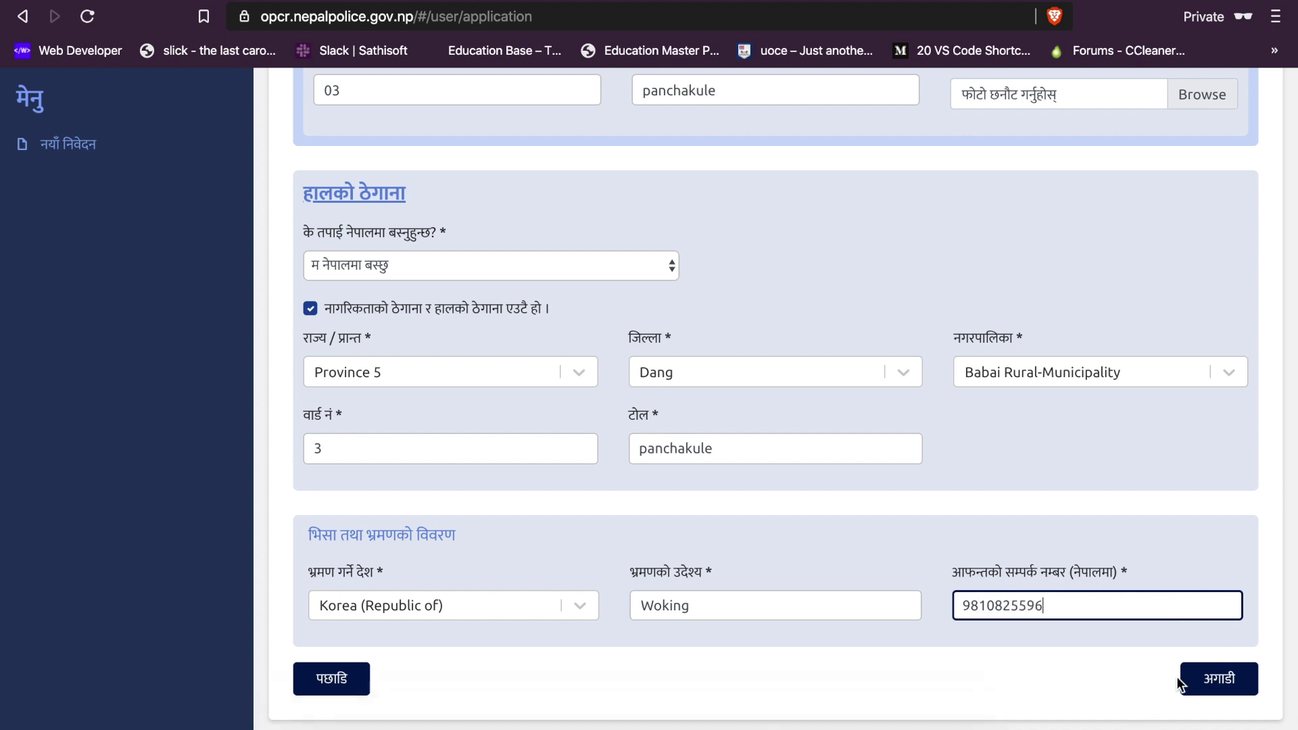
{"action": "left_click", "coordinate": [1203, 684]}
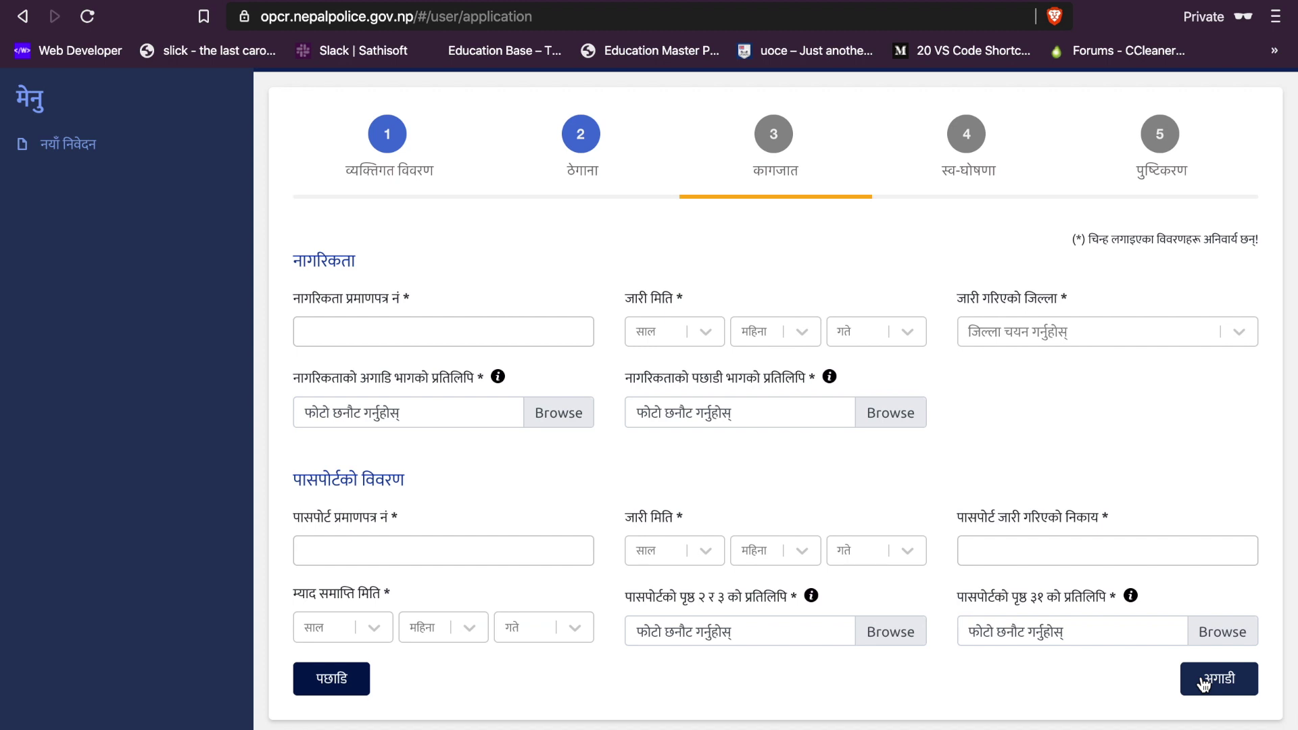
Step: Enter the citizenship certificate number with issue date 2071 Ashadh (03) 28
{"action": "left_click", "coordinate": [401, 329]}
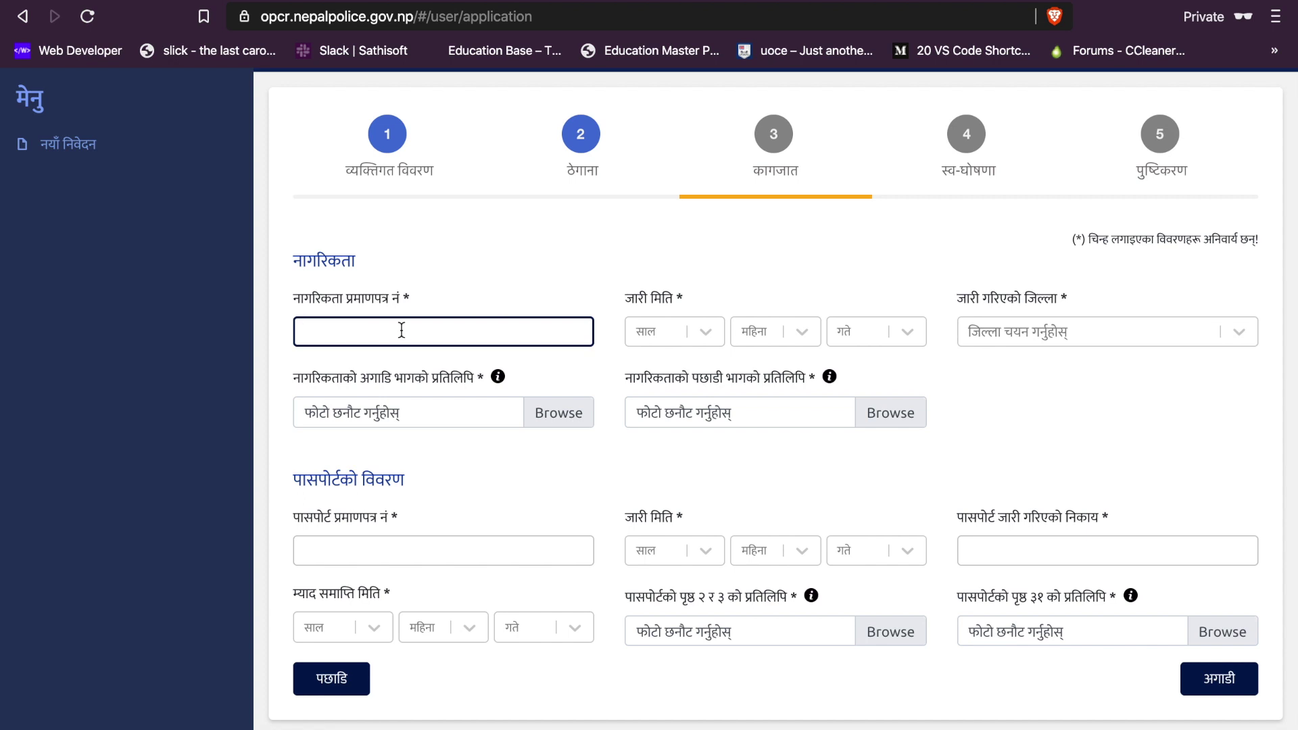
{"action": "left_click", "coordinate": [705, 332]}
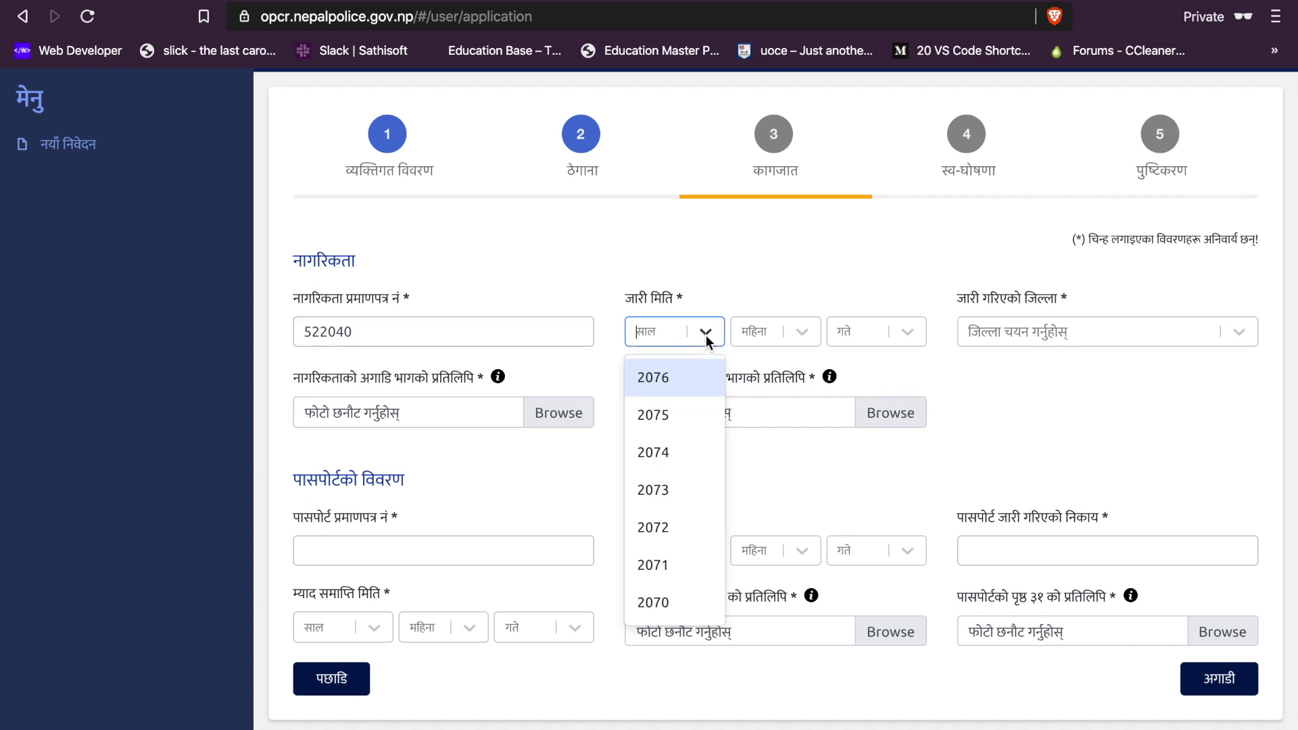
{"action": "type", "text": "2071"}
{"action": "key", "text": "Return"}
{"action": "key", "text": "Tab"}
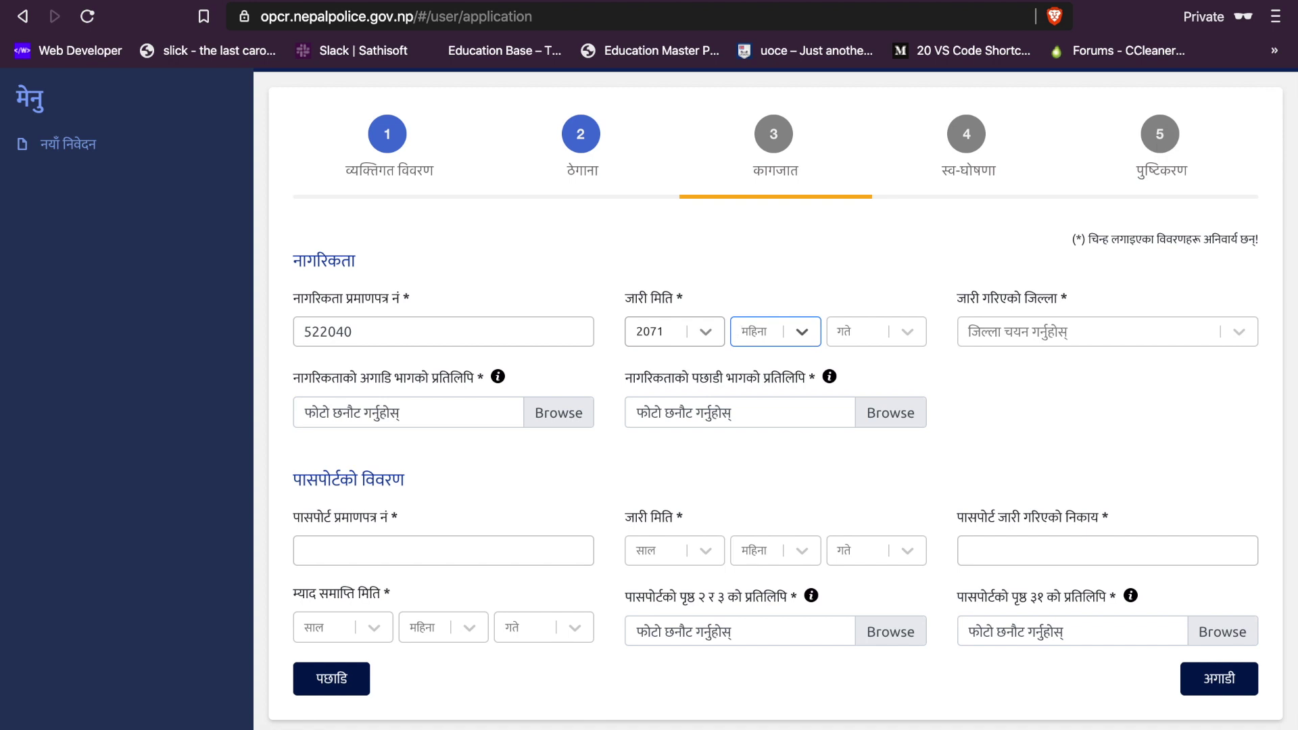
{"action": "type", "text": "03"}
{"action": "key", "text": "Return"}
{"action": "key", "text": "Tab"}
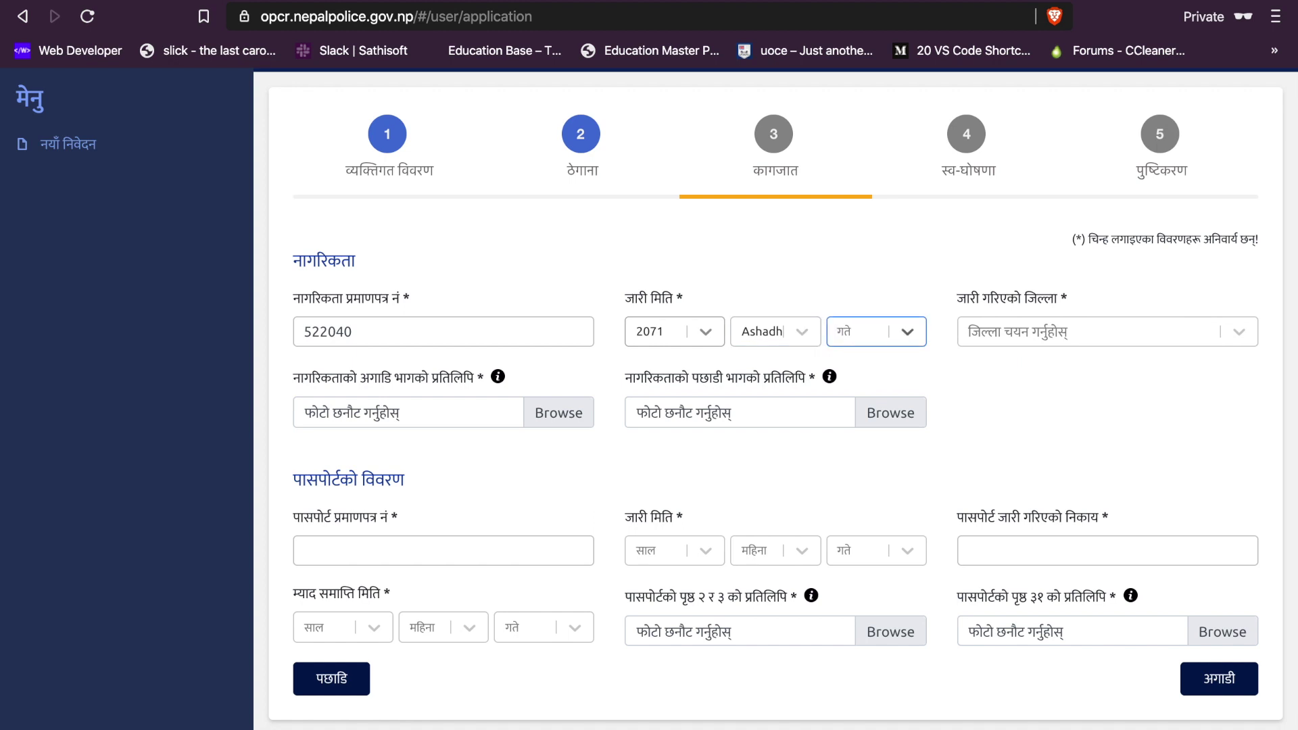
{"action": "type", "text": "28"}
{"action": "key", "text": "Return"}
Step: Set the citizenship issuing district to Dang
{"action": "left_click", "coordinate": [1003, 332]}
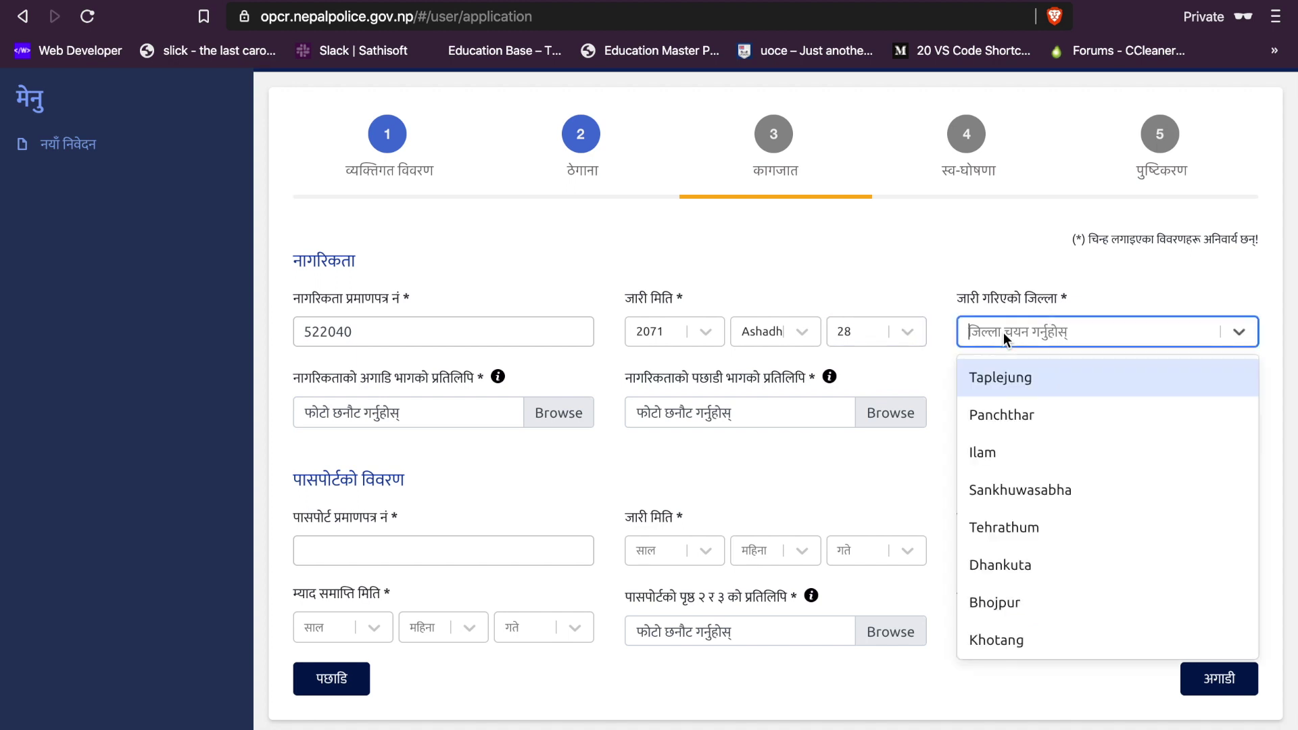
{"action": "type", "text": "dang"}
{"action": "key", "text": "Return"}
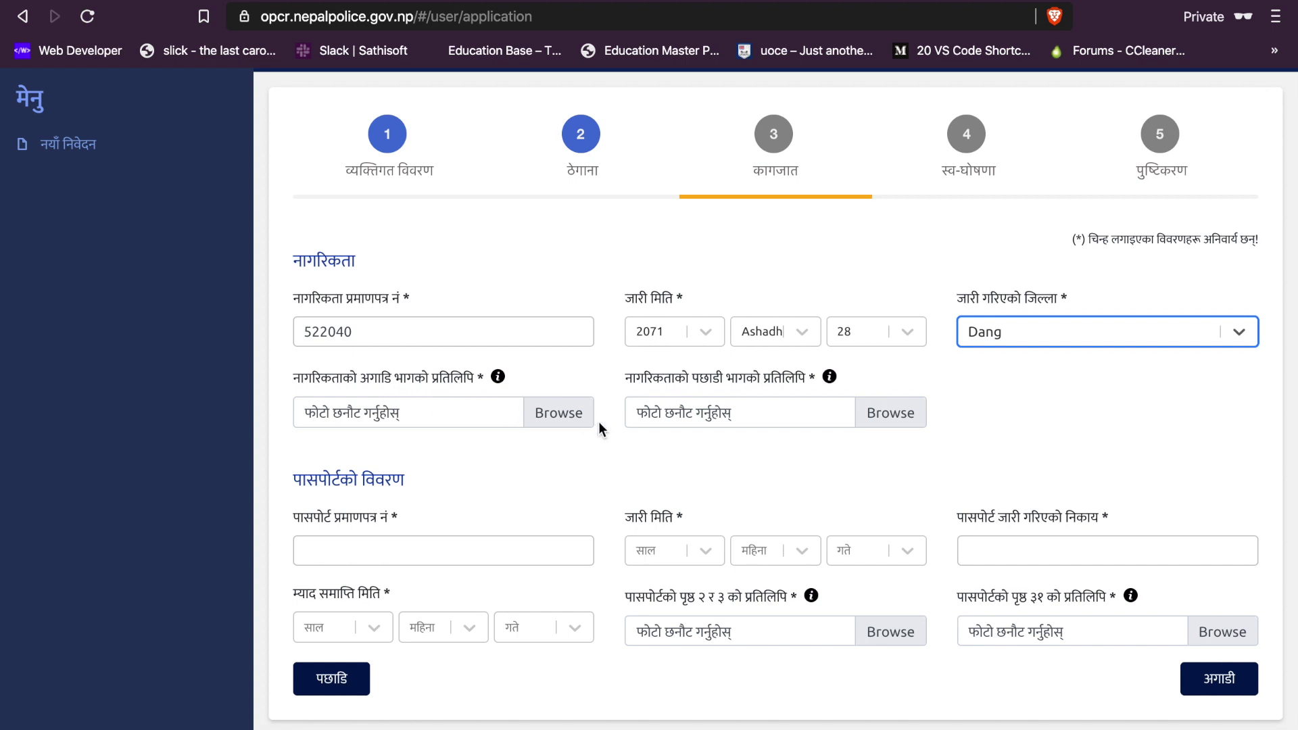
{"action": "left_click", "coordinate": [552, 412]}
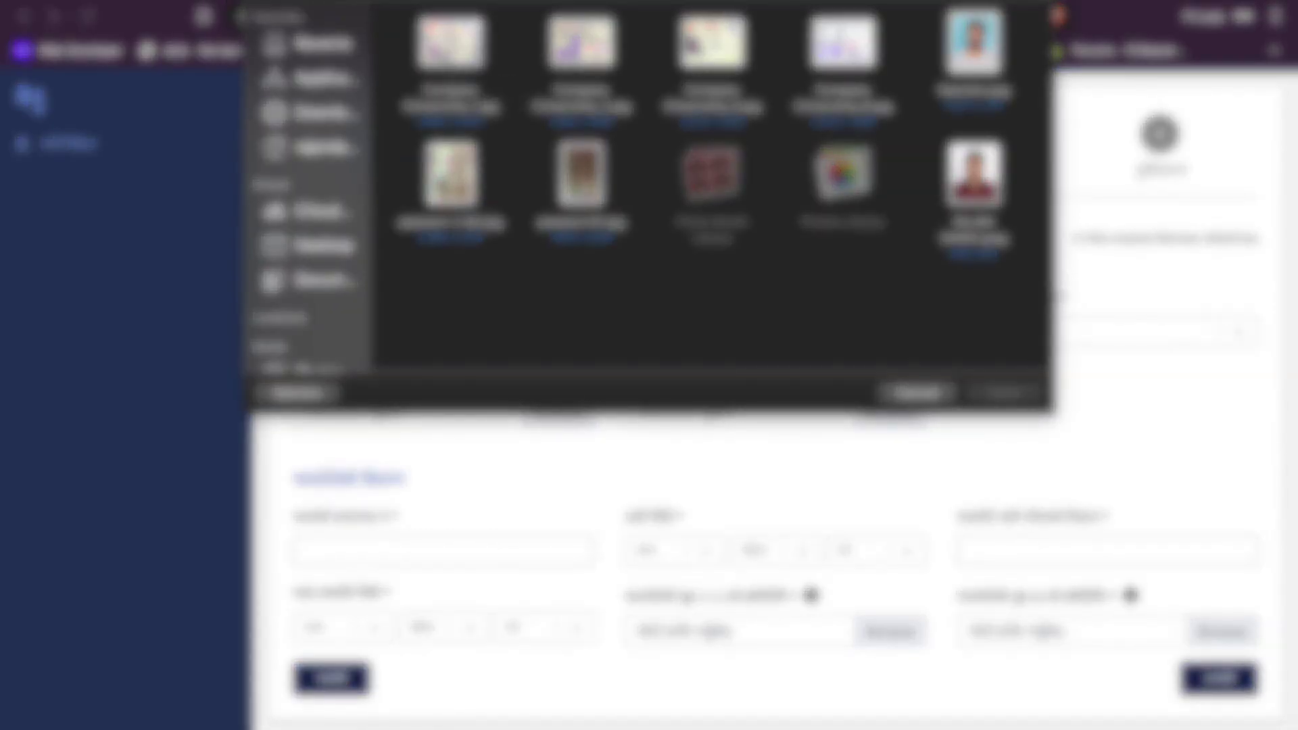
Step: Attach the citizenship front and back images, then type the passport number
{"action": "left_click", "coordinate": [447, 61]}
{"action": "left_click", "coordinate": [995, 392]}
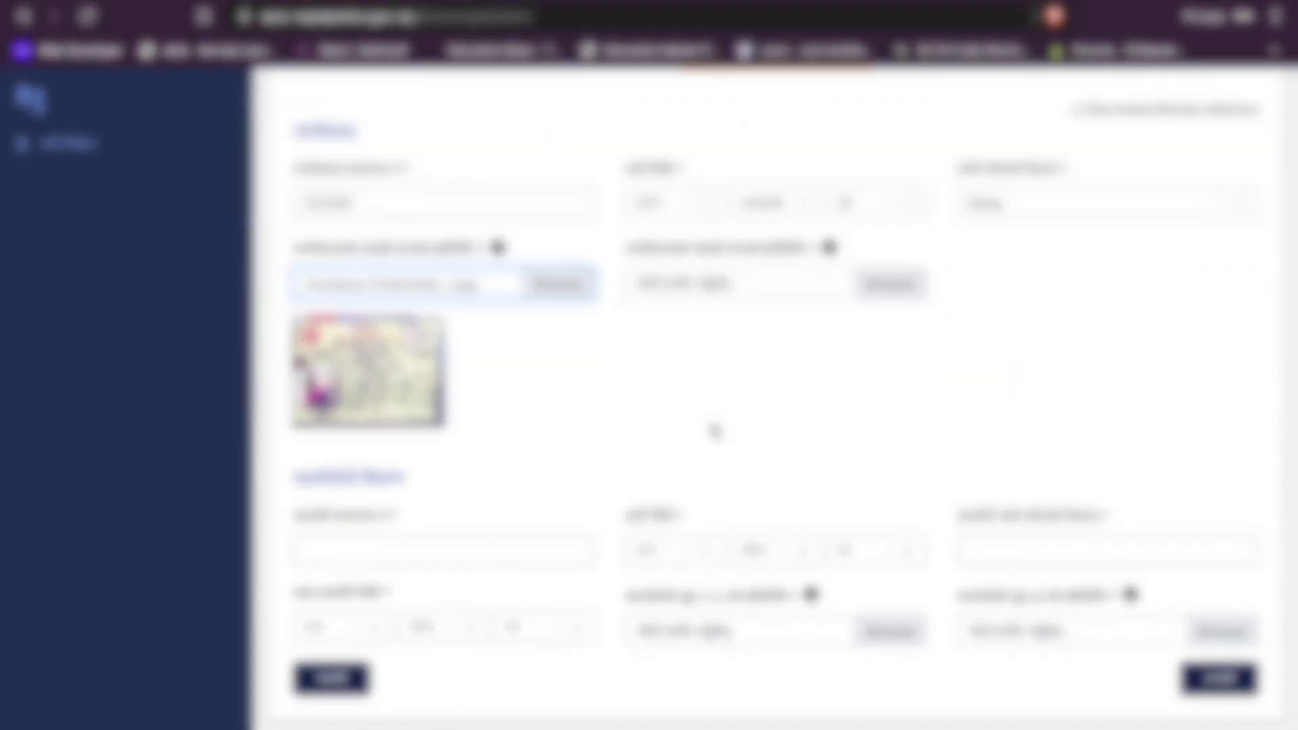
{"action": "left_click", "coordinate": [885, 291]}
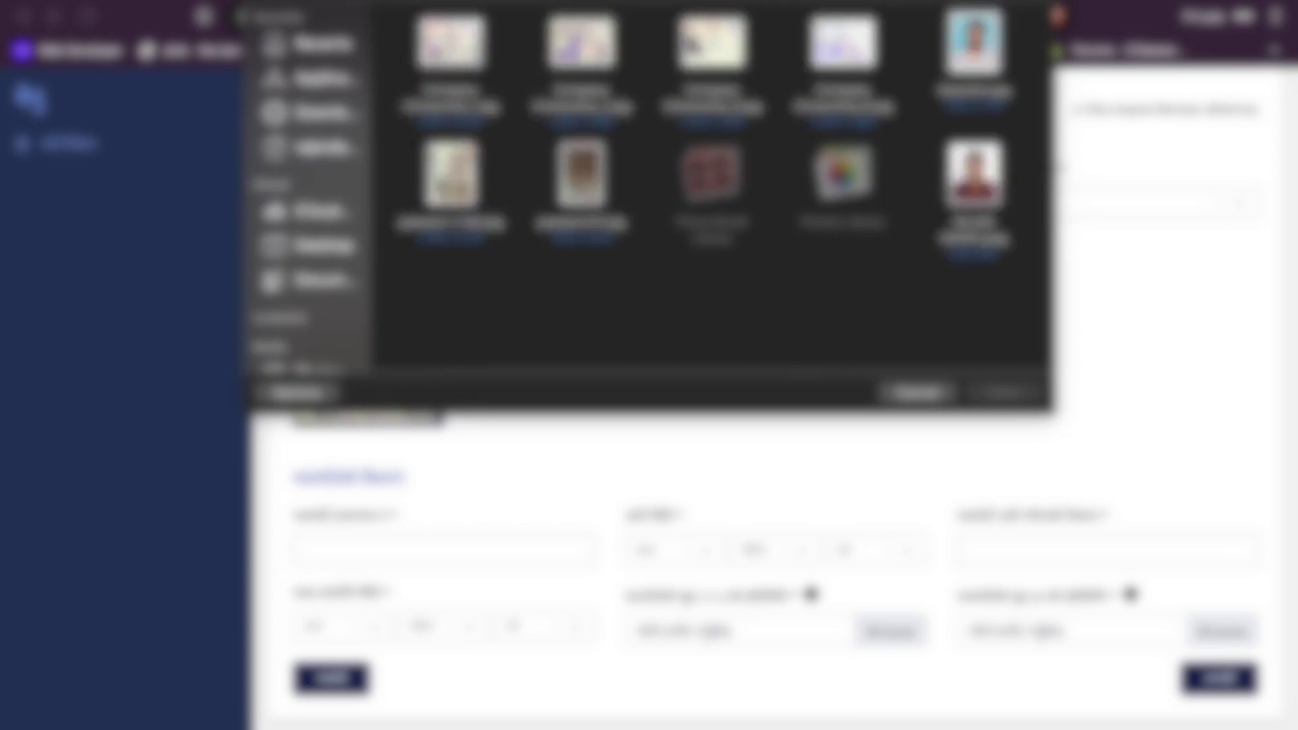
{"action": "left_click", "coordinate": [555, 57]}
{"action": "left_click", "coordinate": [1004, 392]}
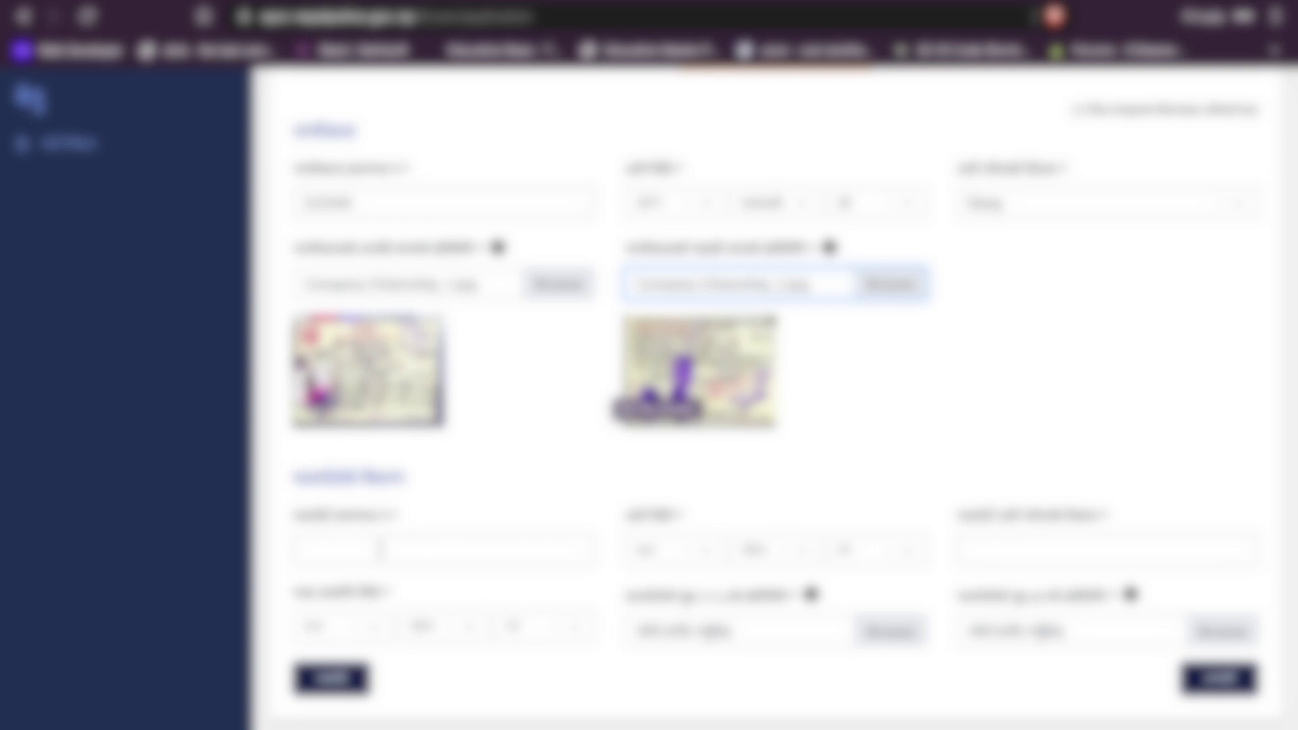
{"action": "left_click", "coordinate": [380, 550]}
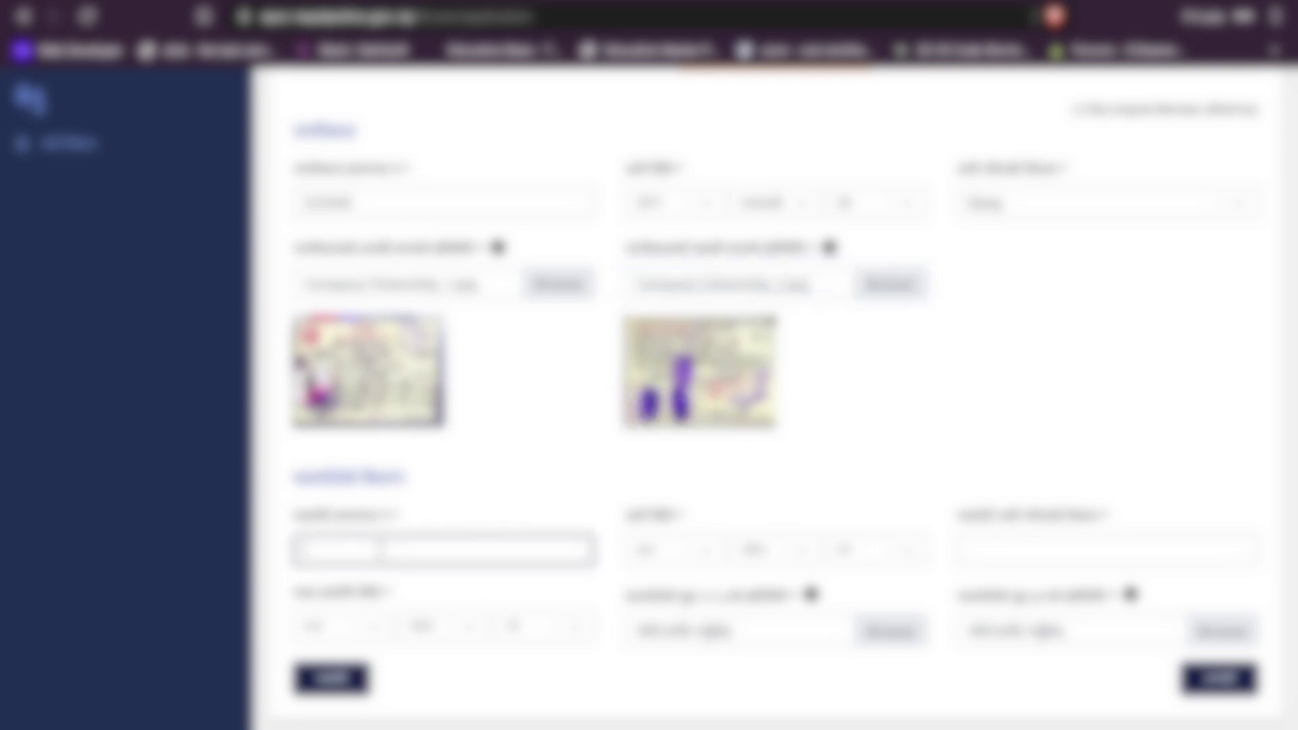
Step: Set the passport issue date to year 2023, month 12, day 22
{"action": "left_click", "coordinate": [676, 550]}
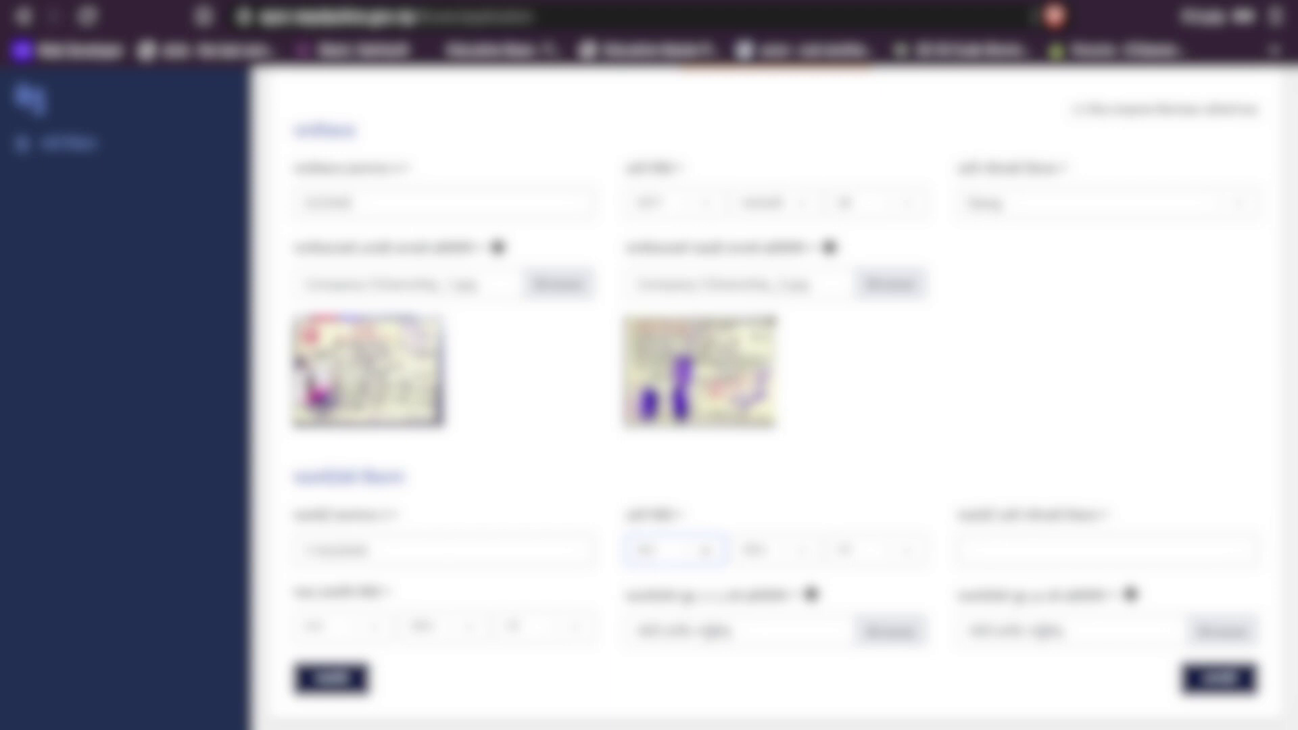
{"action": "type", "text": "2023"}
{"action": "key", "text": "Return"}
{"action": "left_click", "coordinate": [774, 550]}
{"action": "type", "text": "12"}
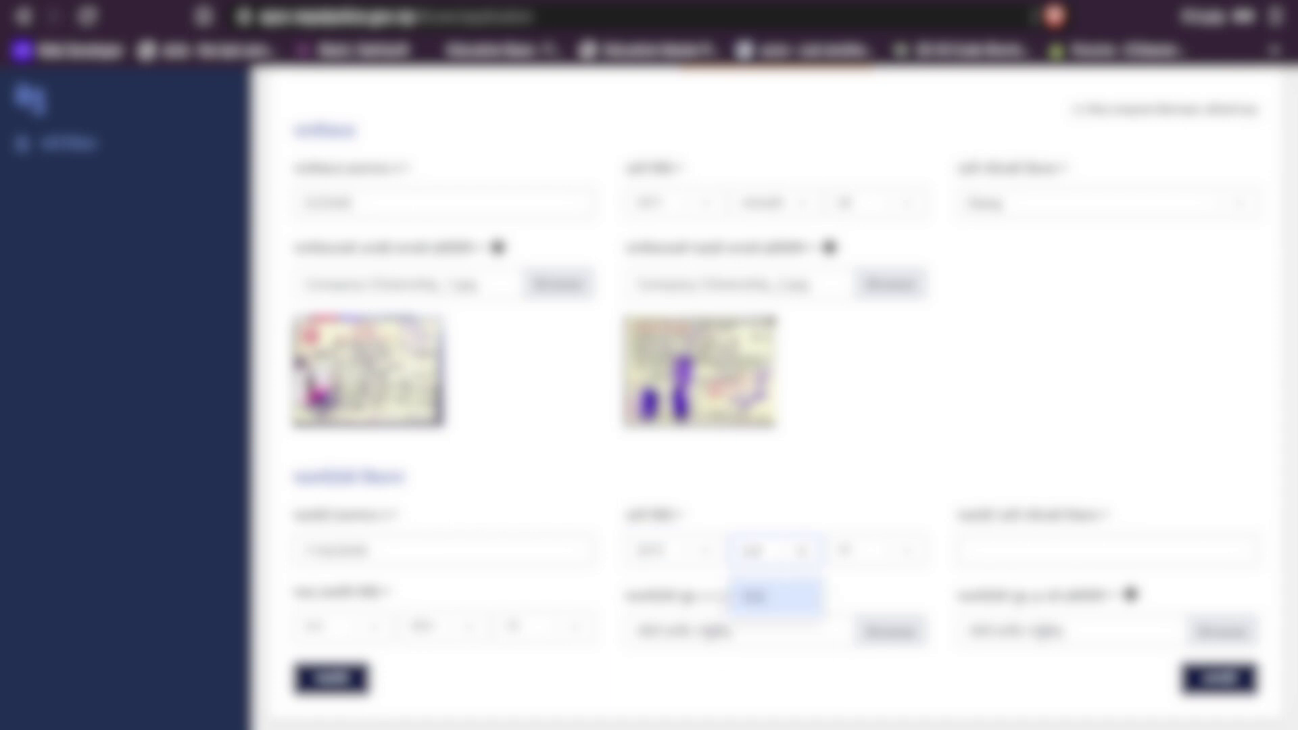
{"action": "key", "text": "Return"}
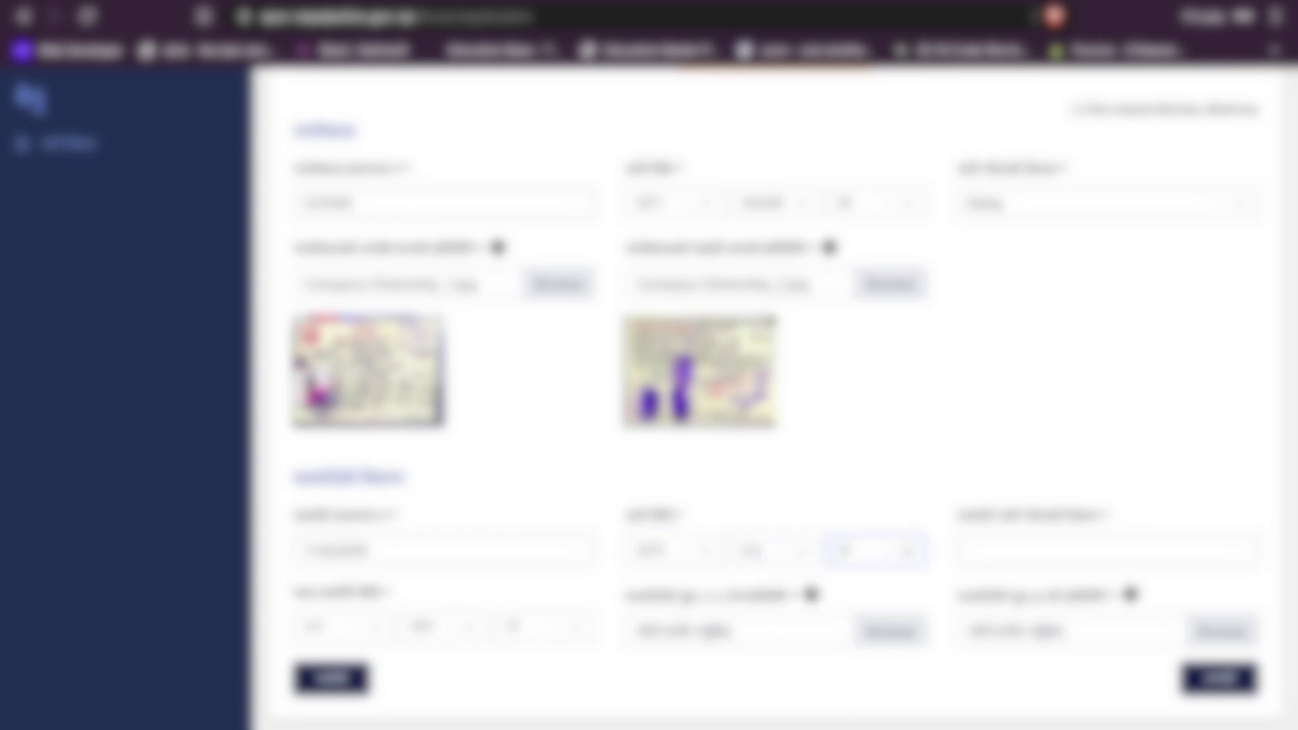
{"action": "type", "text": "1"}
{"action": "key", "text": "Return"}
Step: Enter 'MOFA Department of Passport' as the passport issuing authority
{"action": "left_click", "coordinate": [1035, 552]}
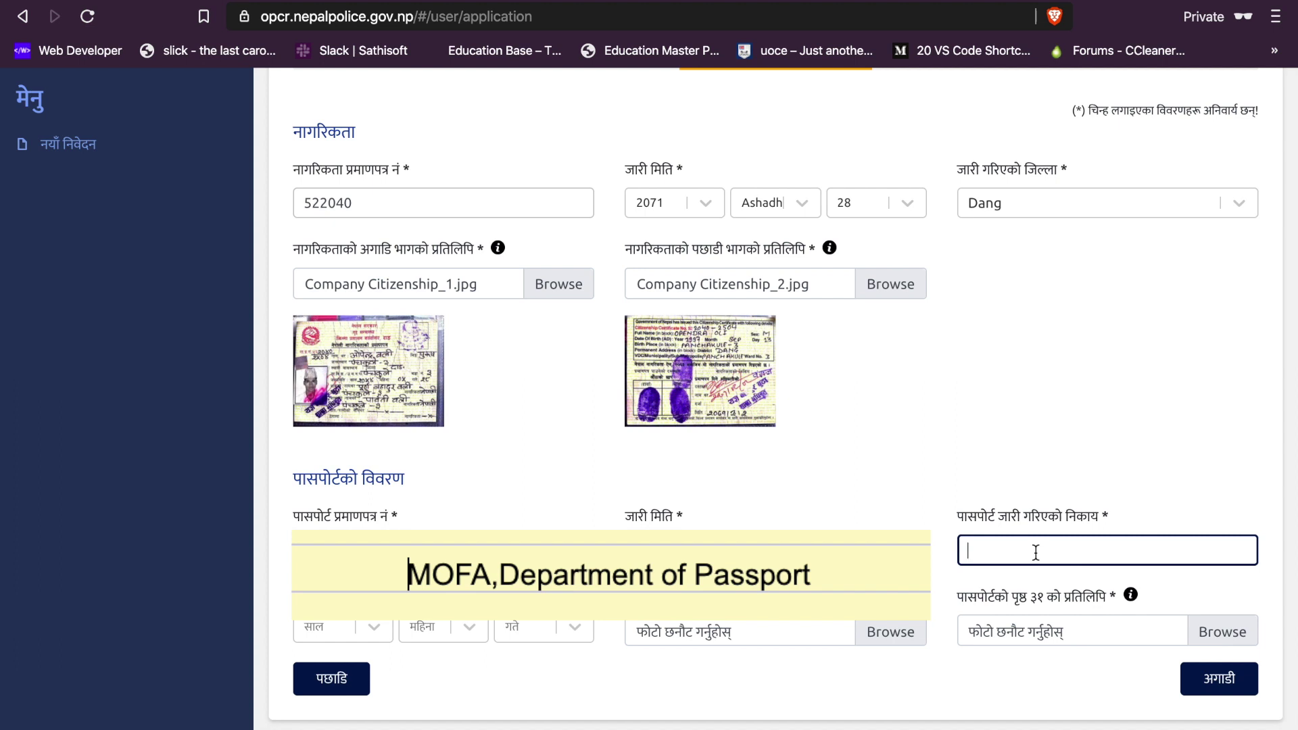
{"action": "type", "text": "MOFA Departmenty"}
{"action": "key", "text": "BackSpace"}
{"action": "type", "text": "of Pass"}
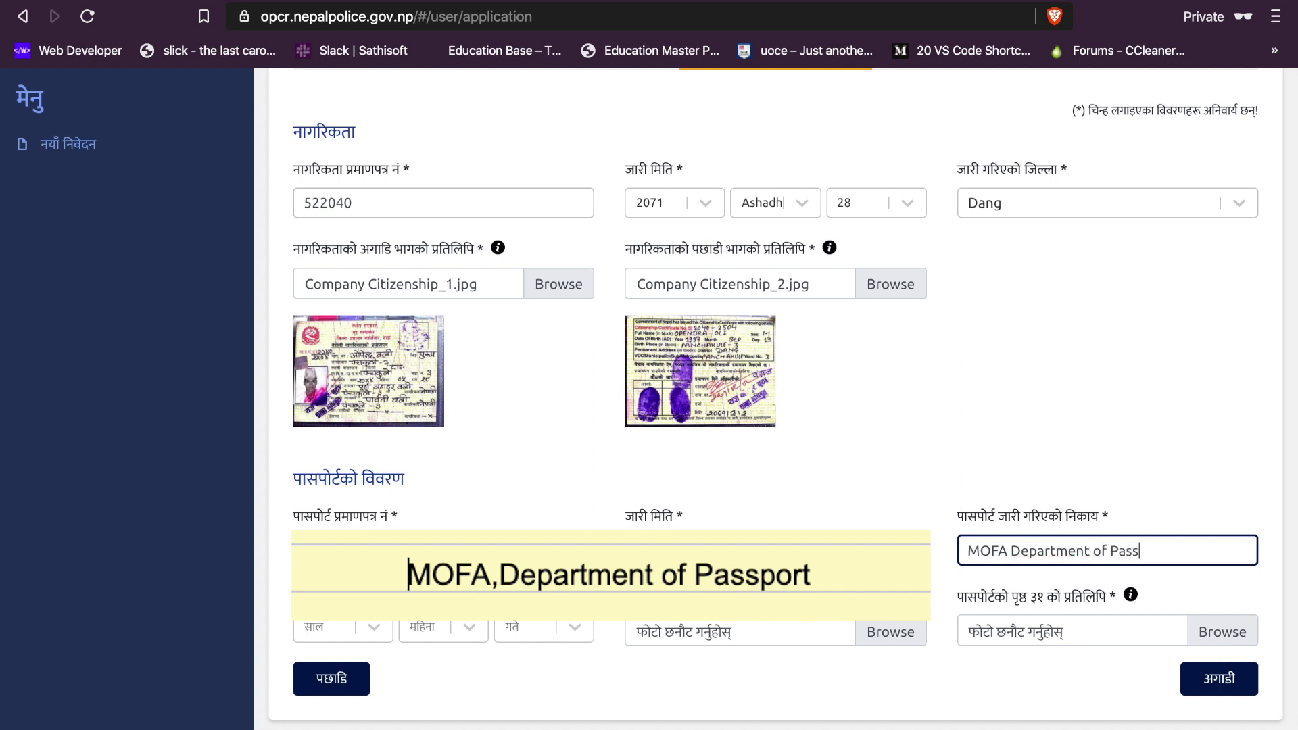
{"action": "type", "text": "port"}
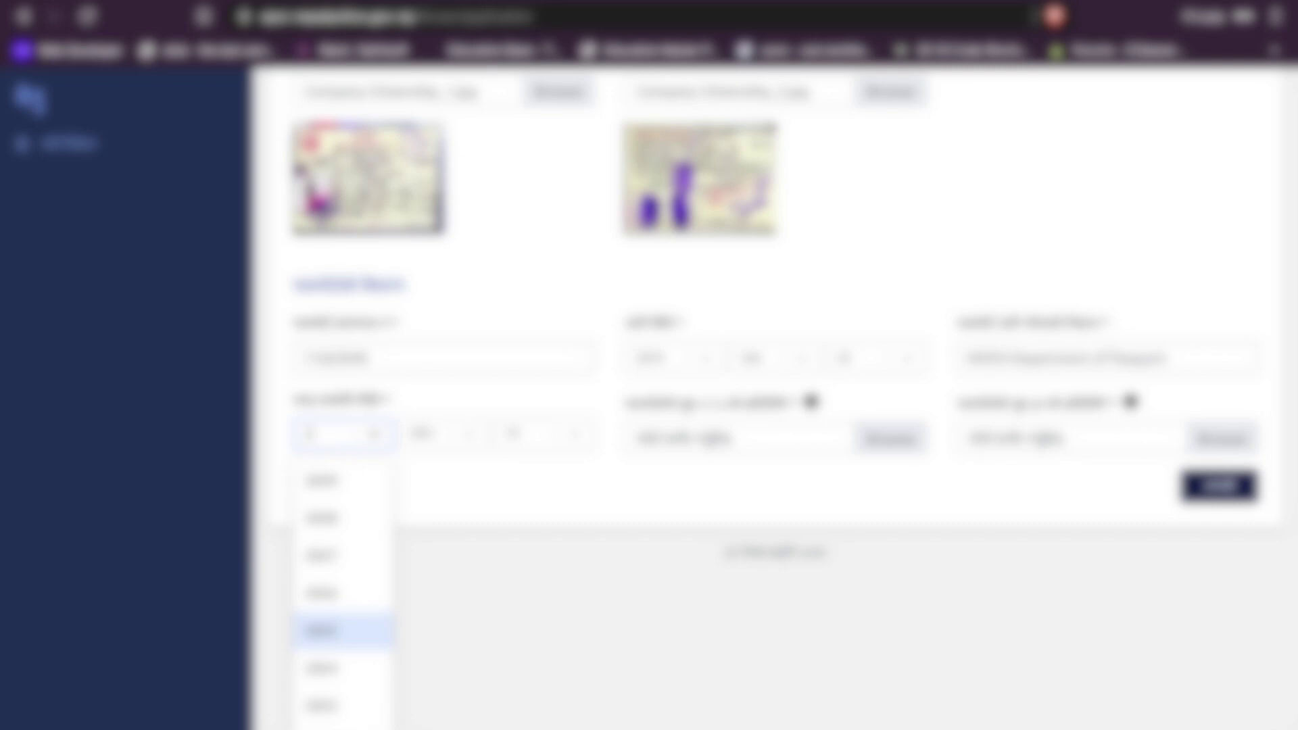
{"action": "scroll", "coordinate": [329, 632], "scroll_direction": "up", "scroll_amount": 3}
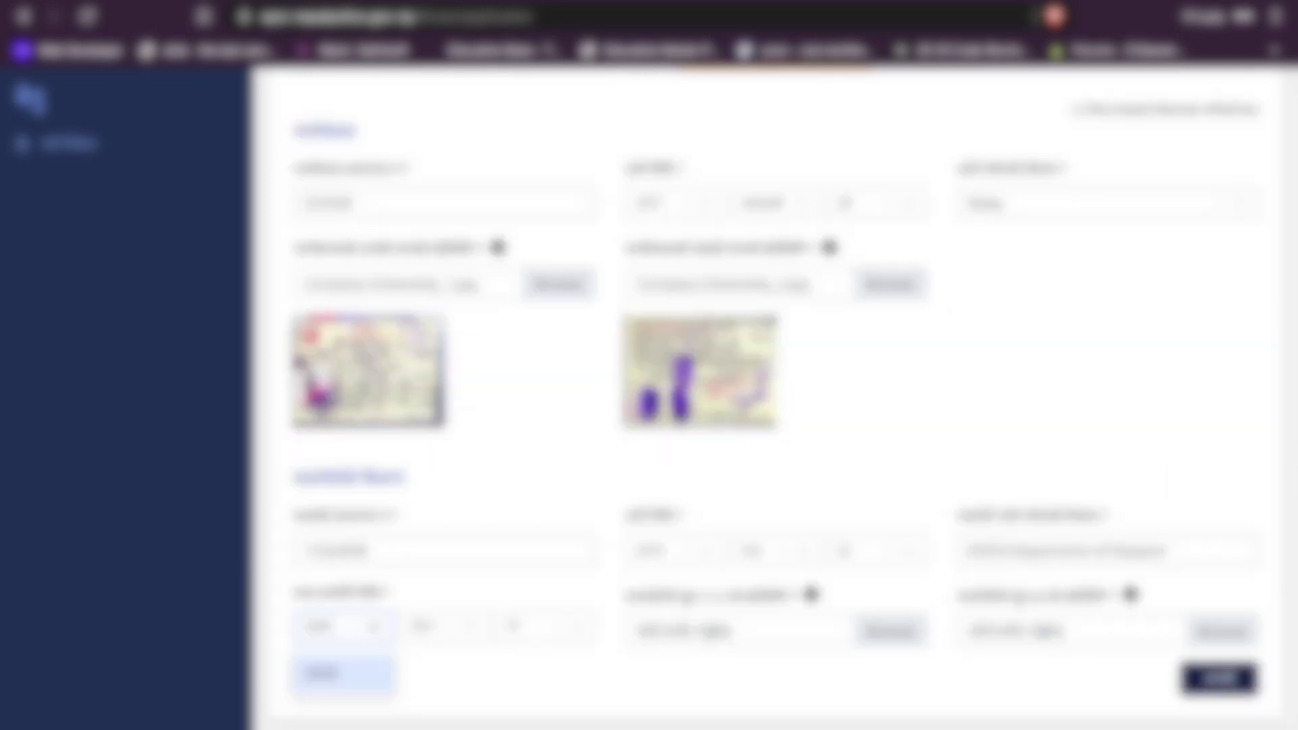
Step: Choose the passport expiry year, month and day
{"action": "left_click", "coordinate": [343, 673]}
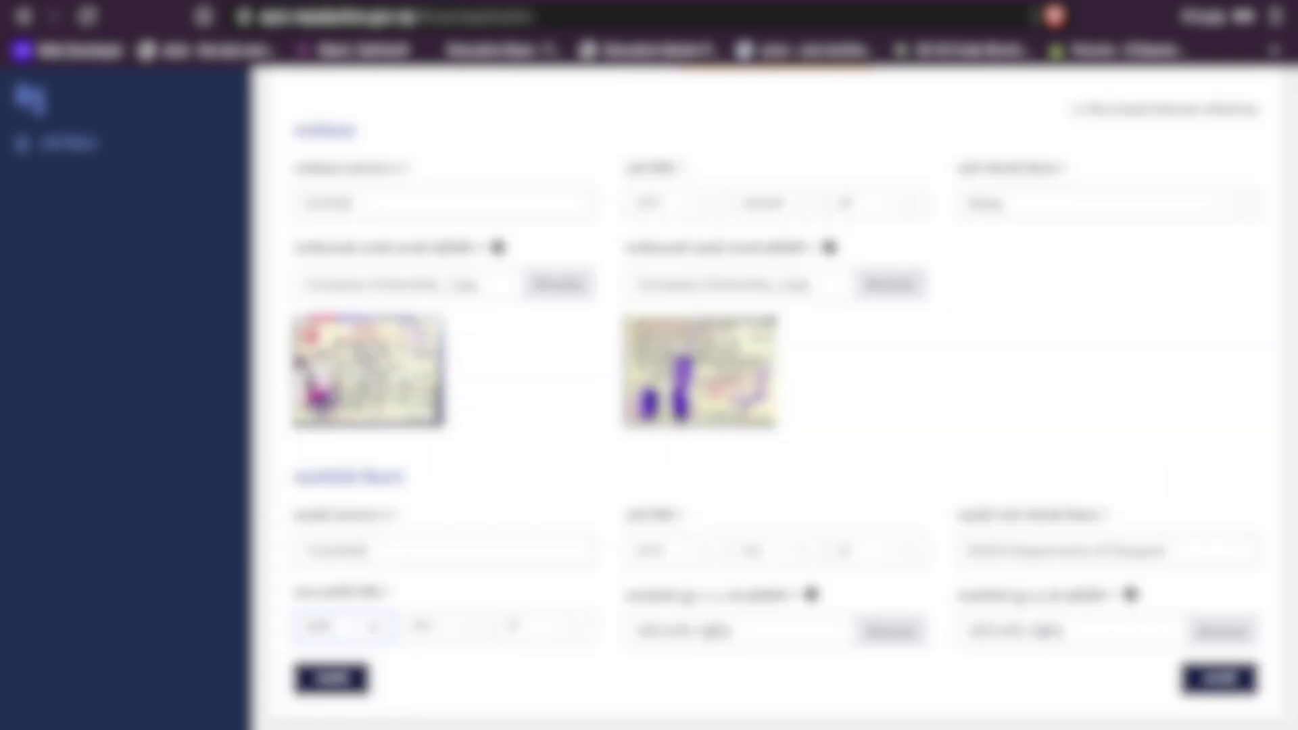
{"action": "left_click", "coordinate": [420, 628]}
{"action": "scroll", "coordinate": [422, 632], "scroll_direction": "down", "scroll_amount": 3}
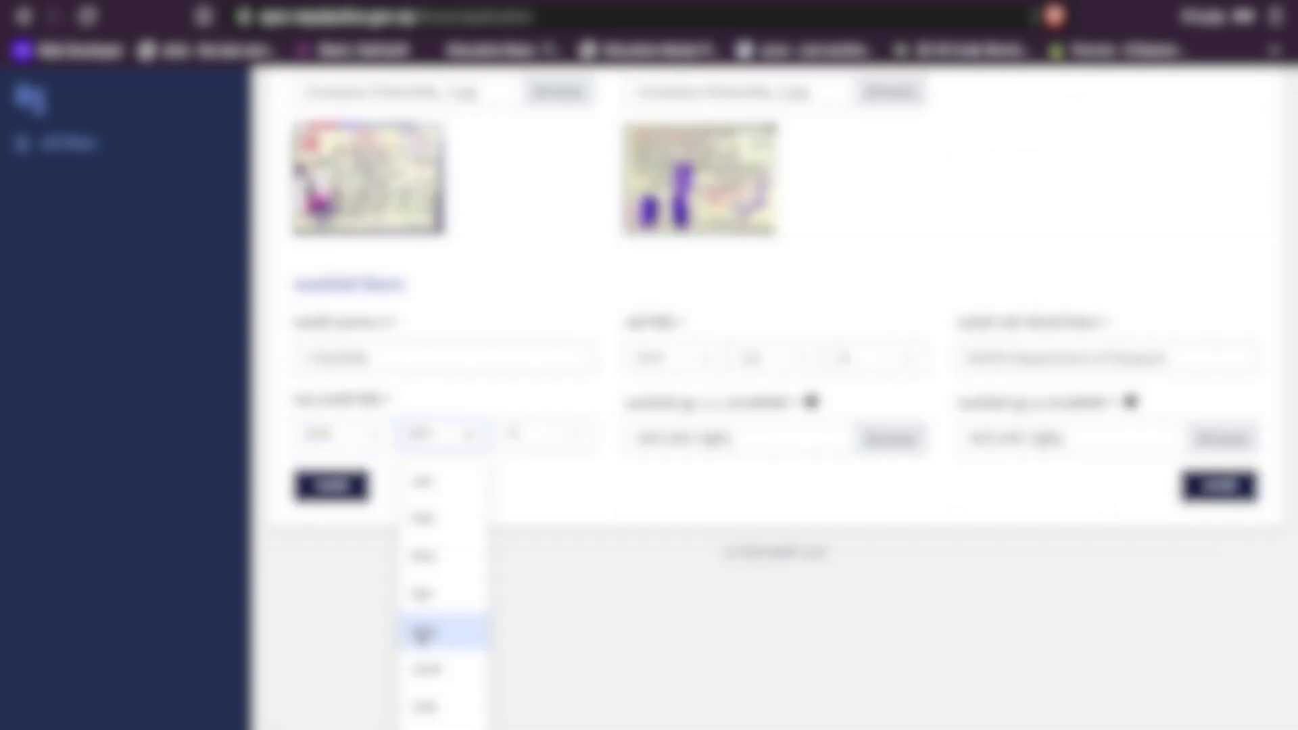
{"action": "left_click", "coordinate": [423, 632]}
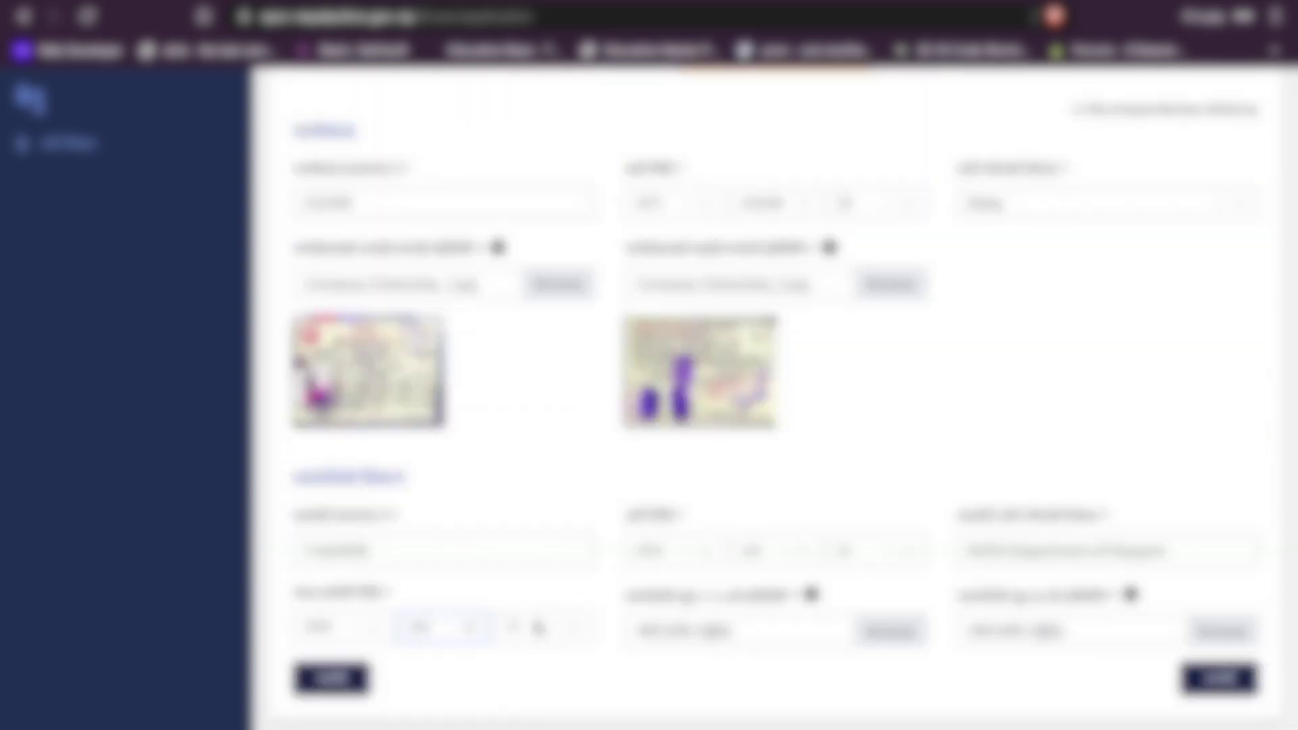
{"action": "left_click", "coordinate": [538, 628]}
{"action": "left_click", "coordinate": [529, 632]}
Step: Attach the passport pages 2&3 and page 31 images, then proceed with अगाडी
{"action": "left_click", "coordinate": [880, 636]}
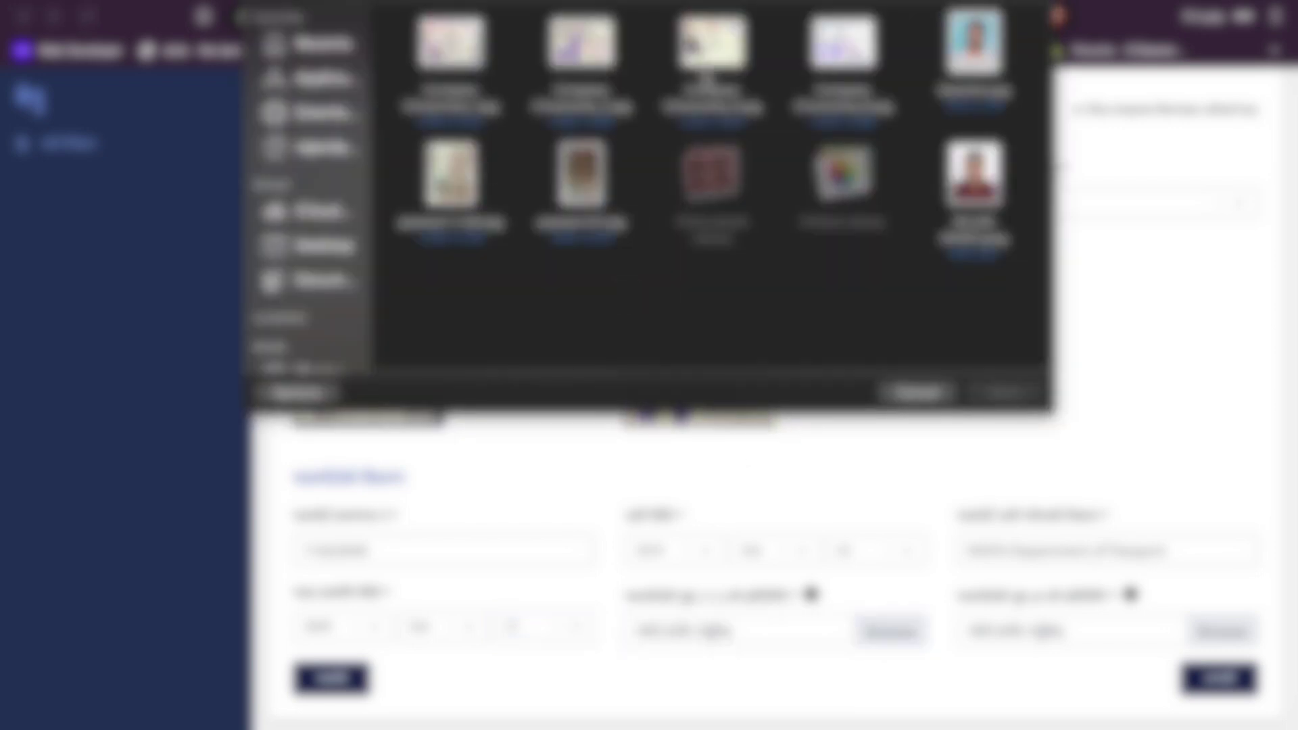
{"action": "left_click", "coordinate": [436, 215]}
{"action": "left_click", "coordinate": [1004, 393]}
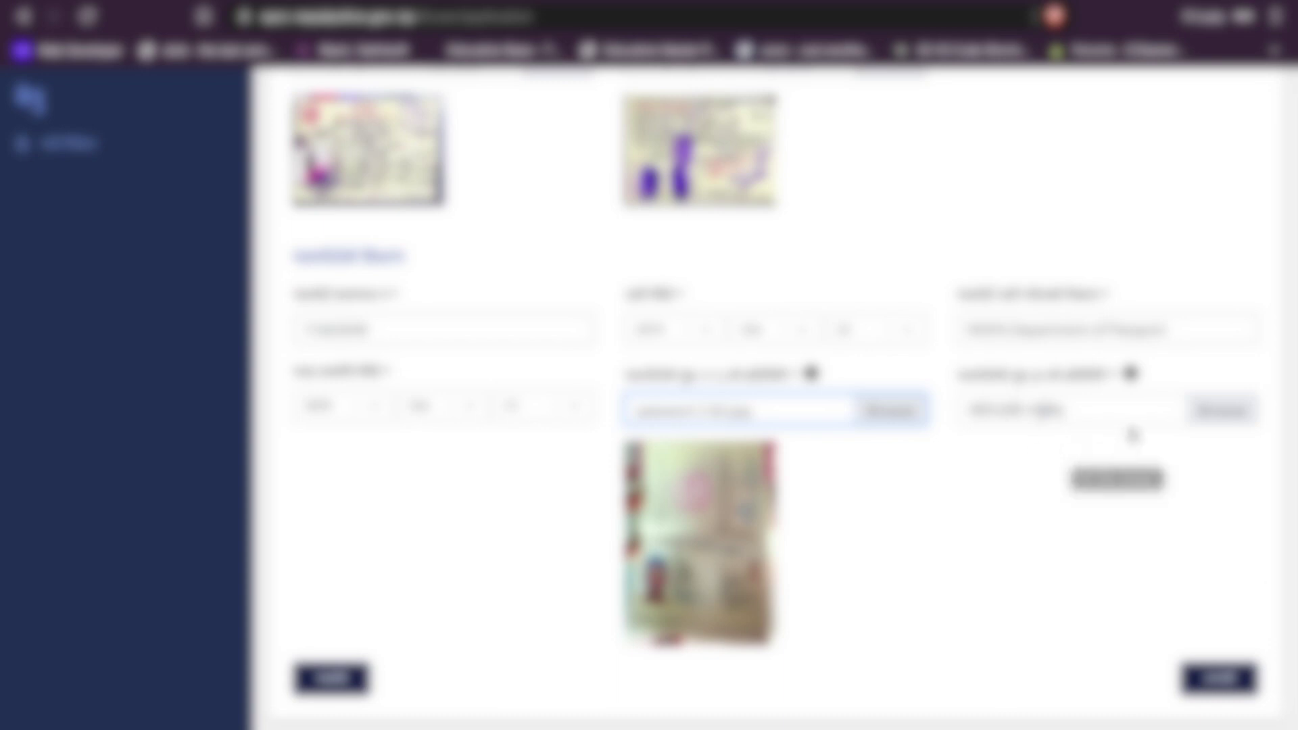
{"action": "left_click", "coordinate": [1216, 412]}
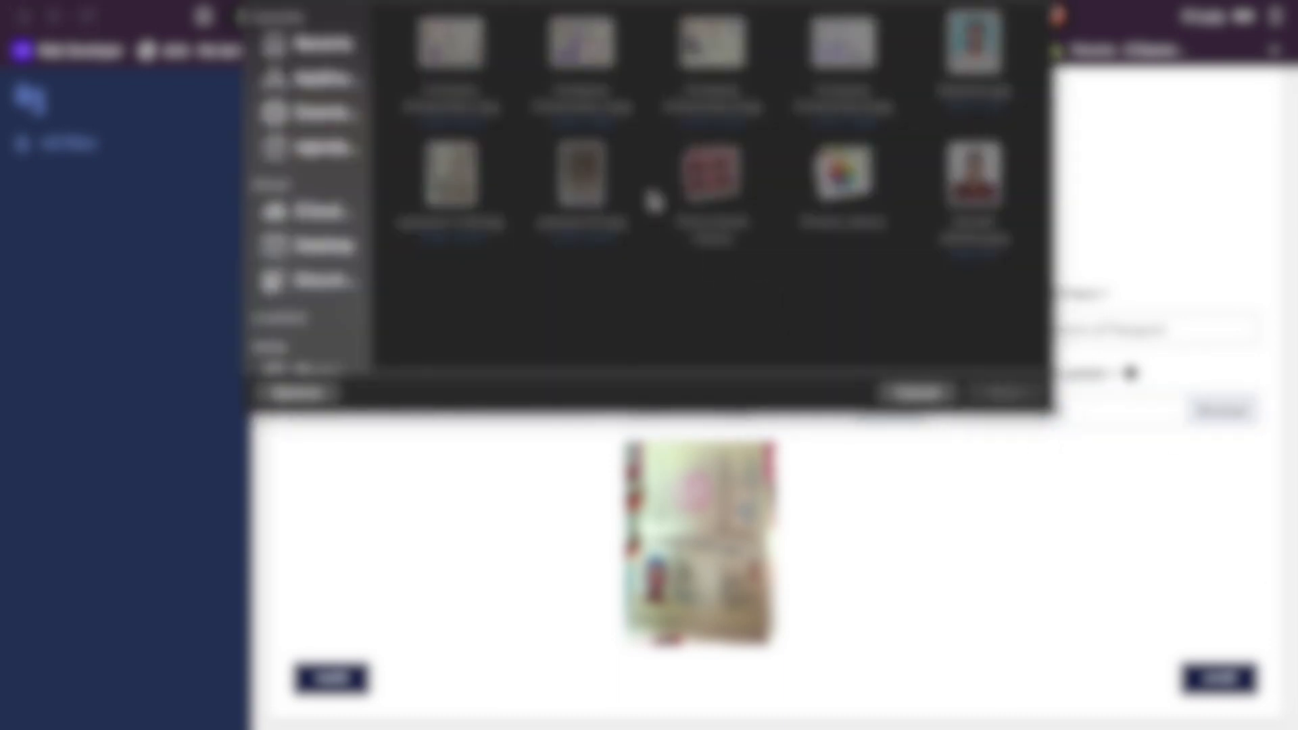
{"action": "left_click", "coordinate": [579, 175]}
{"action": "left_click", "coordinate": [1004, 392]}
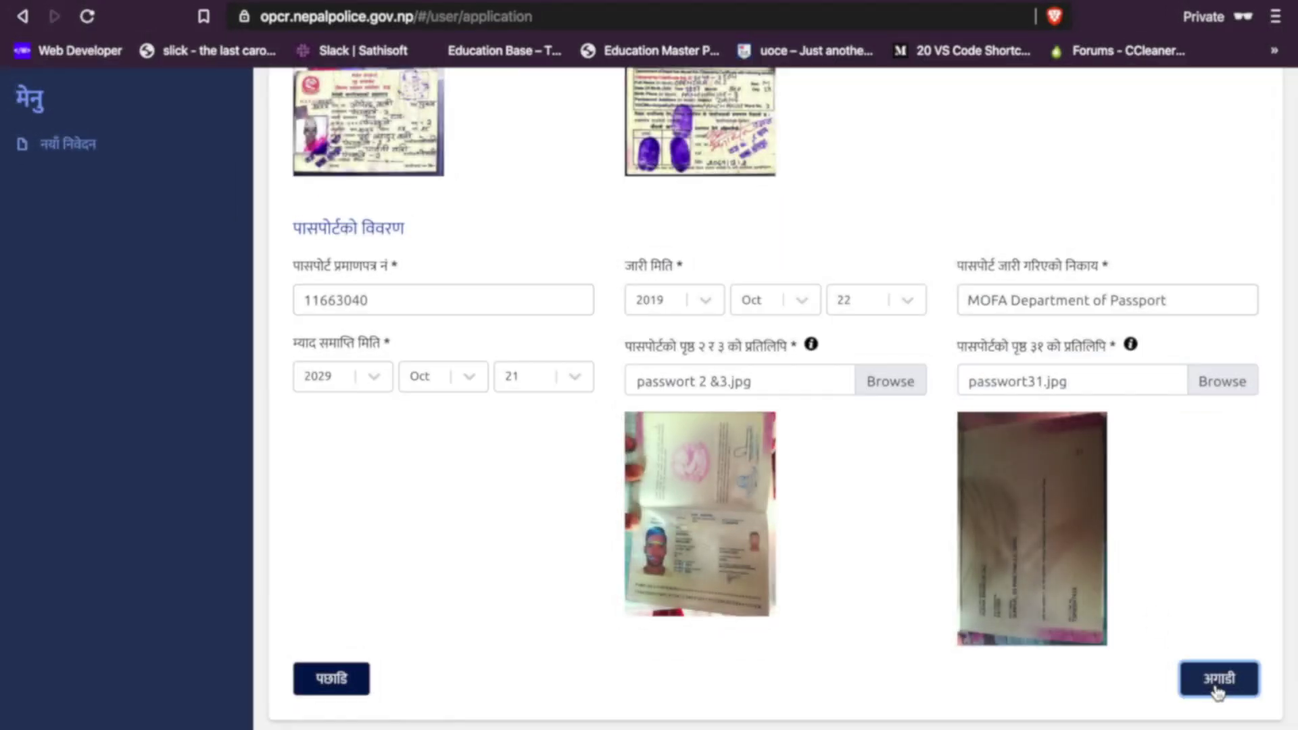
{"action": "left_click", "coordinate": [1219, 678]}
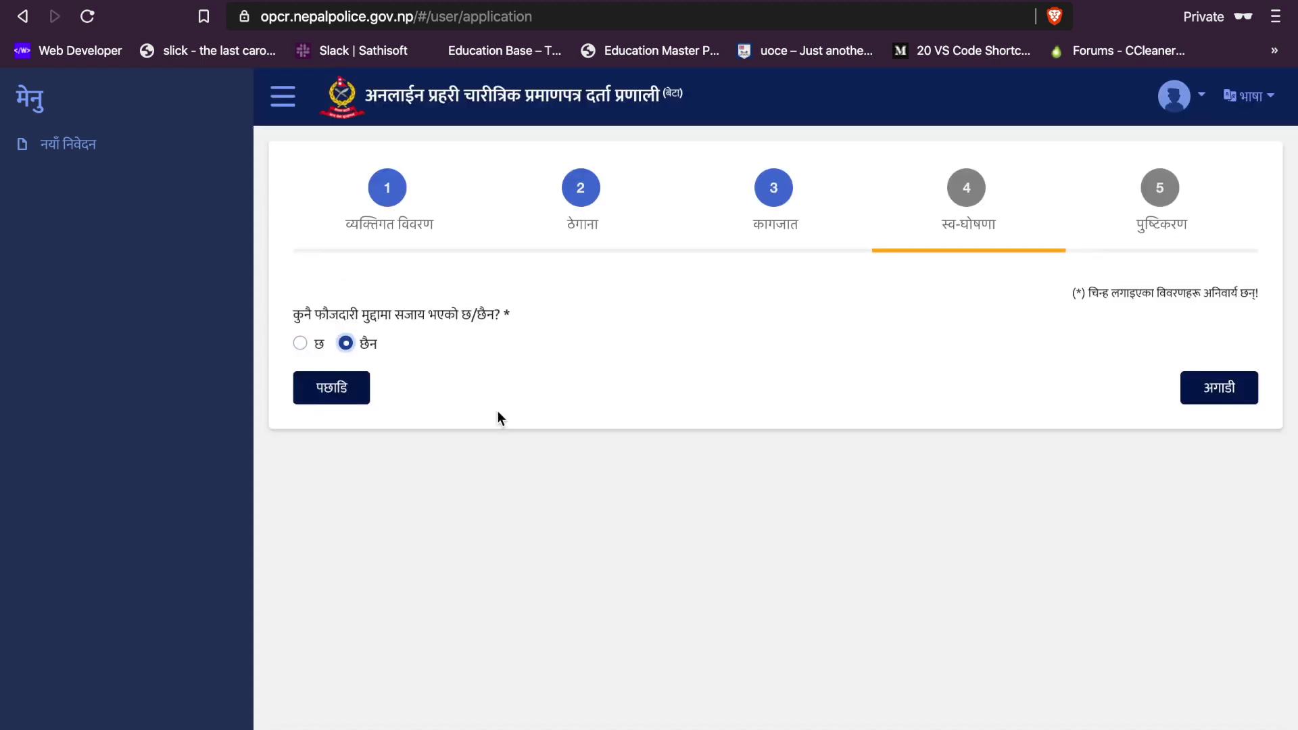
Step: Go past self-declaration and scroll through the confirmation summary to the declaration
{"action": "left_click", "coordinate": [1225, 398]}
{"action": "scroll", "coordinate": [764, 458], "scroll_direction": "down", "scroll_amount": 12}
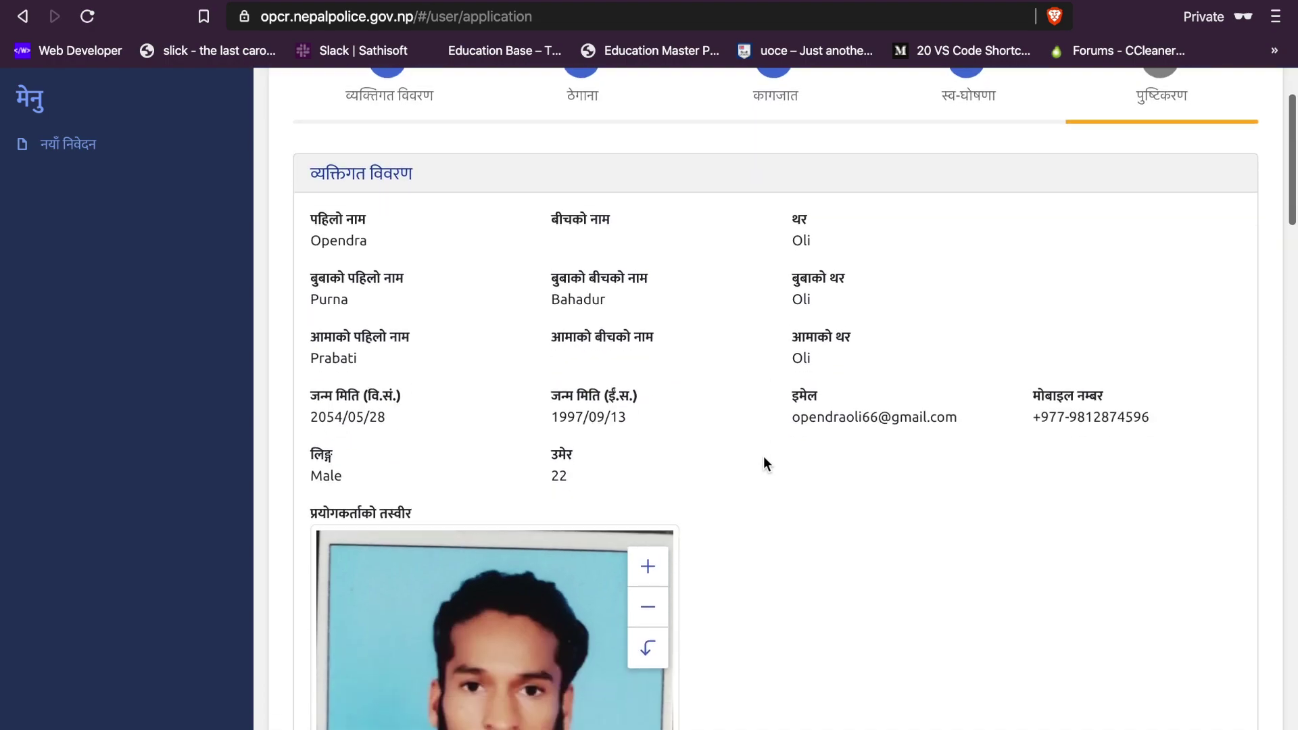
{"action": "scroll", "coordinate": [763, 455], "scroll_direction": "down", "scroll_amount": 20}
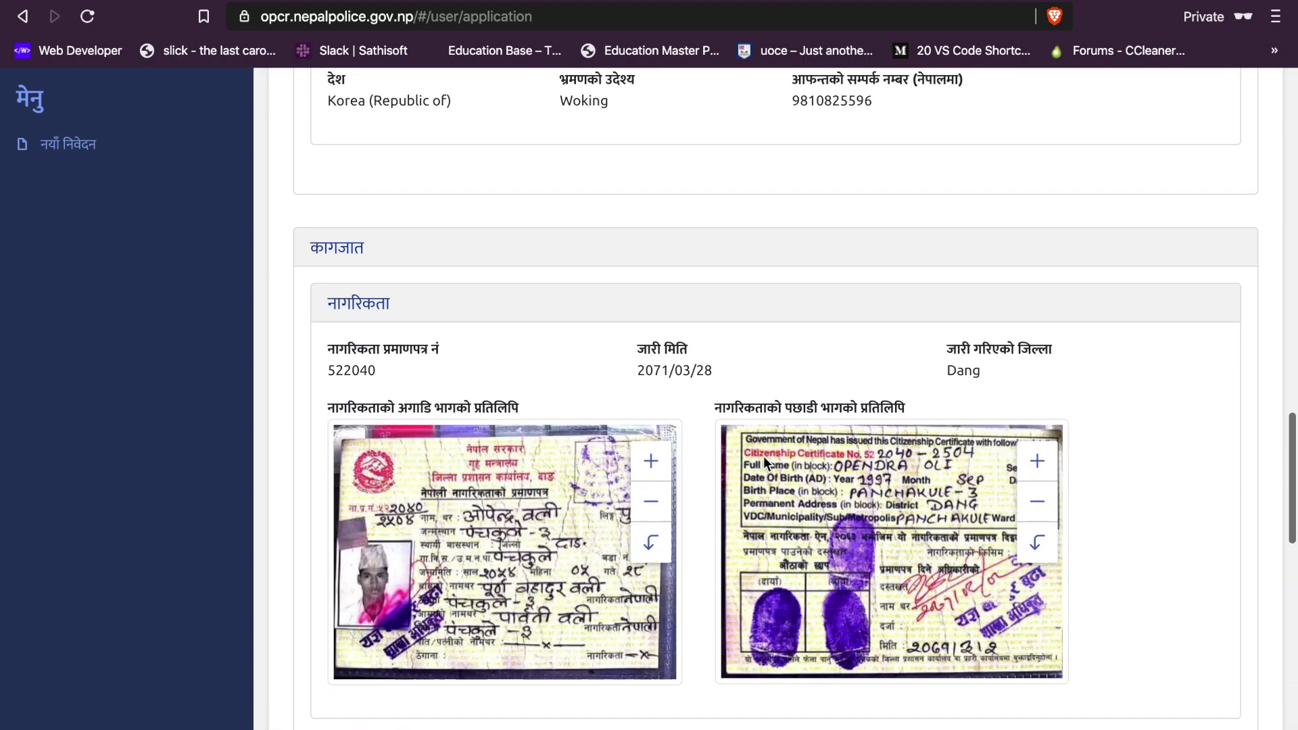
{"action": "scroll", "coordinate": [766, 438], "scroll_direction": "down", "scroll_amount": 8}
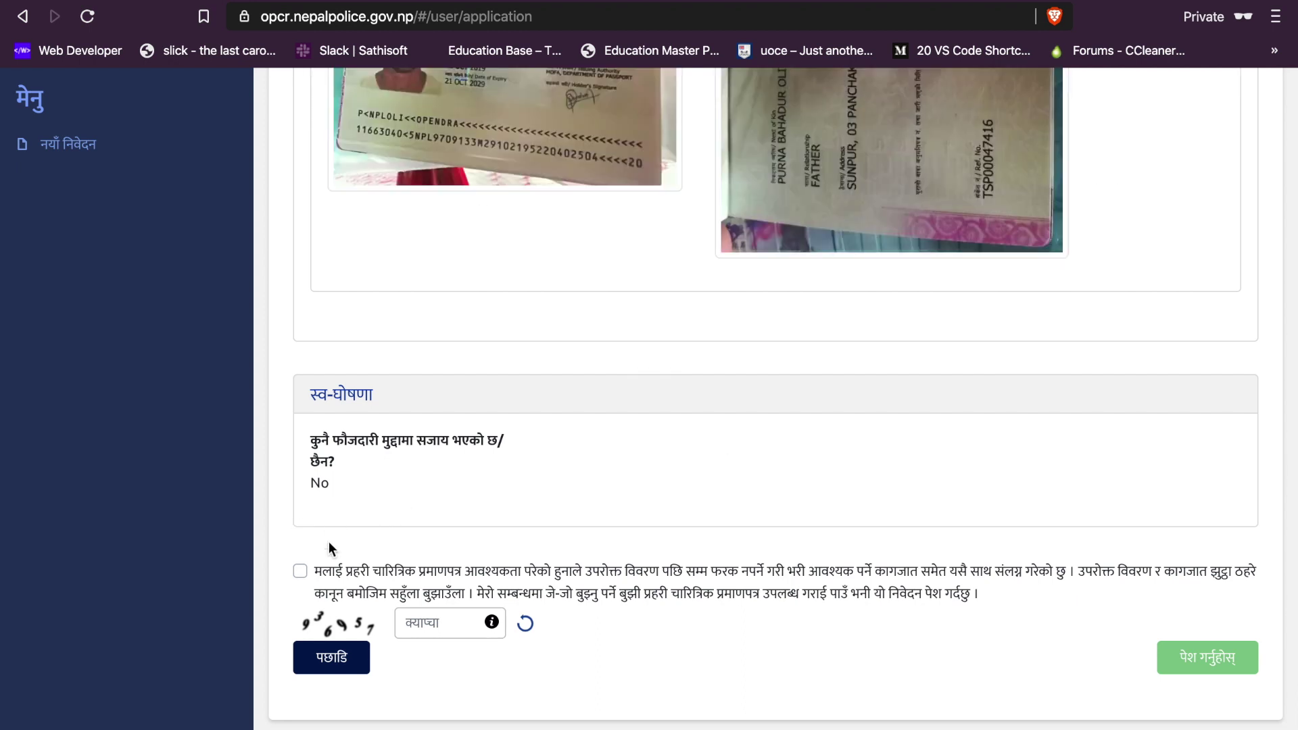
Step: Accept the declaration, enter the captcha code and submit with पेश गर्नुहोस्
{"action": "left_click", "coordinate": [299, 572]}
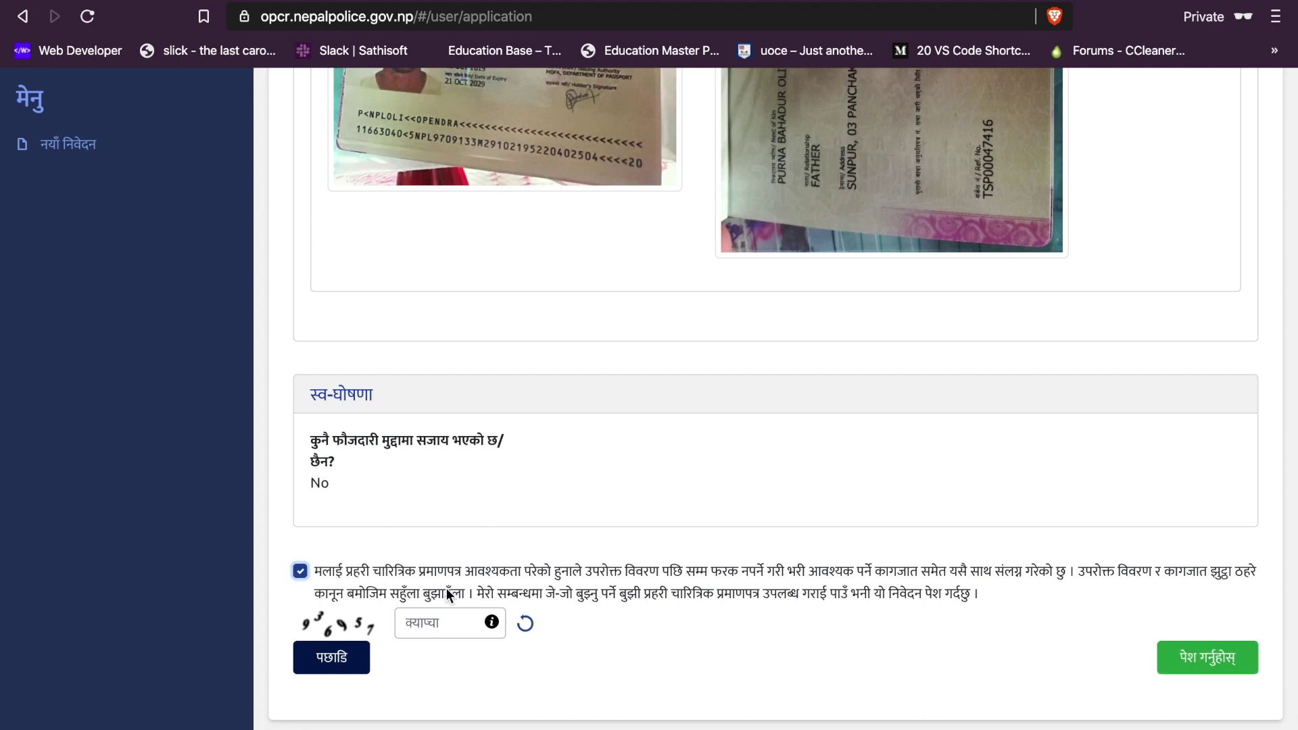
{"action": "left_click", "coordinate": [417, 623]}
{"action": "type", "text": "936957"}
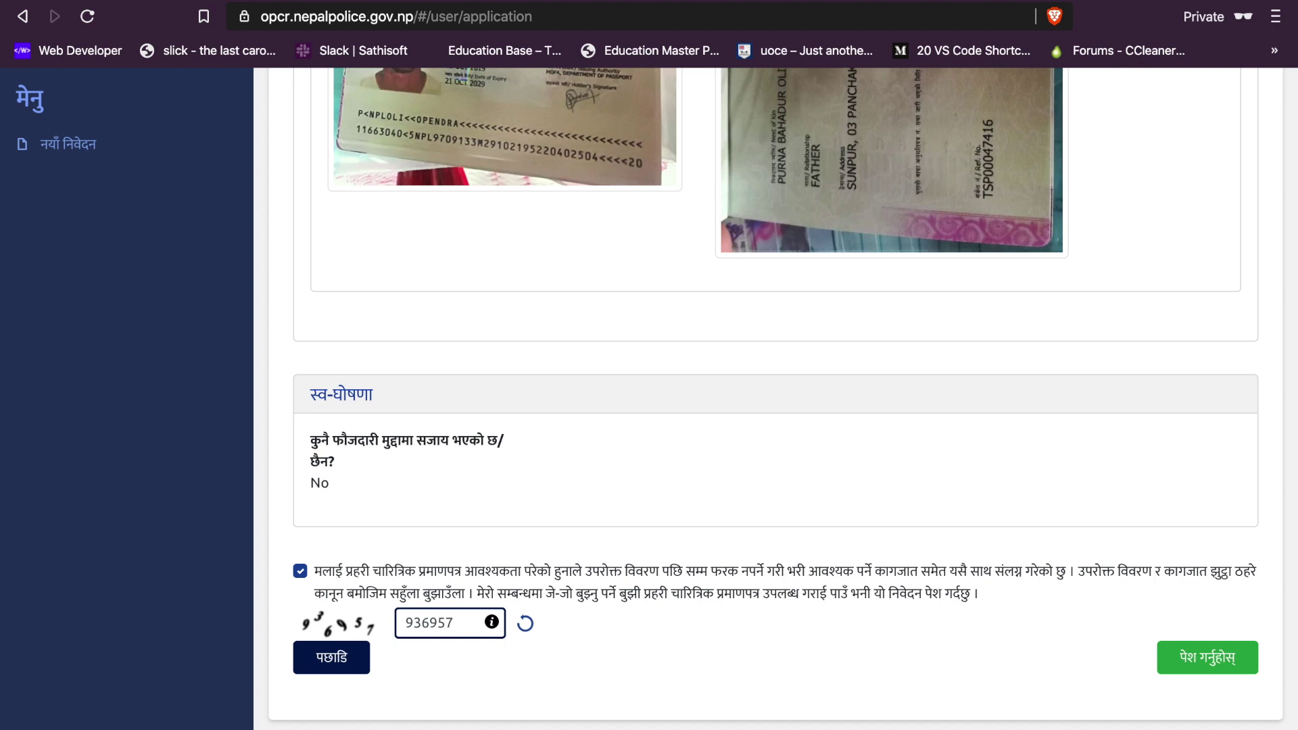
{"action": "left_click", "coordinate": [1194, 659]}
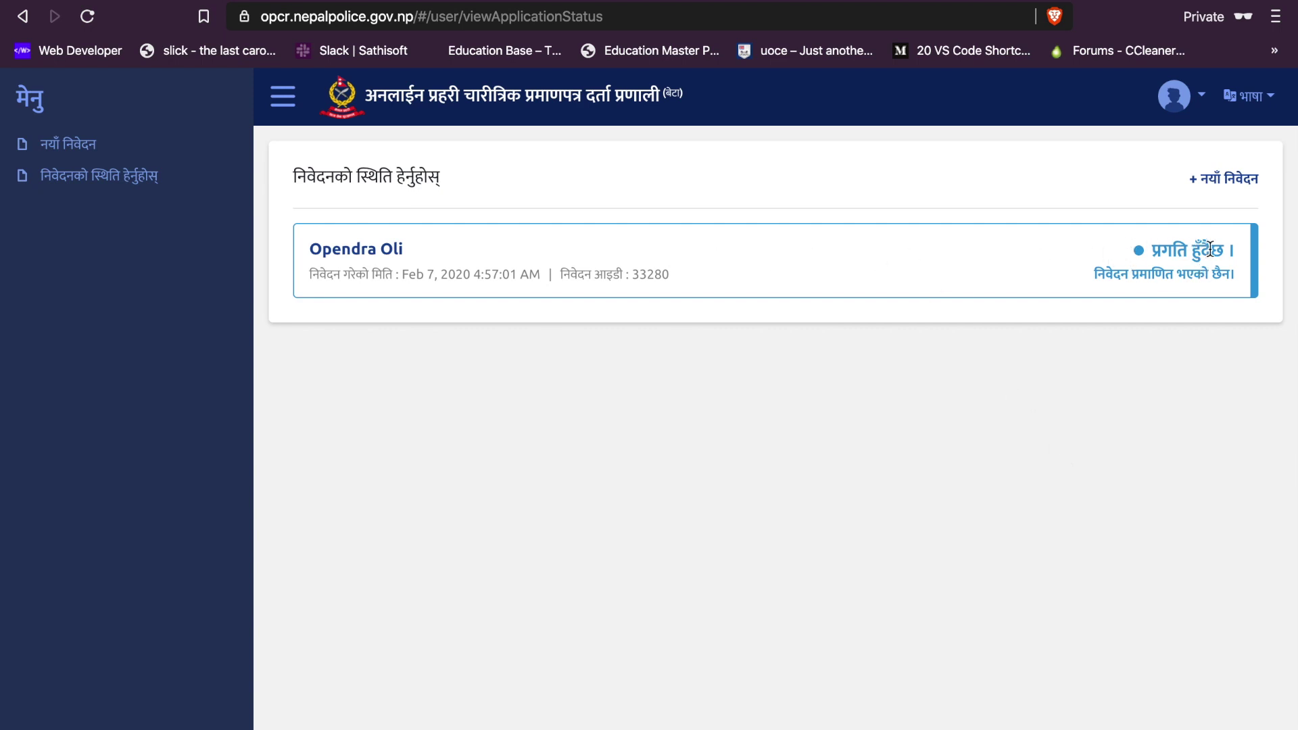
Step: Change the भाषा language setting to English
{"action": "left_click", "coordinate": [1266, 103]}
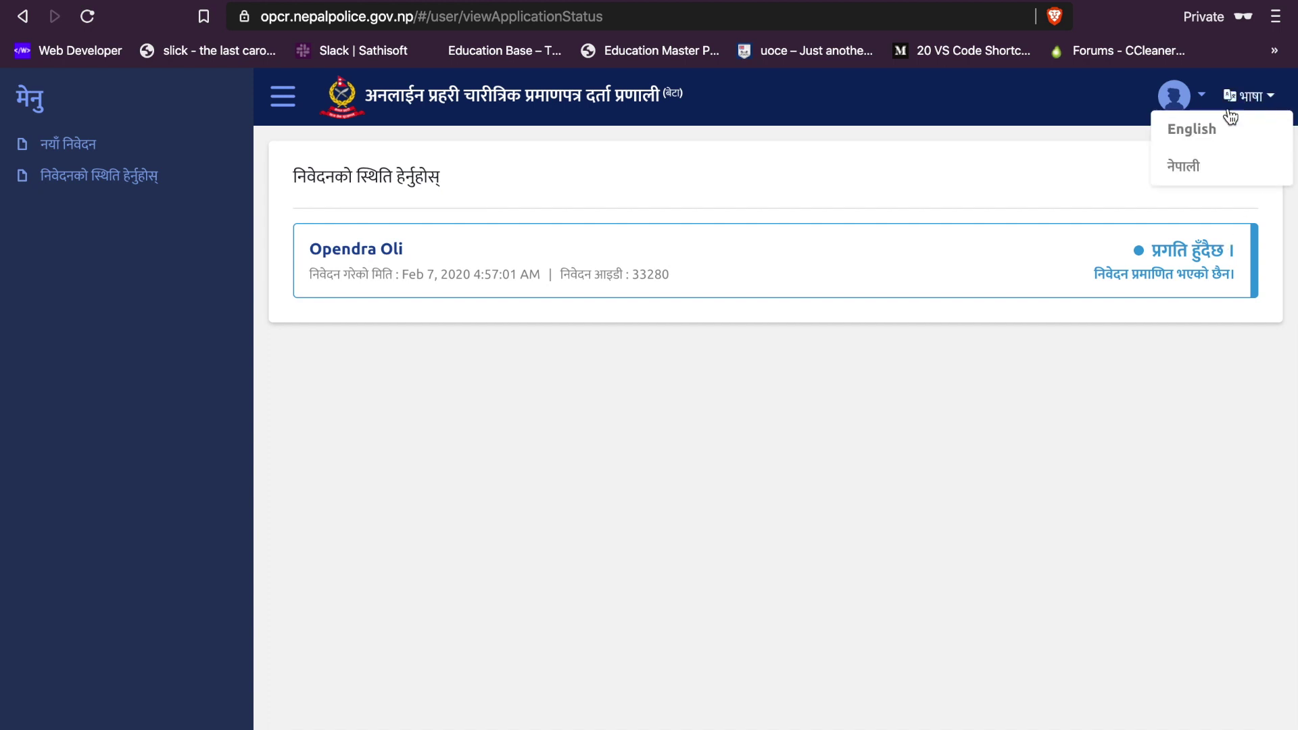
{"action": "left_click", "coordinate": [1212, 126]}
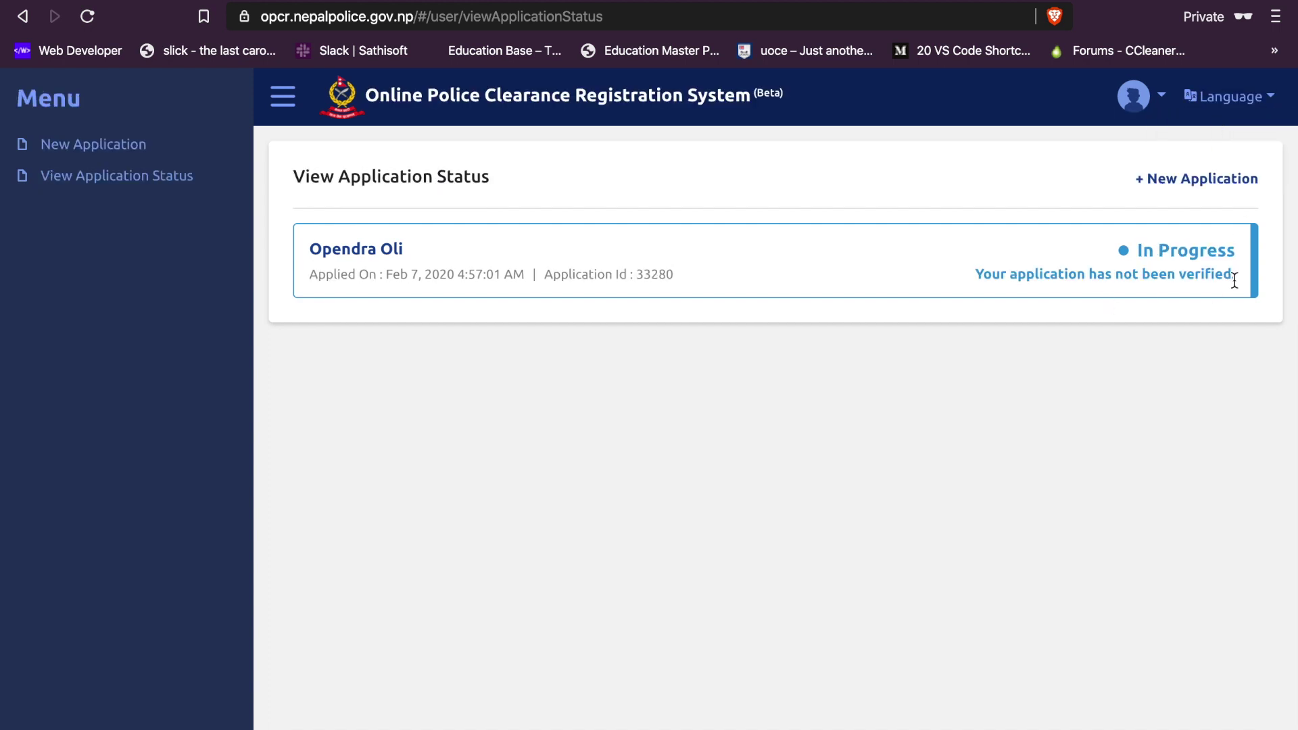